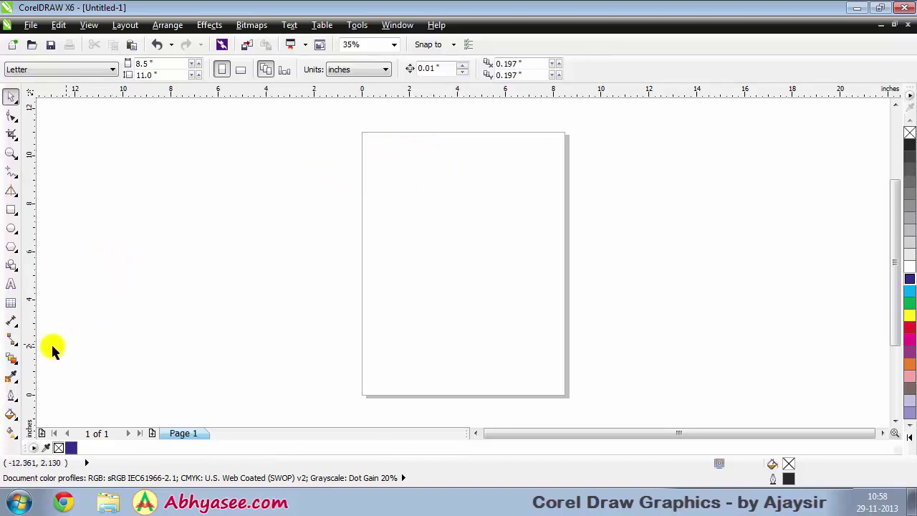
Draw a rectangle about 1.1 by 1.3 inches in the page's upper-left area
{"action": "left_click", "coordinate": [10, 154]}
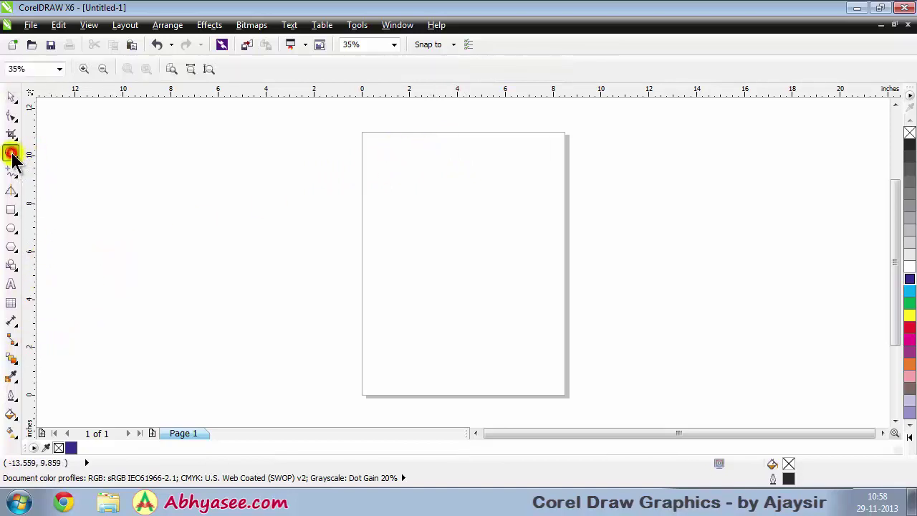
{"action": "left_click_drag", "start_coordinate": [344, 122], "coordinate": [583, 239]}
{"action": "left_click", "coordinate": [10, 96]}
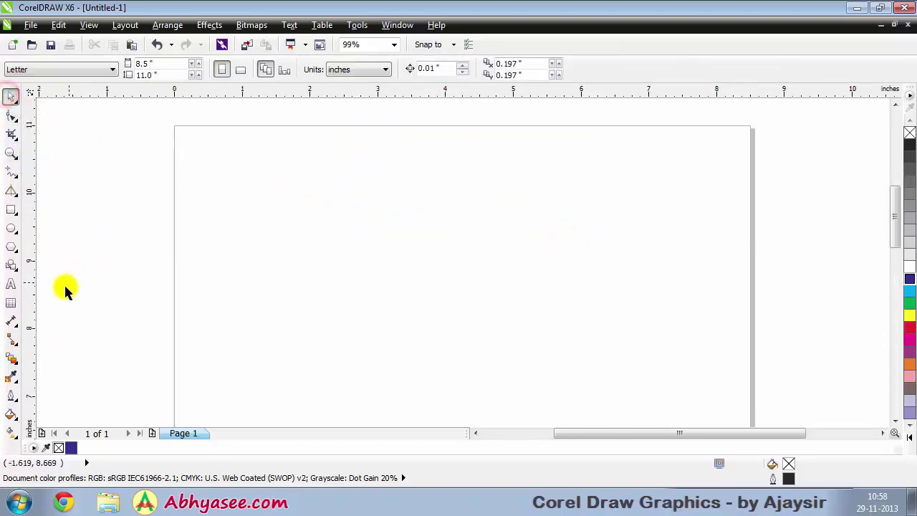
{"action": "left_click", "coordinate": [11, 229]}
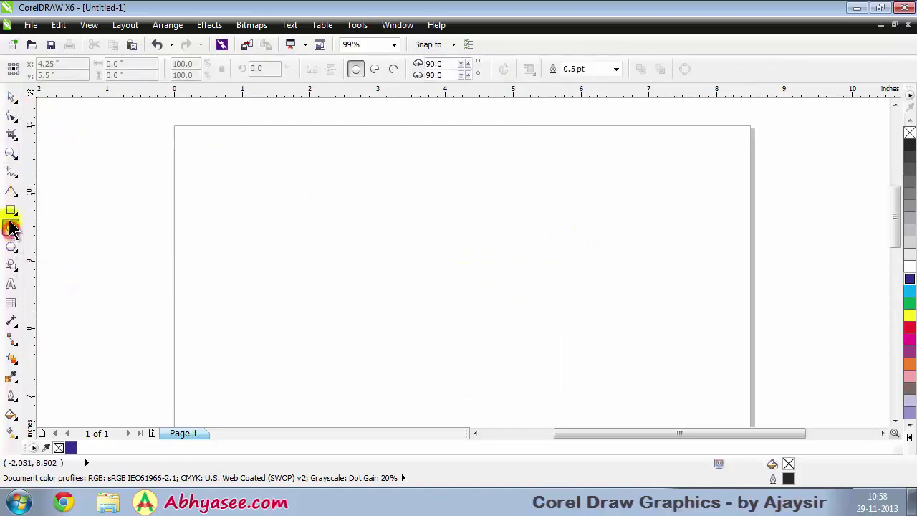
{"action": "left_click", "coordinate": [11, 210]}
{"action": "mouse_move", "coordinate": [226, 185]}
{"action": "left_mouse_down"}
{"action": "mouse_move", "coordinate": [240, 216]}
{"action": "mouse_move", "coordinate": [301, 272]}
{"action": "left_mouse_up"}
Draw an ellipse about 0.96 by 1.16 inches near the page's upper-right area, level with the rectangle
{"action": "left_click", "coordinate": [11, 230]}
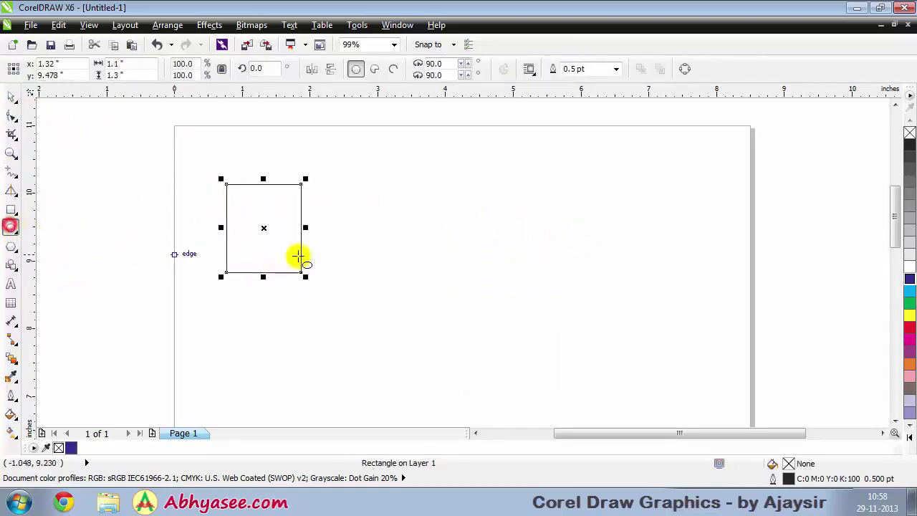
{"action": "left_click_drag", "start_coordinate": [580, 192], "coordinate": [645, 271]}
{"action": "left_click", "coordinate": [9, 98]}
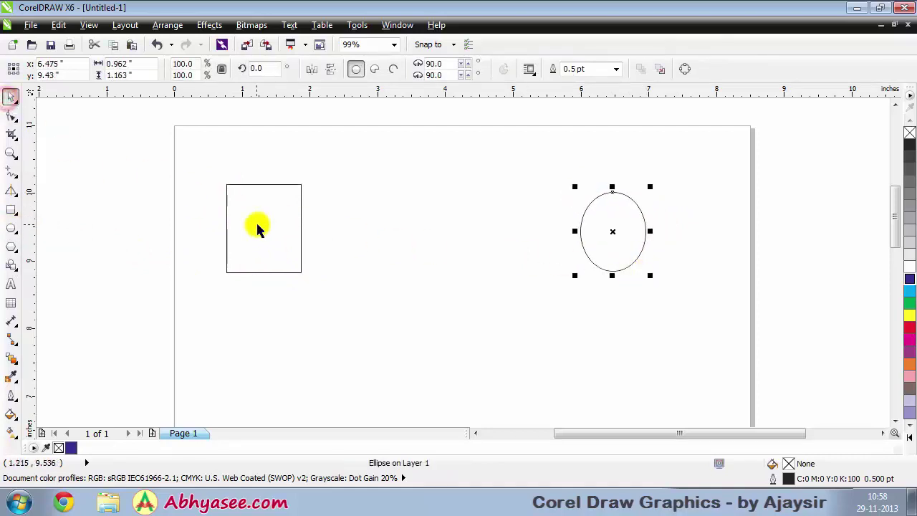
{"action": "left_click", "coordinate": [462, 262]}
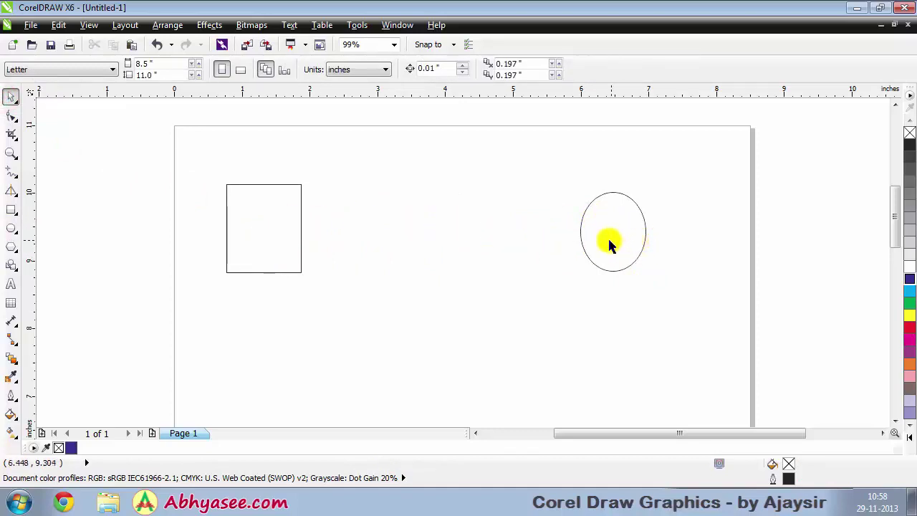
Select the rectangle and the ellipse, and blend from the rectangle to the ellipse
{"action": "left_click", "coordinate": [265, 187]}
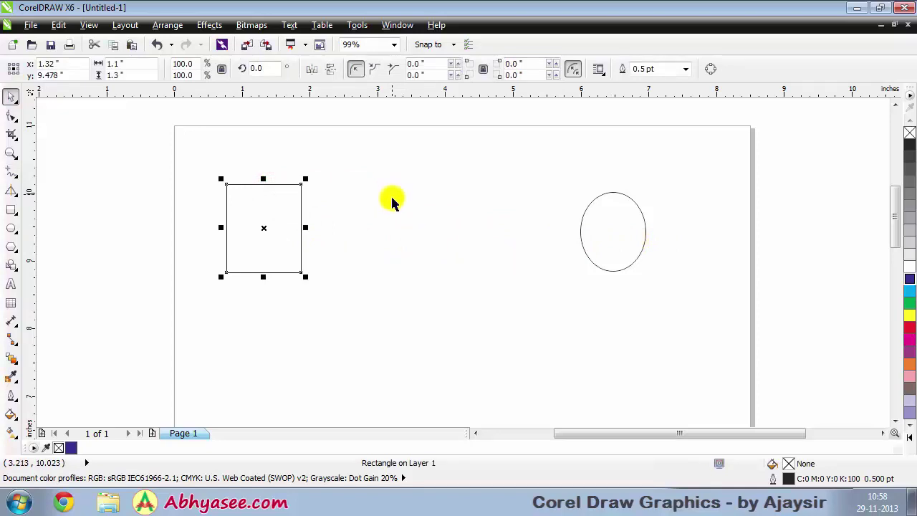
{"action": "left_click", "coordinate": [586, 215], "text": "shift"}
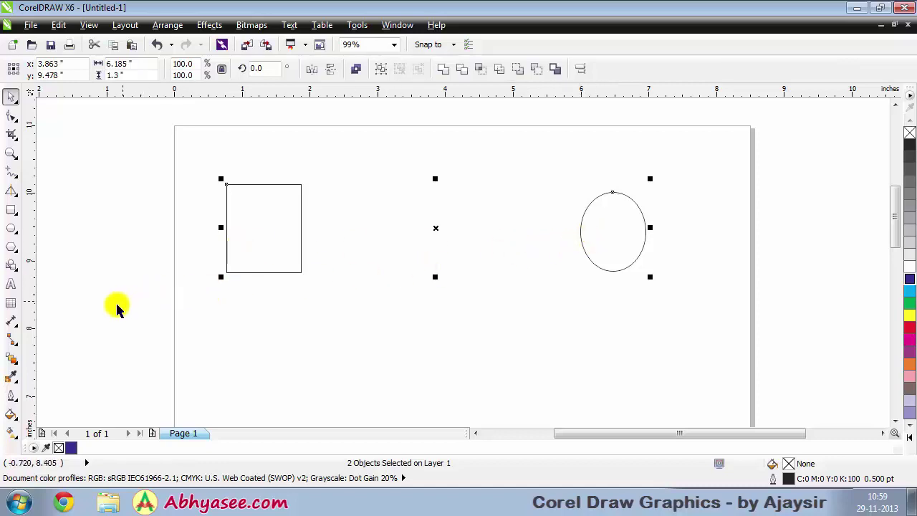
{"action": "left_click", "coordinate": [14, 364]}
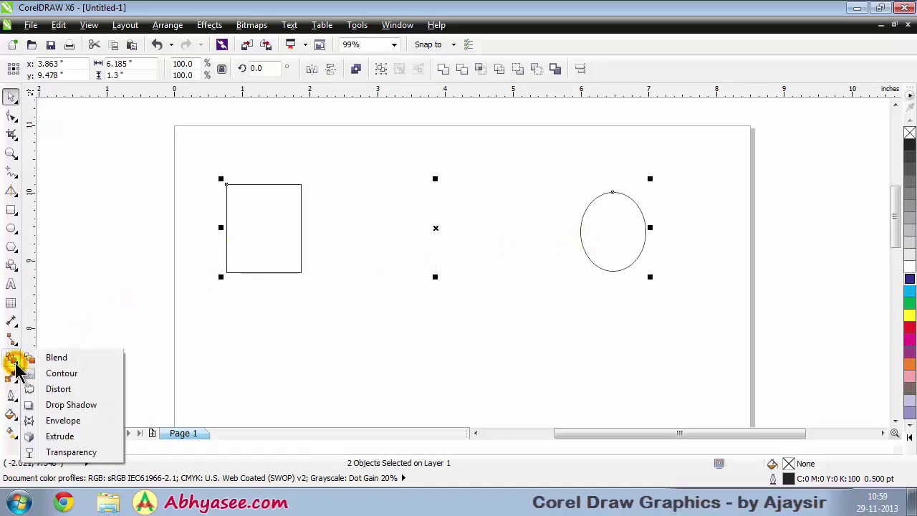
{"action": "left_click", "coordinate": [57, 358]}
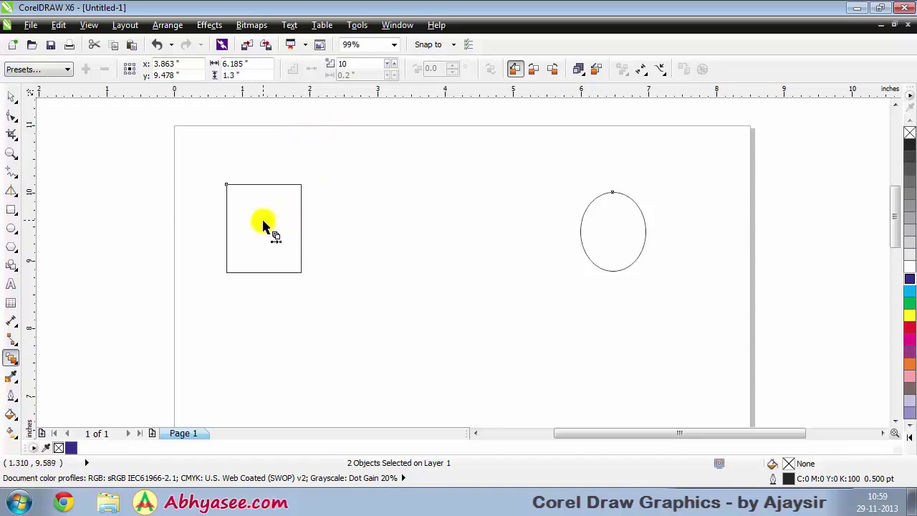
{"action": "left_click_drag", "start_coordinate": [262, 224], "coordinate": [611, 232]}
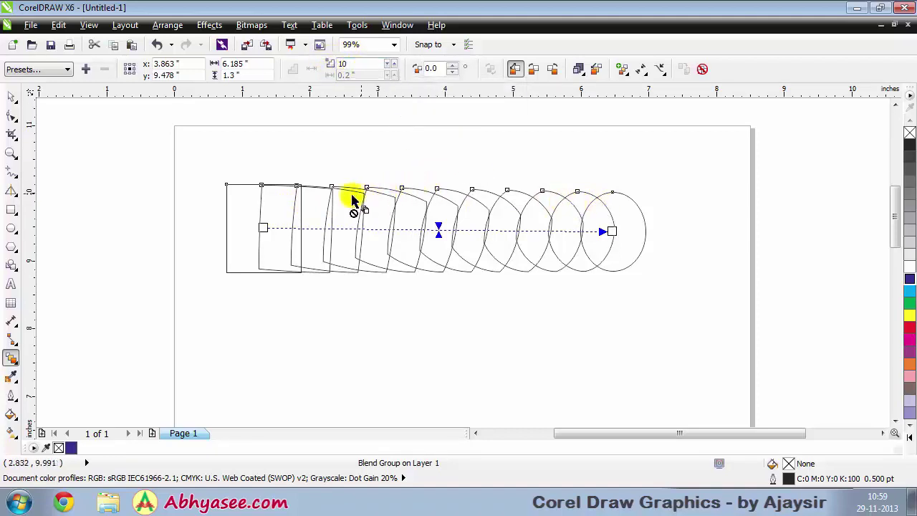
Set the number of blend steps between the rectangle and the ellipse to 22
{"action": "left_click", "coordinate": [393, 63]}
{"action": "left_click", "coordinate": [393, 63]}
{"action": "left_click", "coordinate": [394, 63]}
{"action": "left_click", "coordinate": [393, 63]}
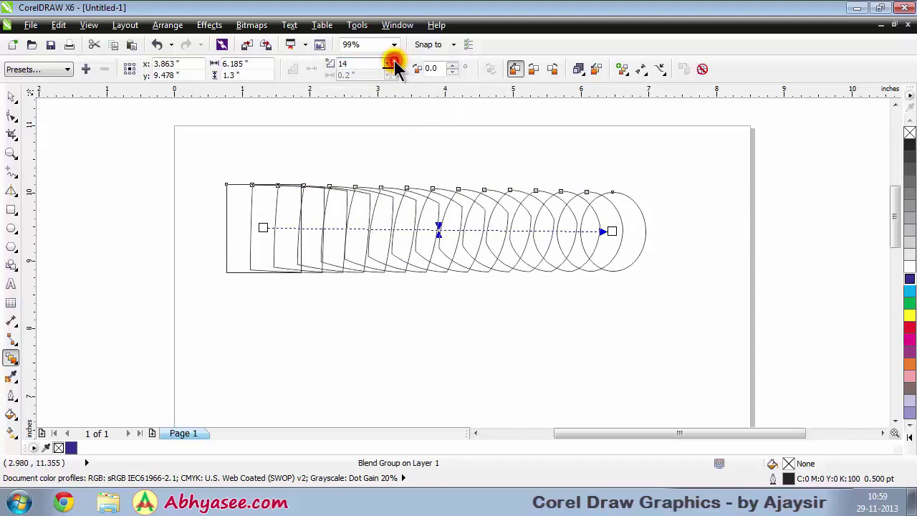
{"action": "left_click", "coordinate": [394, 63]}
{"action": "left_click", "coordinate": [393, 63]}
{"action": "left_click", "coordinate": [393, 63]}
{"action": "left_click", "coordinate": [394, 63]}
{"action": "left_click", "coordinate": [394, 63]}
{"action": "left_click", "coordinate": [393, 63]}
{"action": "left_click", "coordinate": [393, 63]}
{"action": "left_click", "coordinate": [393, 63]}
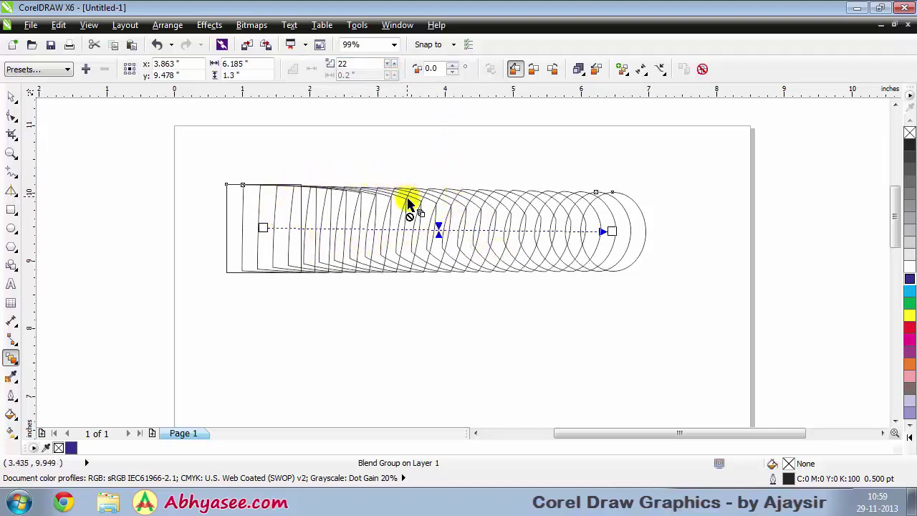
Set the blend direction to -50 degrees to rotate the intermediate shapes
{"action": "left_click", "coordinate": [452, 66]}
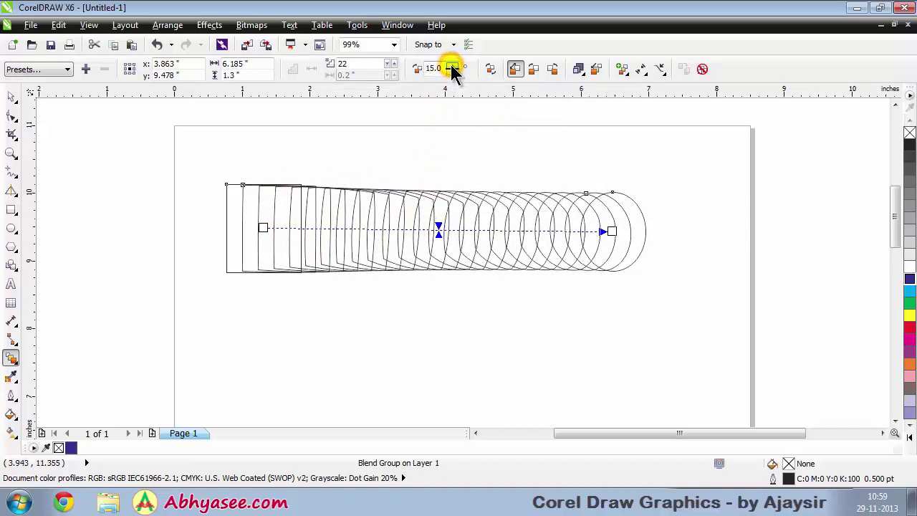
{"action": "left_click", "coordinate": [452, 72]}
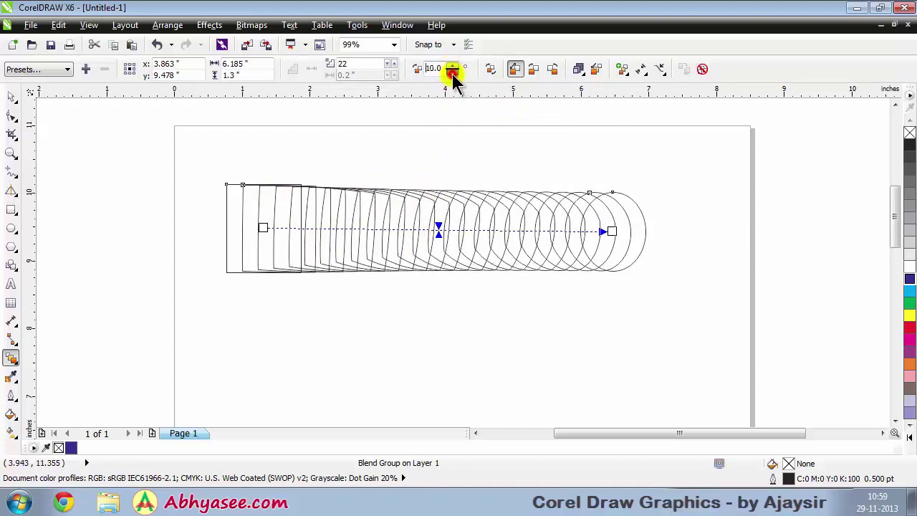
{"action": "left_click", "coordinate": [452, 71]}
{"action": "left_click", "coordinate": [452, 72]}
{"action": "left_click", "coordinate": [452, 71]}
{"action": "left_click", "coordinate": [452, 72]}
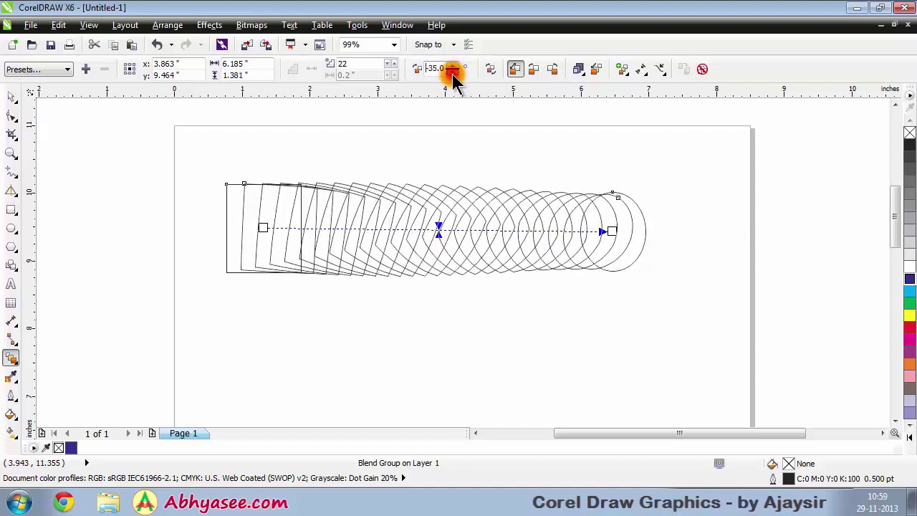
{"action": "left_click", "coordinate": [452, 71]}
{"action": "left_click", "coordinate": [452, 72]}
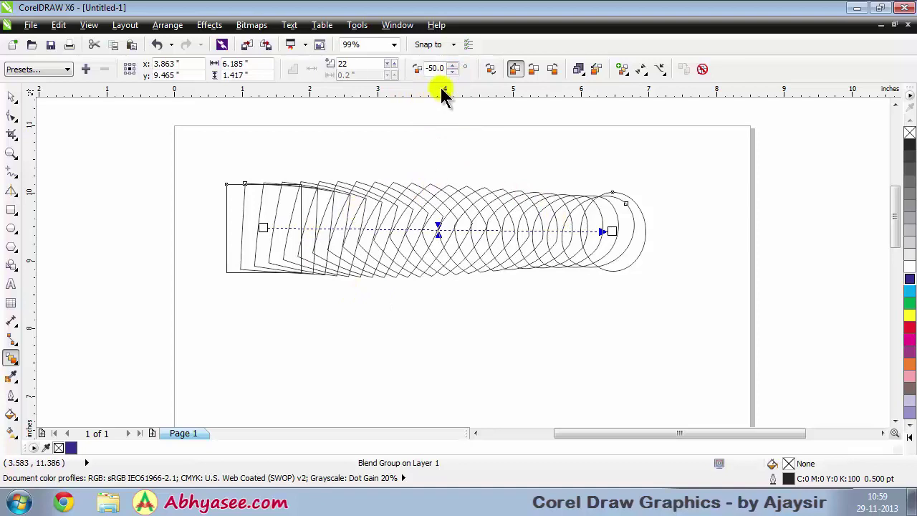
Select the whole blend group and move it lower on the page
{"action": "left_click", "coordinate": [205, 227]}
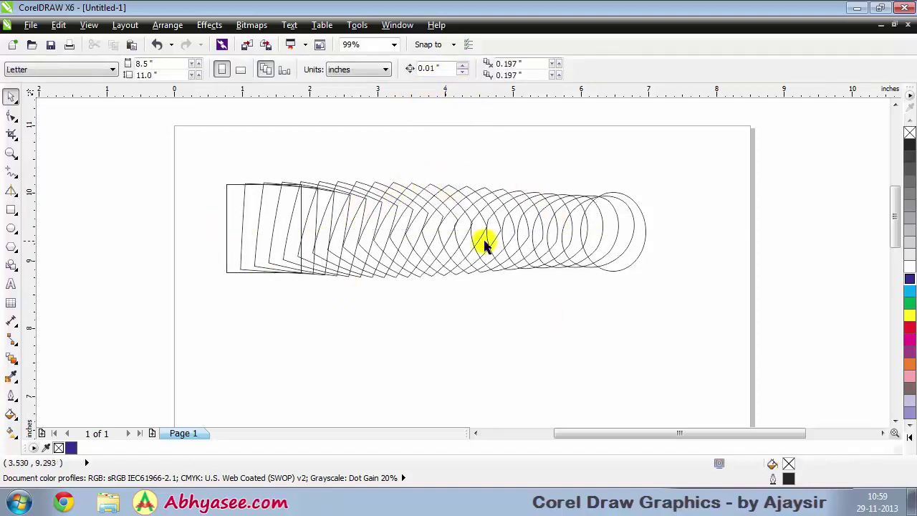
{"action": "left_click", "coordinate": [590, 263]}
{"action": "left_click", "coordinate": [419, 251]}
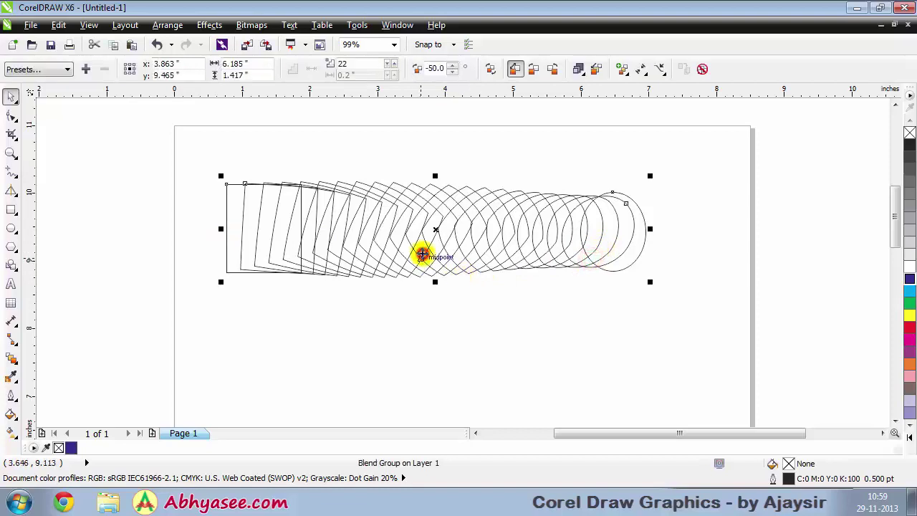
{"action": "left_click", "coordinate": [638, 250]}
{"action": "left_click", "coordinate": [610, 295]}
{"action": "left_click_drag", "start_coordinate": [475, 244], "coordinate": [487, 333]}
Move only the blend's control ellipse upward to about X 6.46, Y 9.49 inches
{"action": "left_click", "coordinate": [599, 202]}
{"action": "left_click", "coordinate": [641, 283]}
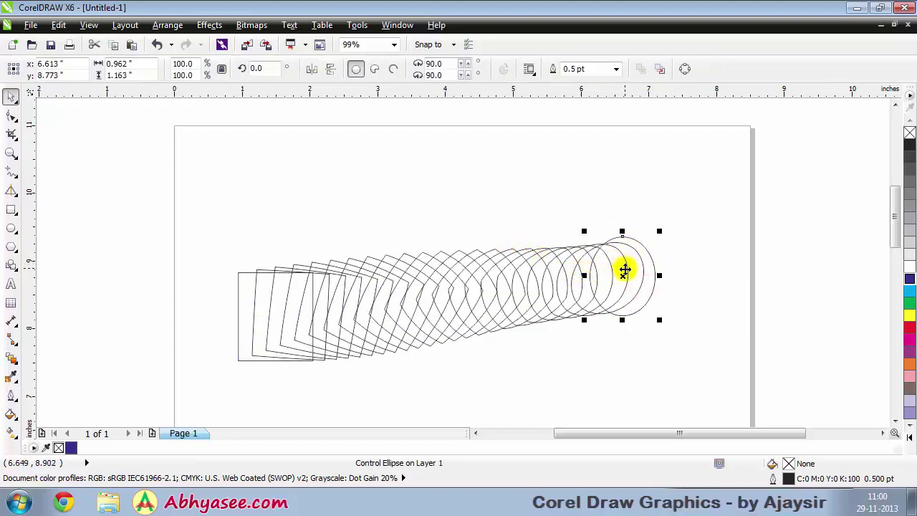
{"action": "left_click_drag", "start_coordinate": [624, 270], "coordinate": [608, 228]}
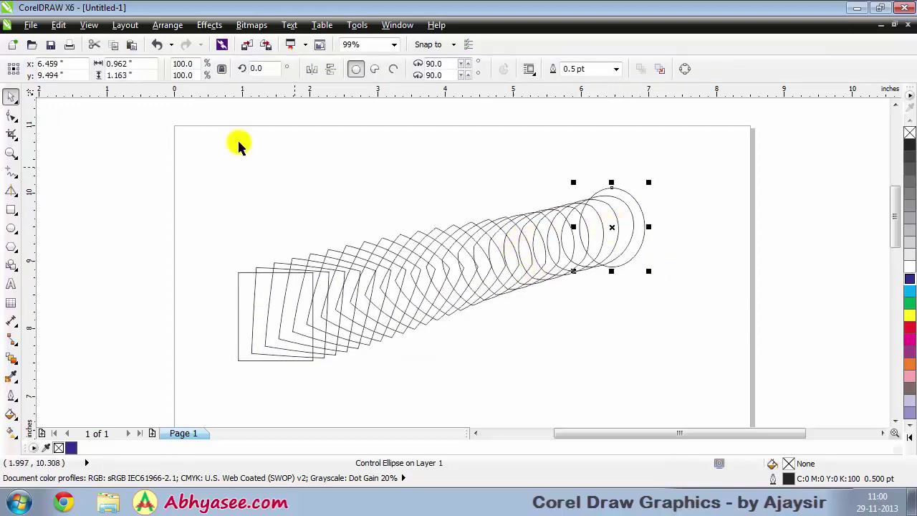
Break the blend group apart, and move its ellipse and its group of intermediate shapes away from each other
{"action": "left_click", "coordinate": [405, 255]}
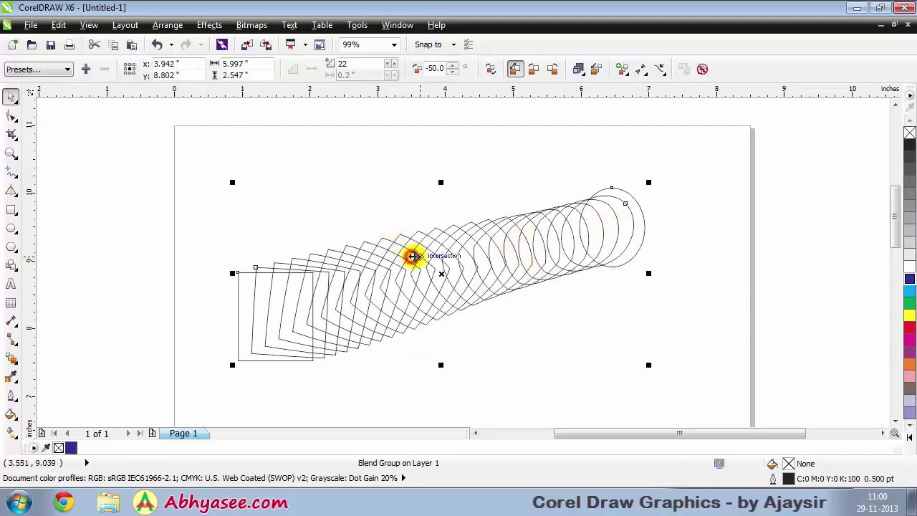
{"action": "left_click", "coordinate": [169, 26]}
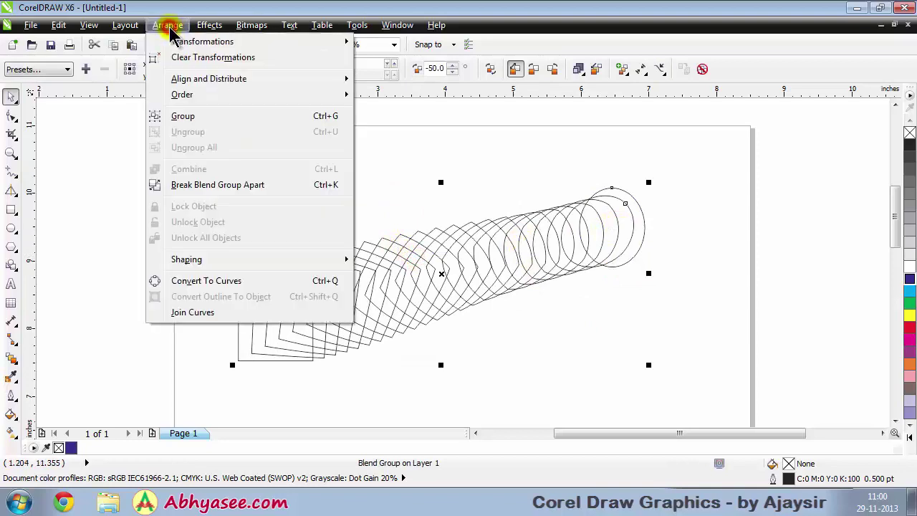
{"action": "left_click", "coordinate": [201, 186]}
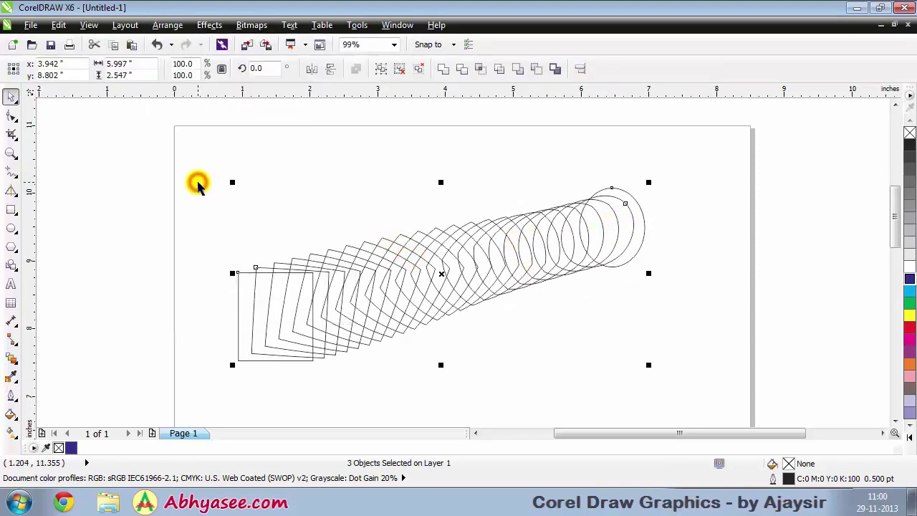
{"action": "left_click", "coordinate": [745, 297]}
{"action": "left_click_drag", "start_coordinate": [643, 240], "coordinate": [725, 213]}
{"action": "left_click_drag", "start_coordinate": [438, 298], "coordinate": [401, 260]}
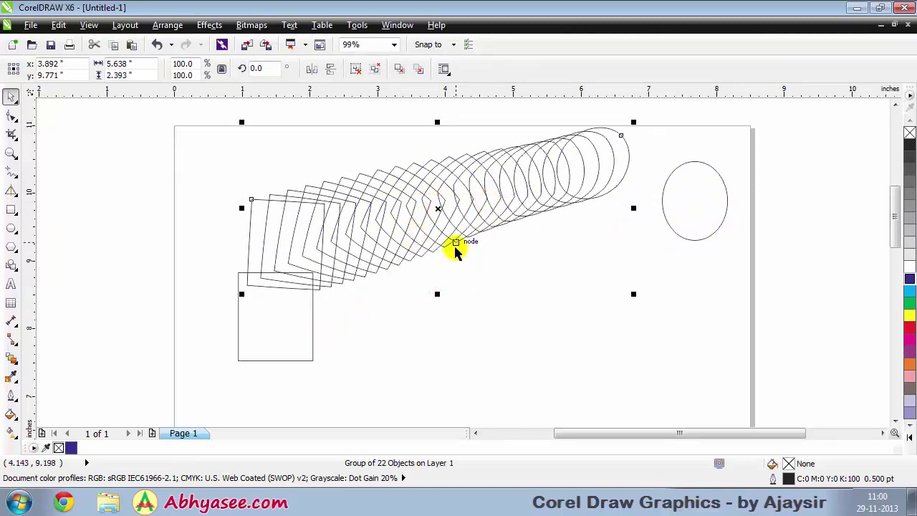
Delete the group of intermediate shapes, the rectangle and the ellipse to empty the page
{"action": "key", "text": "Delete"}
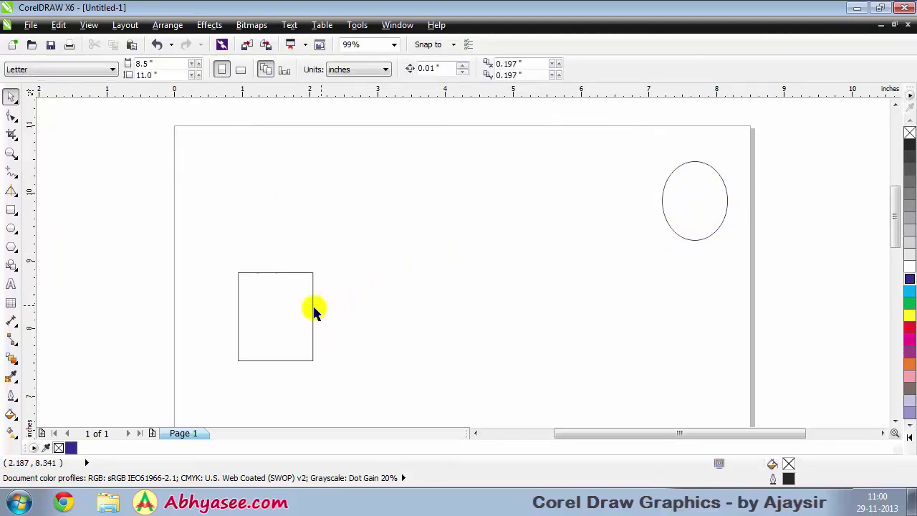
{"action": "left_click", "coordinate": [308, 309]}
{"action": "key", "text": "Delete"}
{"action": "left_click", "coordinate": [682, 215]}
{"action": "key", "text": "Delete"}
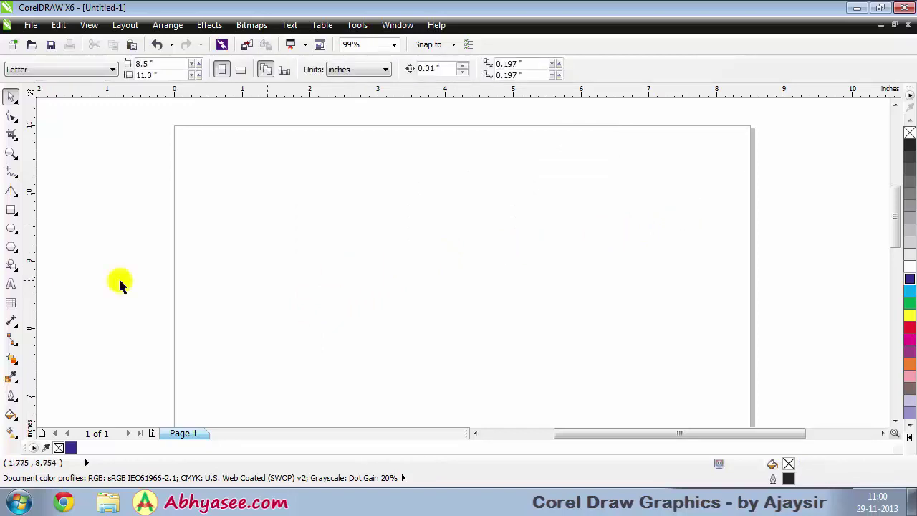
Draw a rectangle about 1.12 by 1.25 inches in the page's upper-left area and fill it red
{"action": "left_click", "coordinate": [12, 210]}
{"action": "left_click_drag", "start_coordinate": [211, 184], "coordinate": [288, 270]}
{"action": "key", "text": "space"}
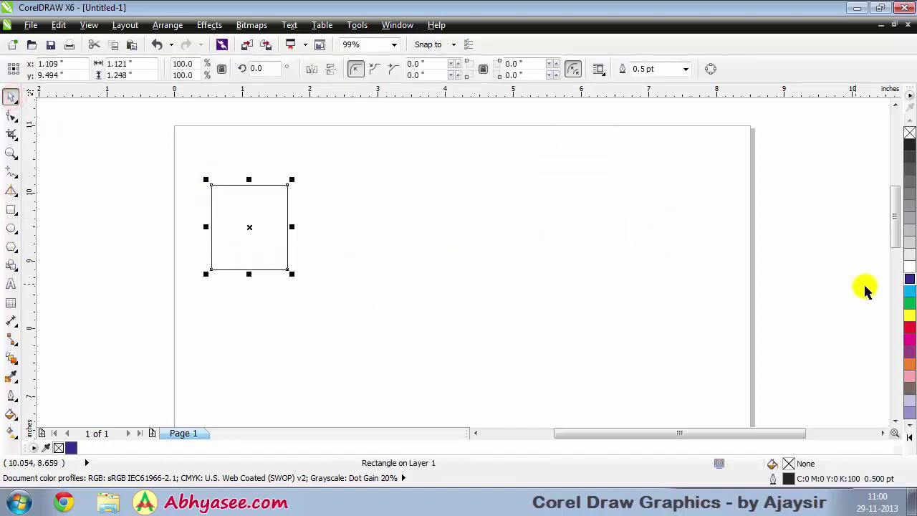
{"action": "left_click", "coordinate": [910, 330]}
{"action": "left_click", "coordinate": [422, 250]}
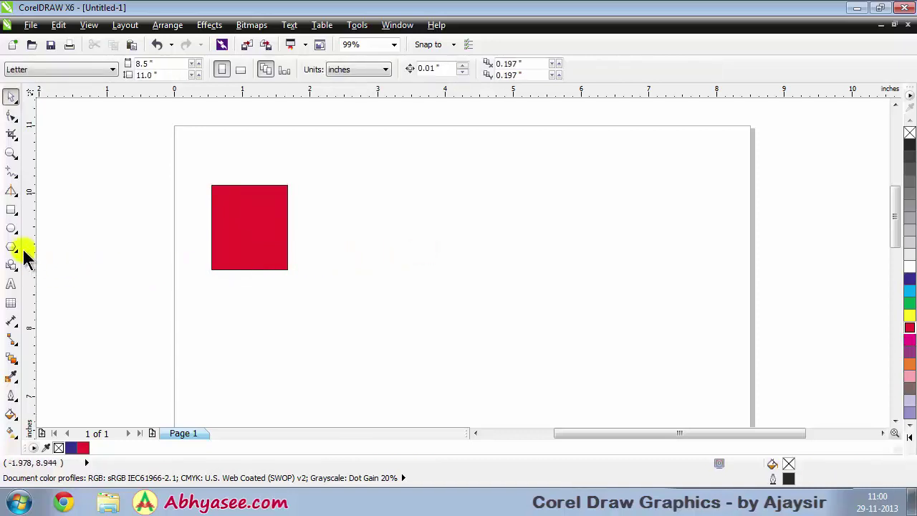
Draw an ellipse about 0.96 by 1.08 inches in the page's upper-right area and fill it yellow
{"action": "left_click", "coordinate": [12, 229]}
{"action": "left_click_drag", "start_coordinate": [601, 189], "coordinate": [666, 262]}
{"action": "left_click", "coordinate": [907, 316]}
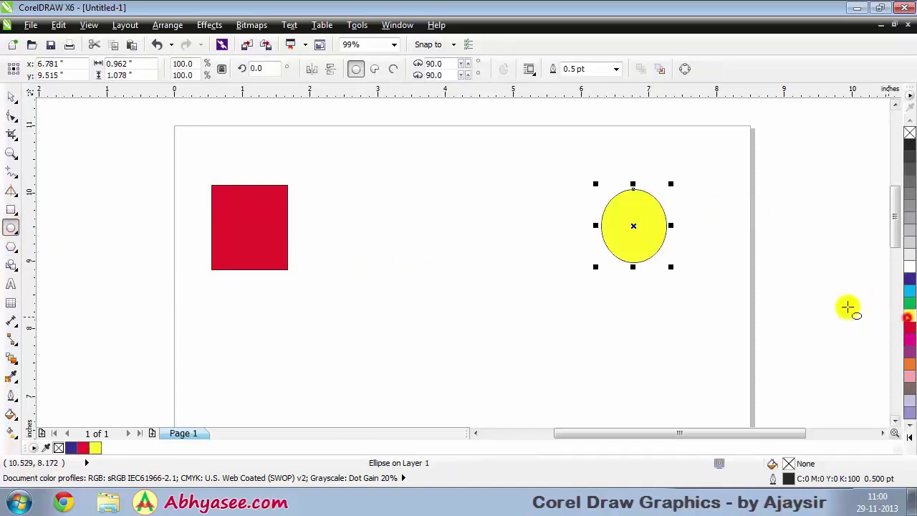
Remove the outlines of both shapes and blend from the red rectangle to the yellow ellipse
{"action": "left_click", "coordinate": [11, 97]}
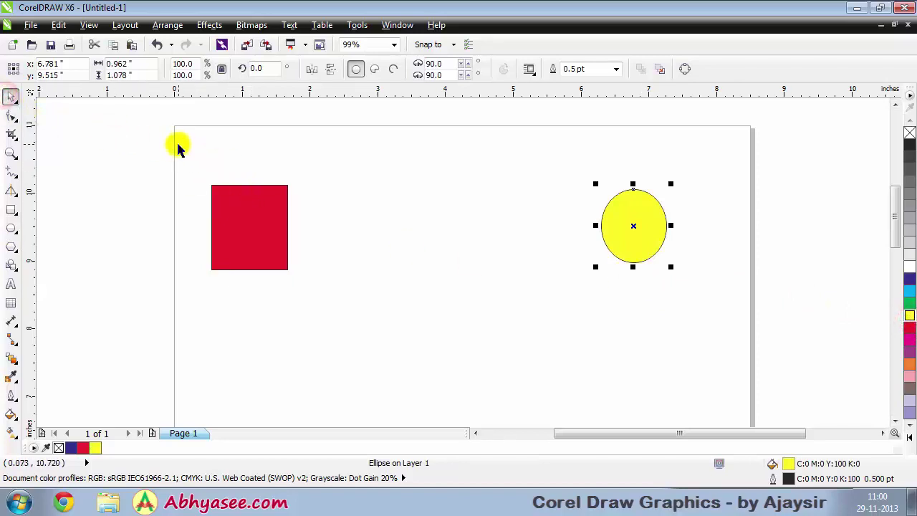
{"action": "left_click_drag", "start_coordinate": [555, 301], "coordinate": [700, 328]}
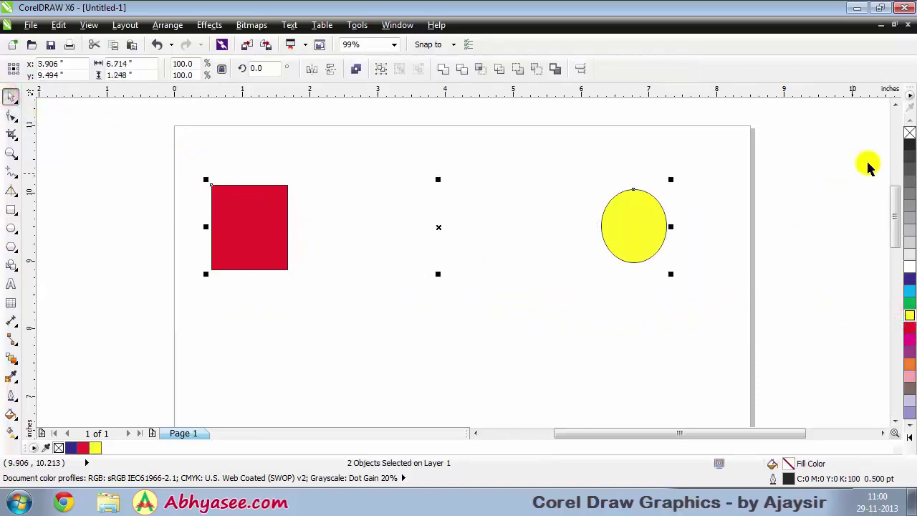
{"action": "right_click", "coordinate": [909, 133]}
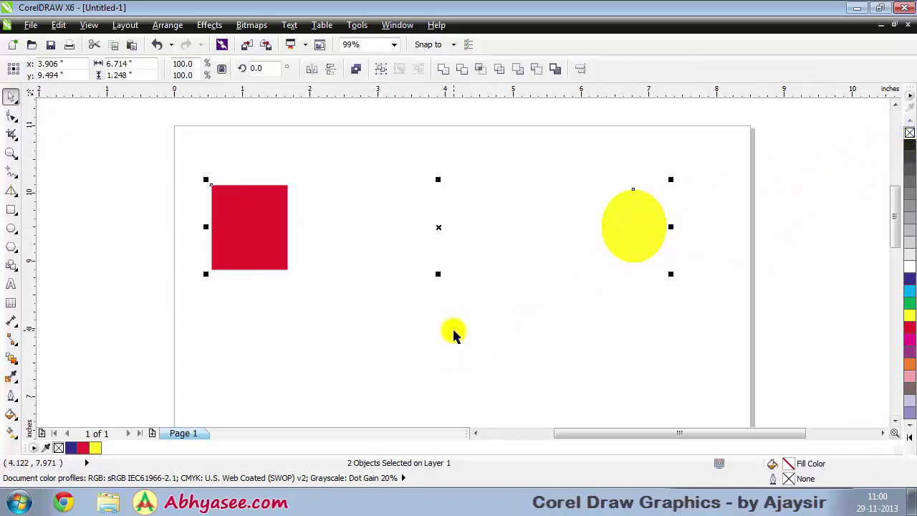
{"action": "left_click", "coordinate": [11, 357]}
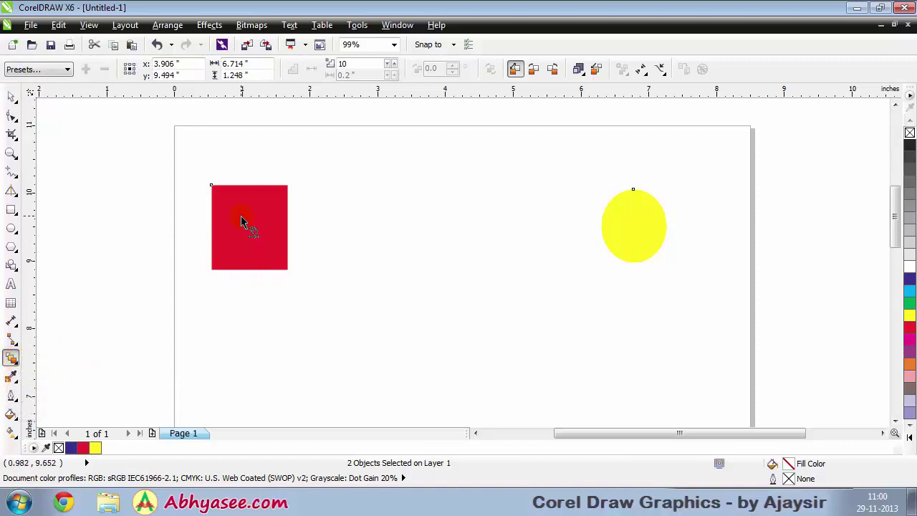
{"action": "left_click_drag", "start_coordinate": [241, 221], "coordinate": [632, 226]}
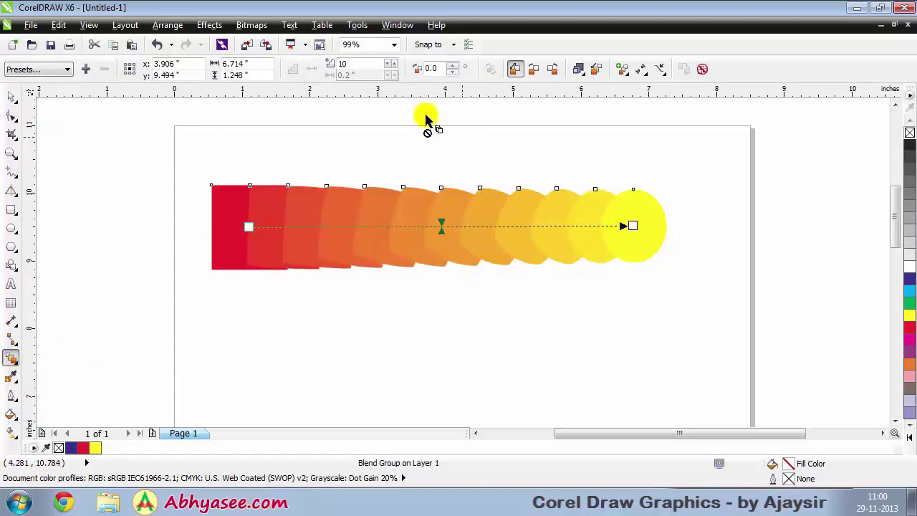
Increase the number of intermediate shapes in the red-to-yellow blend to 14
{"action": "left_click", "coordinate": [390, 64]}
{"action": "left_click", "coordinate": [390, 64]}
{"action": "left_click", "coordinate": [390, 64]}
{"action": "left_click", "coordinate": [392, 64]}
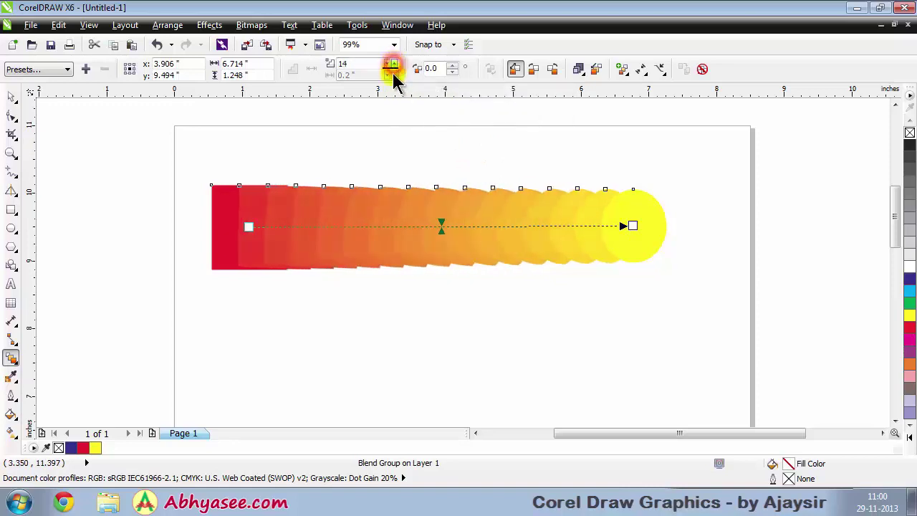
Unlink the blend's object and colour acceleration, keep object acceleration near the middle, and shift colour acceleration strongly towards the red rectangle
{"action": "left_click", "coordinate": [582, 79]}
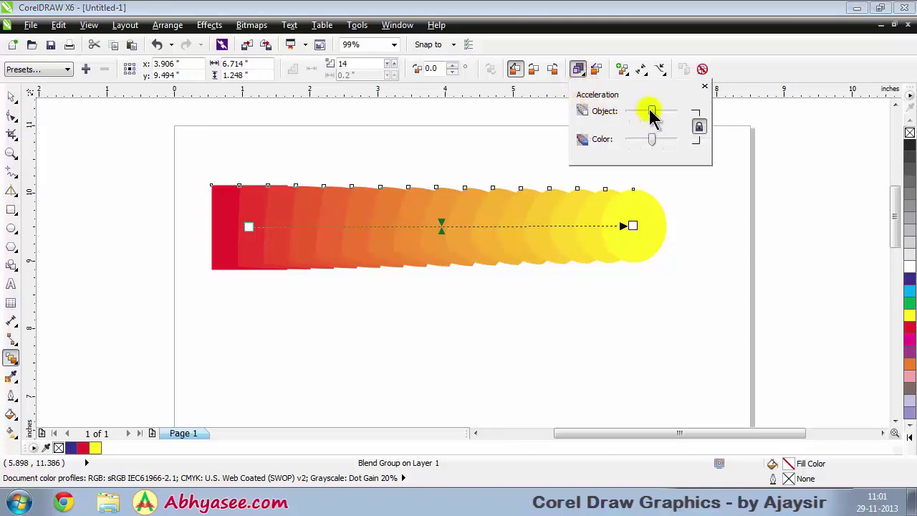
{"action": "mouse_move", "coordinate": [650, 109]}
{"action": "left_mouse_down"}
{"action": "mouse_move", "coordinate": [634, 111]}
{"action": "mouse_move", "coordinate": [662, 112]}
{"action": "left_mouse_up"}
{"action": "left_click_drag", "start_coordinate": [666, 147], "coordinate": [650, 143]}
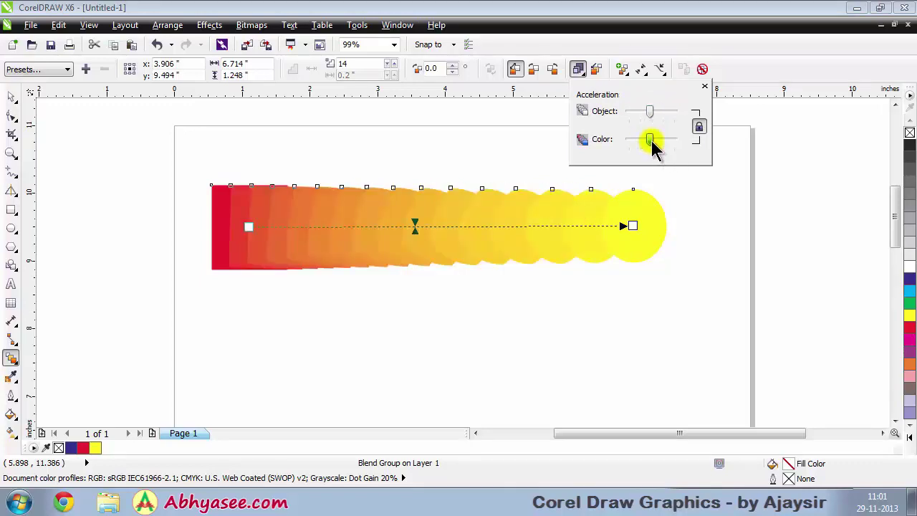
{"action": "left_click", "coordinate": [698, 127]}
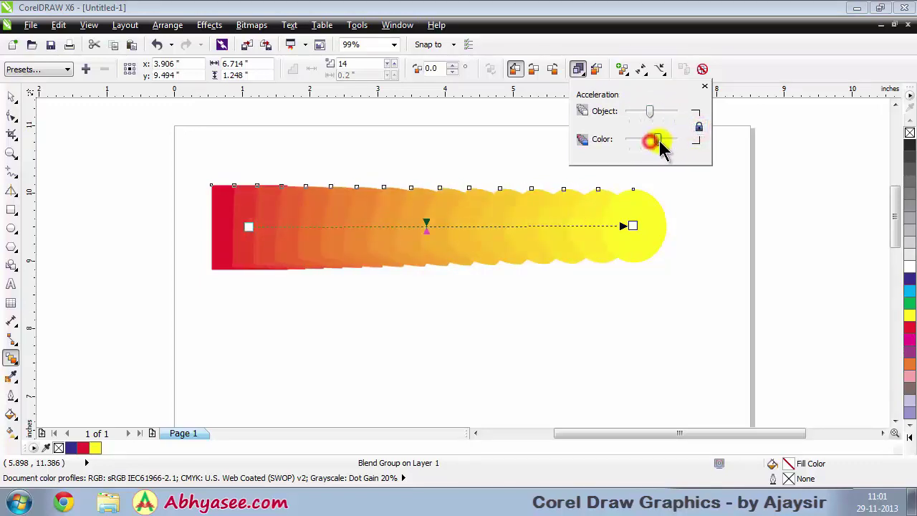
{"action": "left_click_drag", "start_coordinate": [668, 145], "coordinate": [668, 143]}
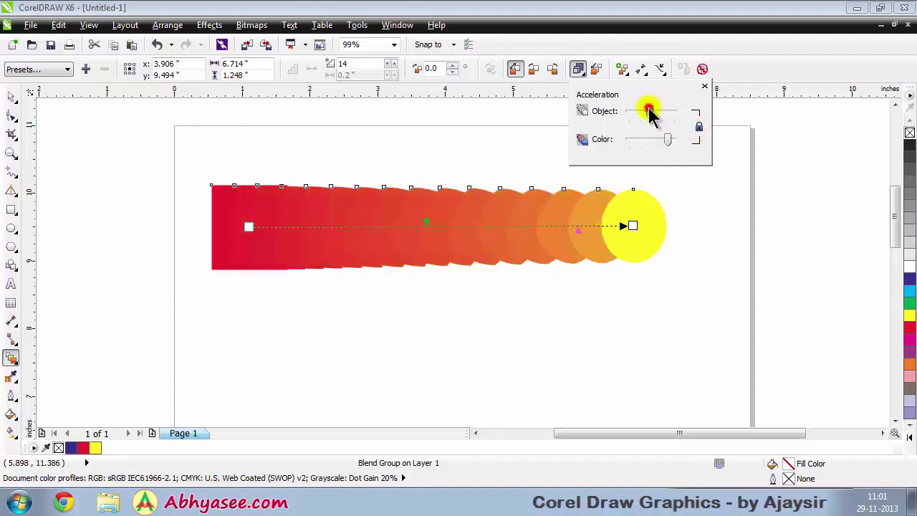
{"action": "left_click_drag", "start_coordinate": [648, 107], "coordinate": [650, 110]}
{"action": "left_click", "coordinate": [698, 127]}
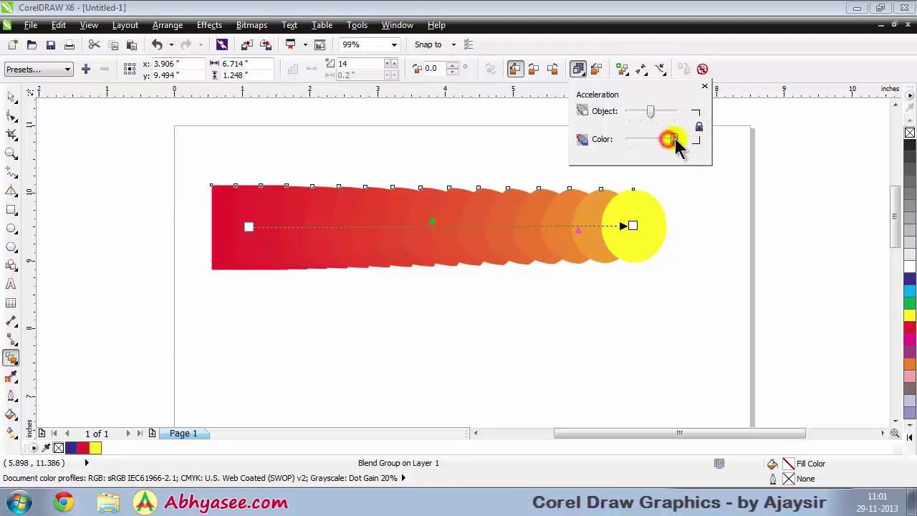
{"action": "mouse_move", "coordinate": [676, 140]}
{"action": "left_mouse_down"}
{"action": "mouse_move", "coordinate": [628, 142]}
{"action": "mouse_move", "coordinate": [637, 145]}
{"action": "left_mouse_up"}
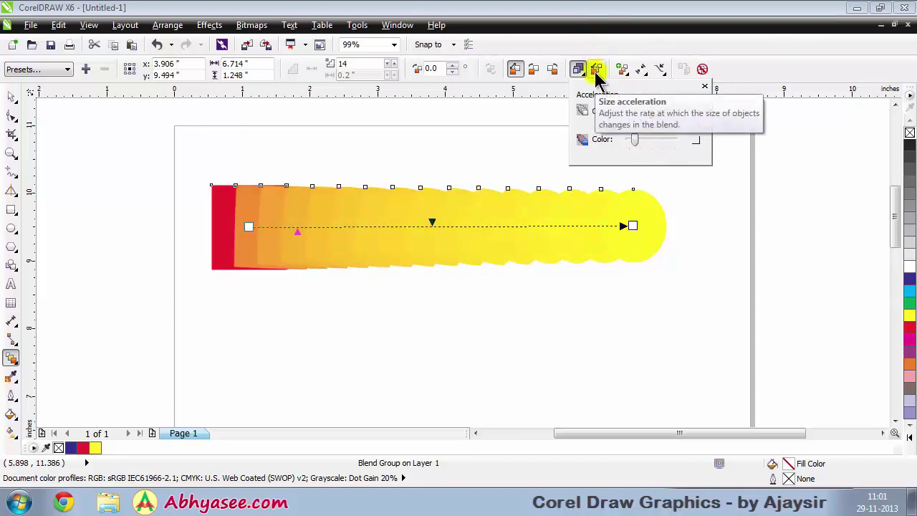
Try the clockwise and counterclockwise colour progressions on the blend and return it to the direct progression
{"action": "left_click", "coordinate": [534, 69]}
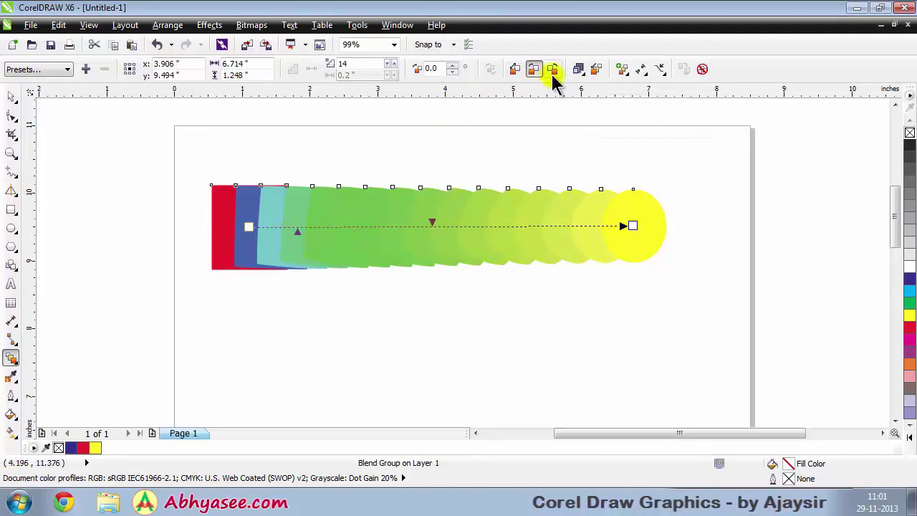
{"action": "left_click", "coordinate": [515, 69]}
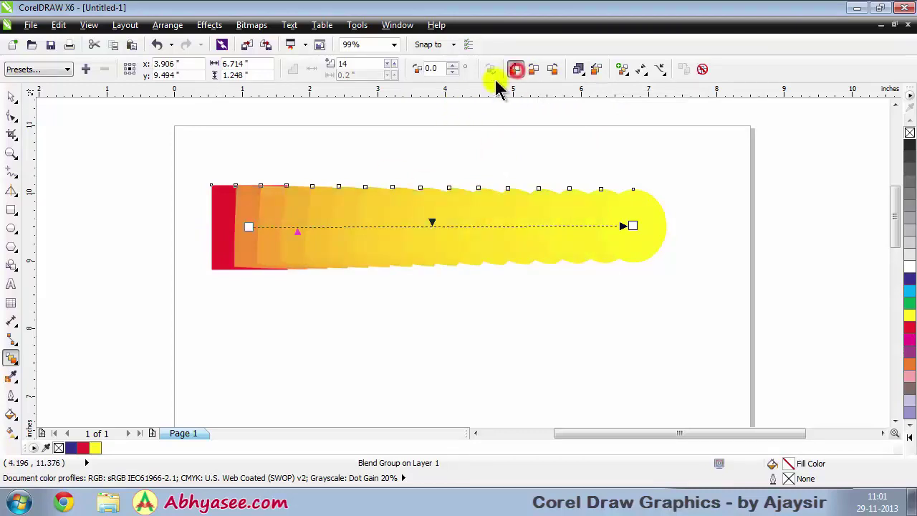
{"action": "left_click", "coordinate": [533, 69]}
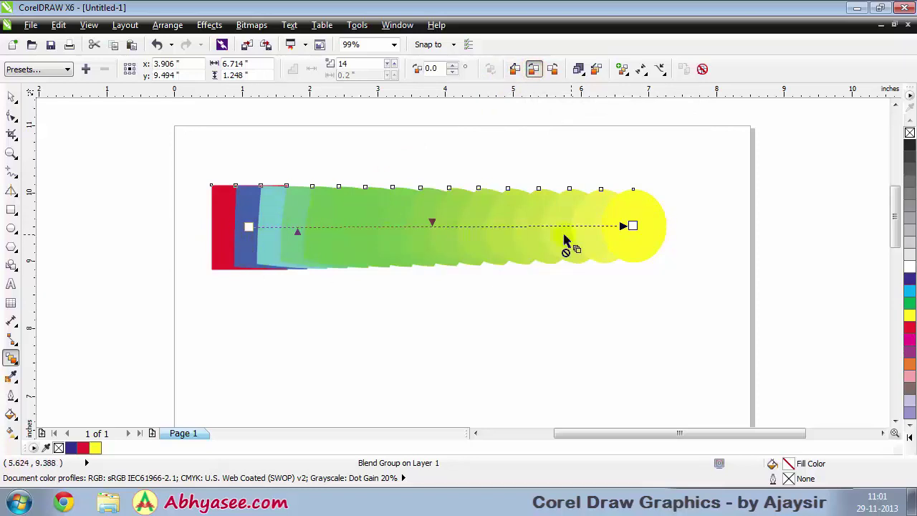
{"action": "left_click", "coordinate": [553, 69]}
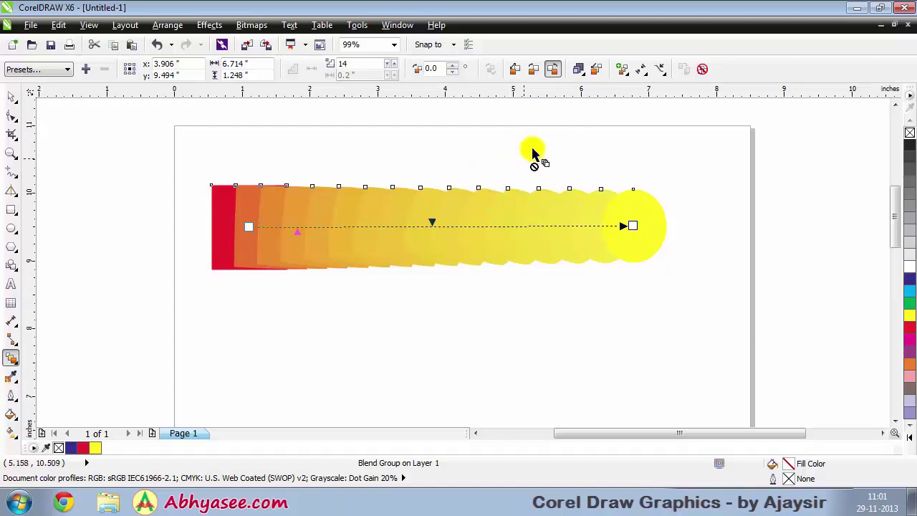
{"action": "left_click", "coordinate": [514, 70]}
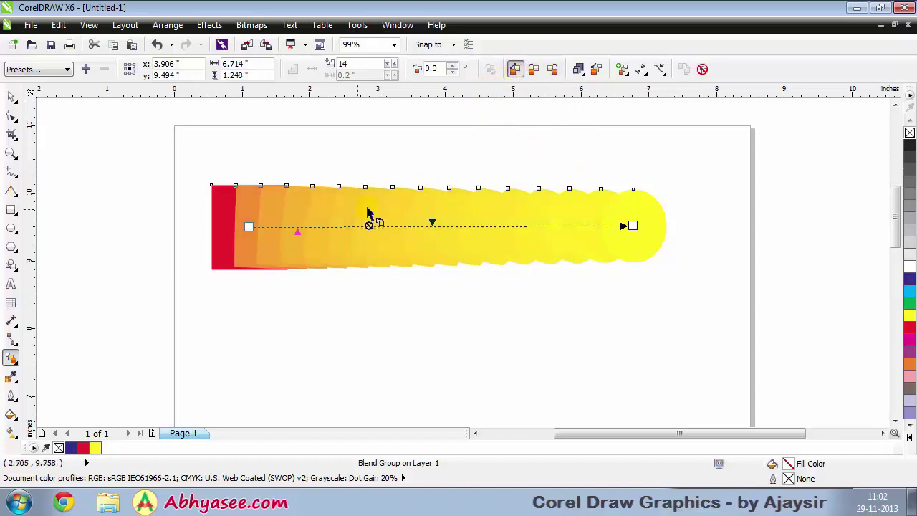
Delete the whole blend and draw a small heart about 0.22 by 0.25 inches in the page's upper-left area
{"action": "left_click", "coordinate": [11, 97]}
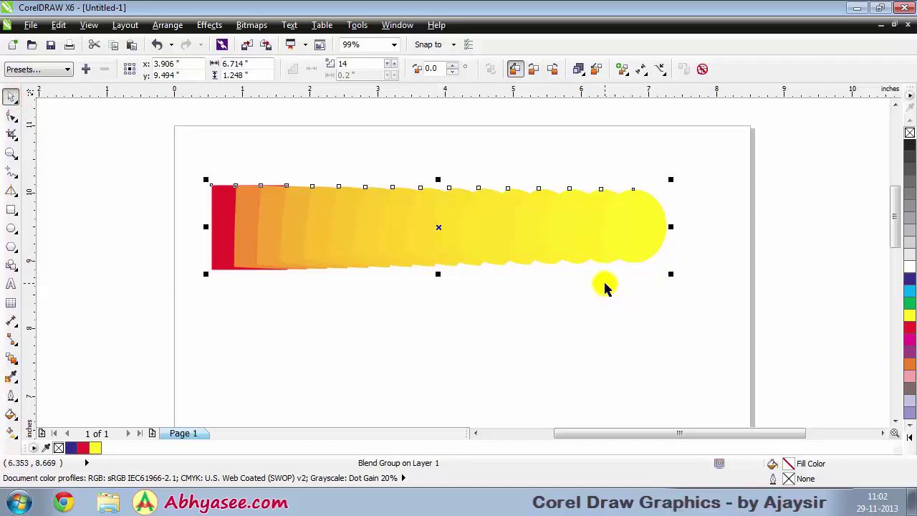
{"action": "key", "text": "Delete"}
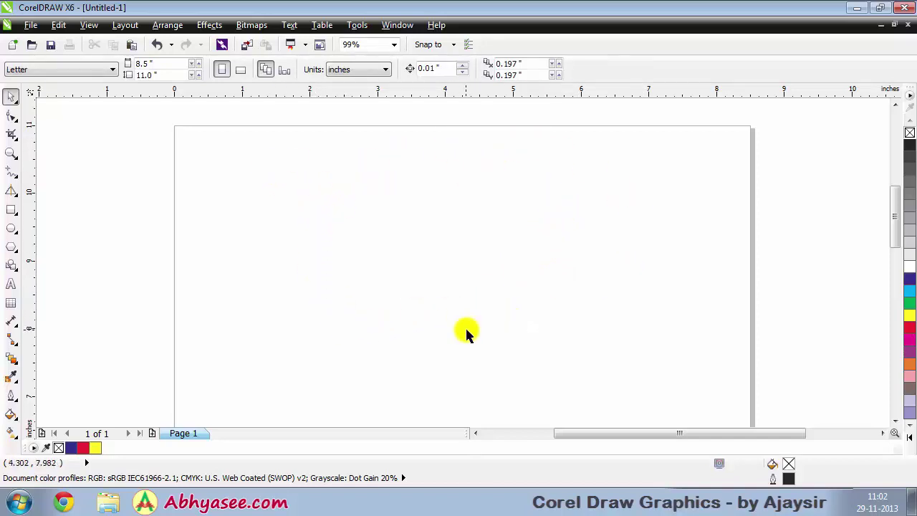
{"action": "left_click", "coordinate": [14, 272]}
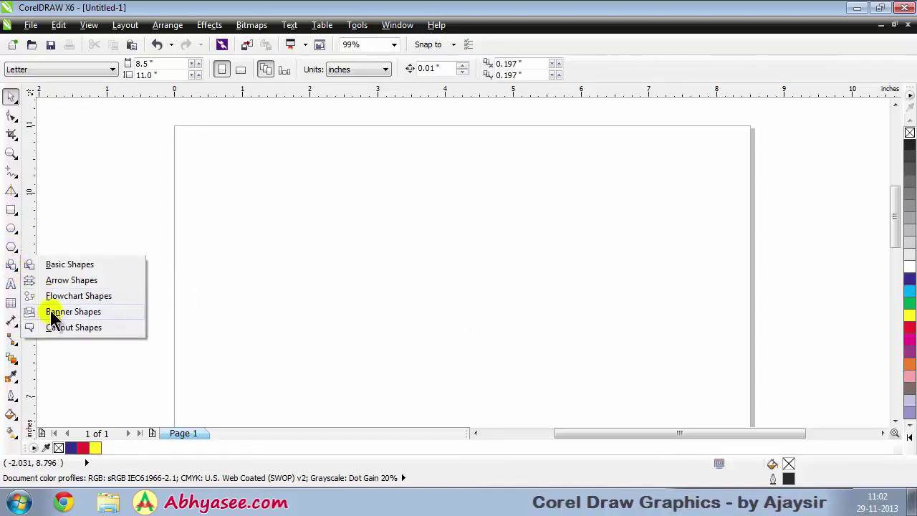
{"action": "left_click", "coordinate": [58, 265]}
{"action": "left_click", "coordinate": [357, 70]}
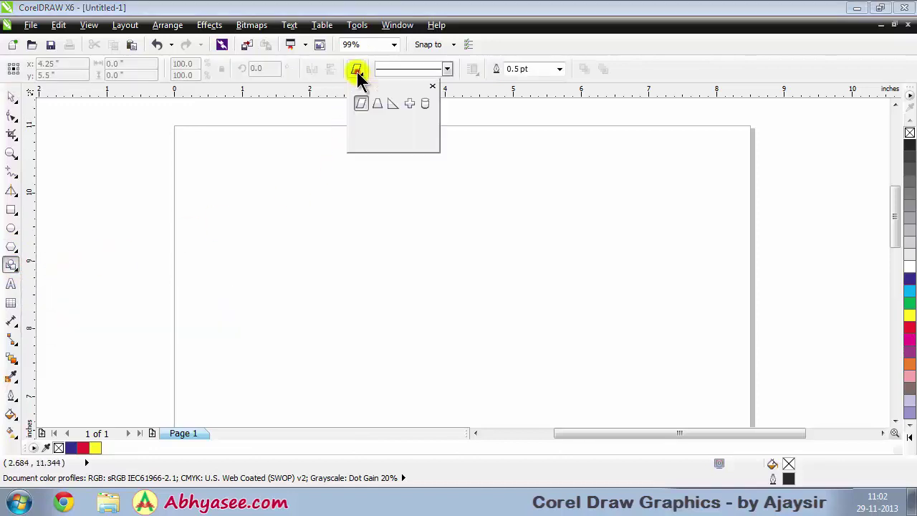
{"action": "left_click", "coordinate": [378, 137]}
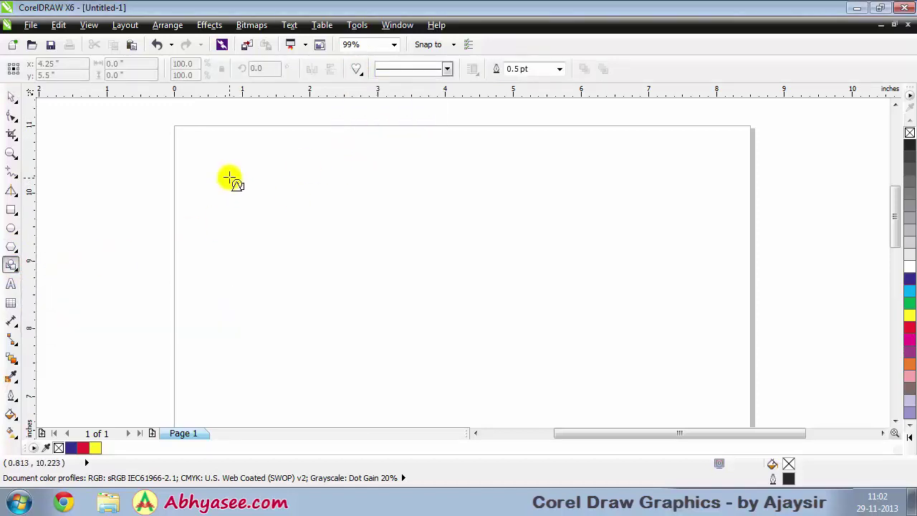
{"action": "left_click_drag", "start_coordinate": [229, 177], "coordinate": [245, 192]}
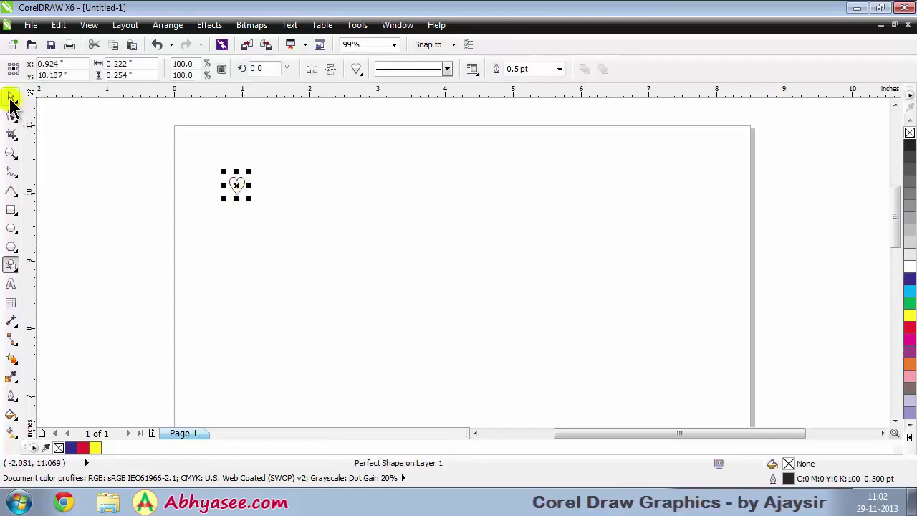
Place a copy of the small heart about 2.6 inches to its right at nearly the same height
{"action": "left_click", "coordinate": [10, 96]}
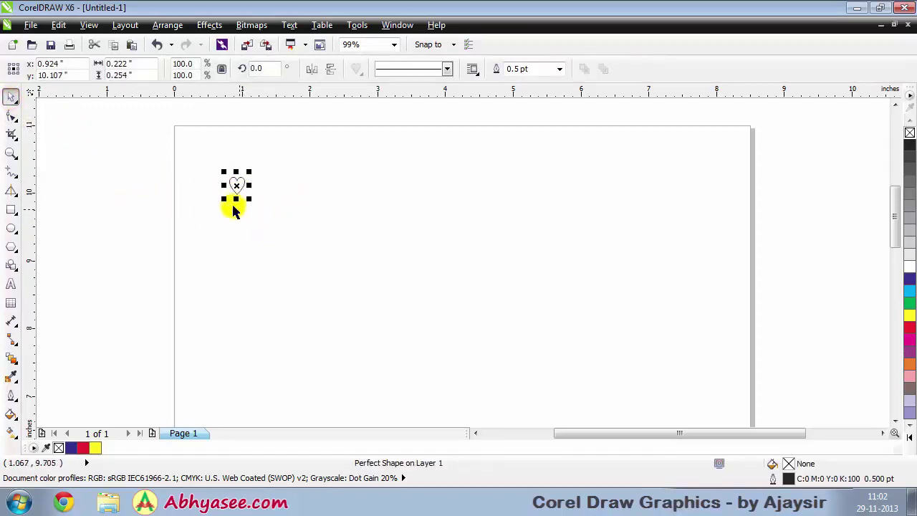
{"action": "left_click_drag", "start_coordinate": [236, 185], "coordinate": [414, 186]}
{"action": "left_click", "coordinate": [364, 231]}
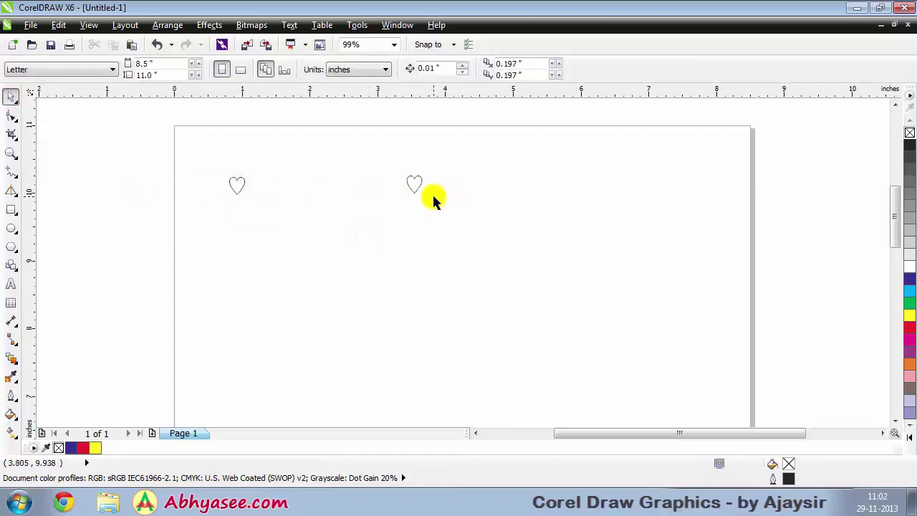
Select both small hearts and fill them with yellow
{"action": "left_click_drag", "start_coordinate": [208, 156], "coordinate": [458, 210]}
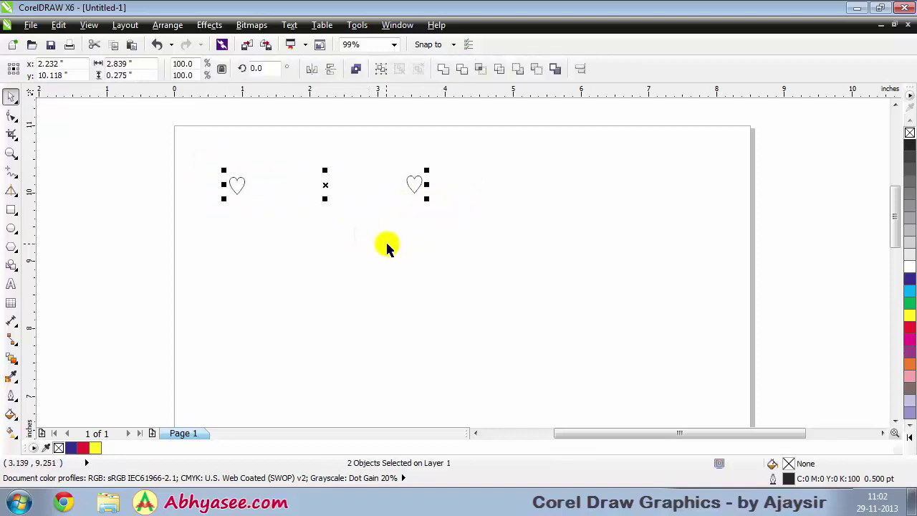
{"action": "left_click", "coordinate": [385, 244]}
{"action": "left_click", "coordinate": [242, 186]}
{"action": "left_click_drag", "start_coordinate": [200, 150], "coordinate": [482, 220]}
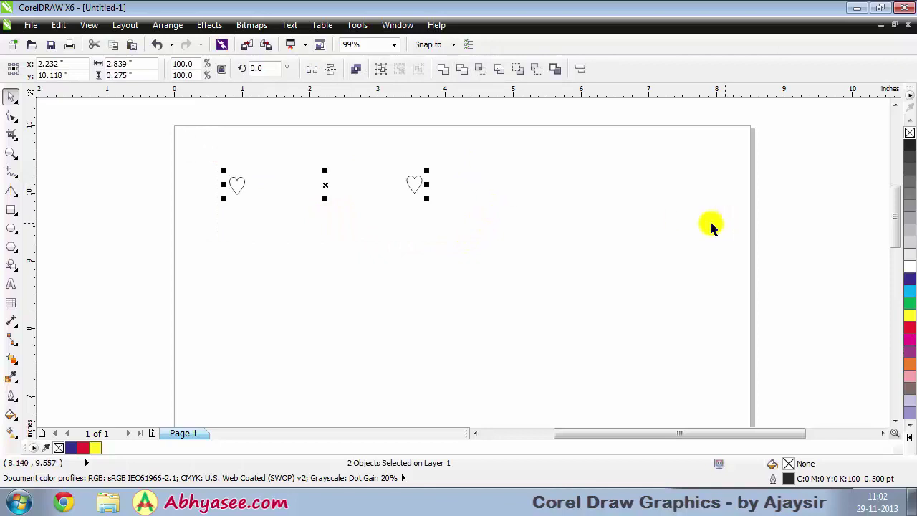
{"action": "left_click", "coordinate": [909, 316]}
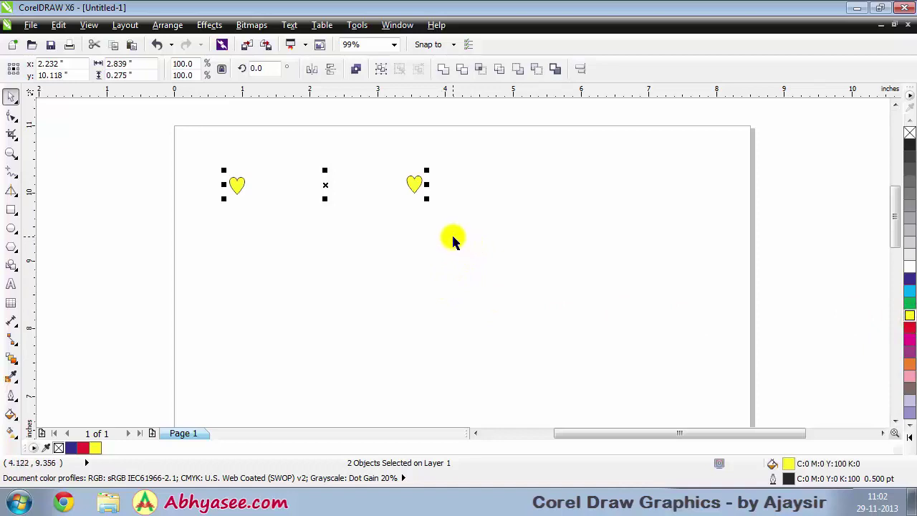
Blend from the left heart to the right heart with 10 intermediate steps and deselect the result
{"action": "left_click", "coordinate": [10, 363]}
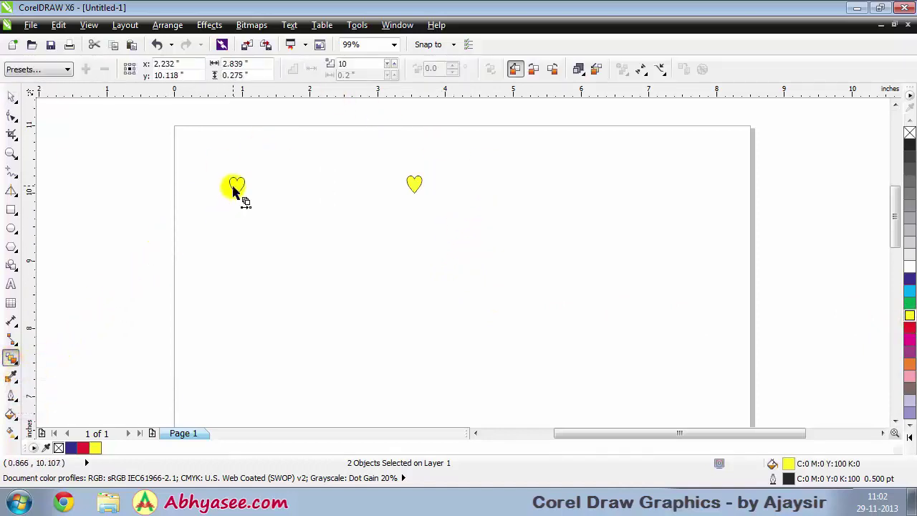
{"action": "left_click_drag", "start_coordinate": [234, 188], "coordinate": [414, 187]}
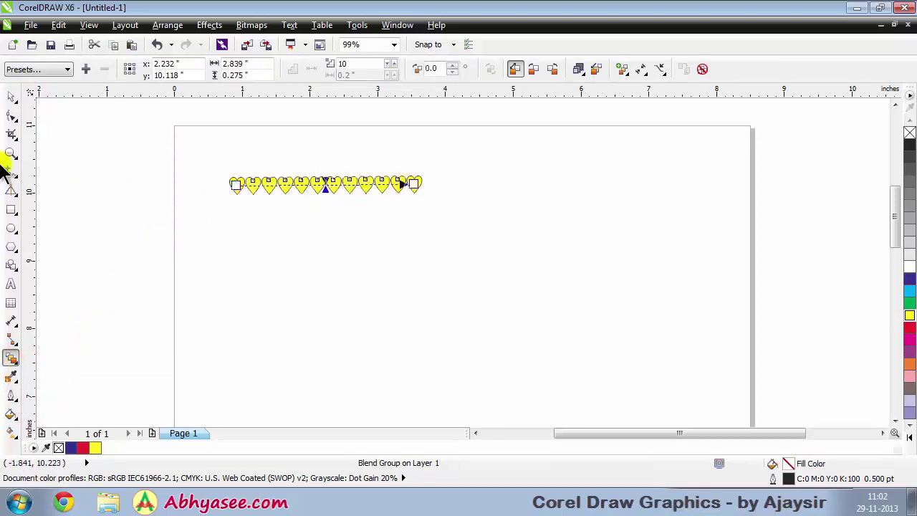
{"action": "left_click", "coordinate": [11, 99]}
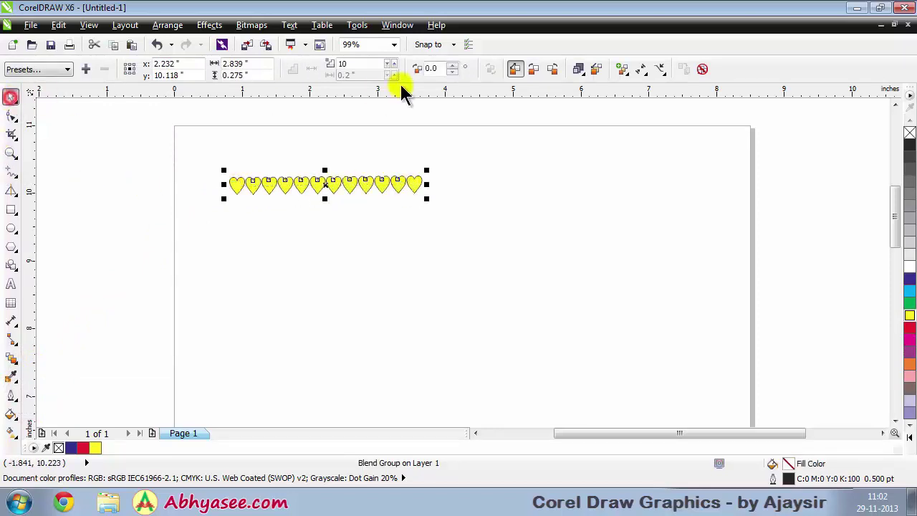
{"action": "left_click", "coordinate": [466, 219]}
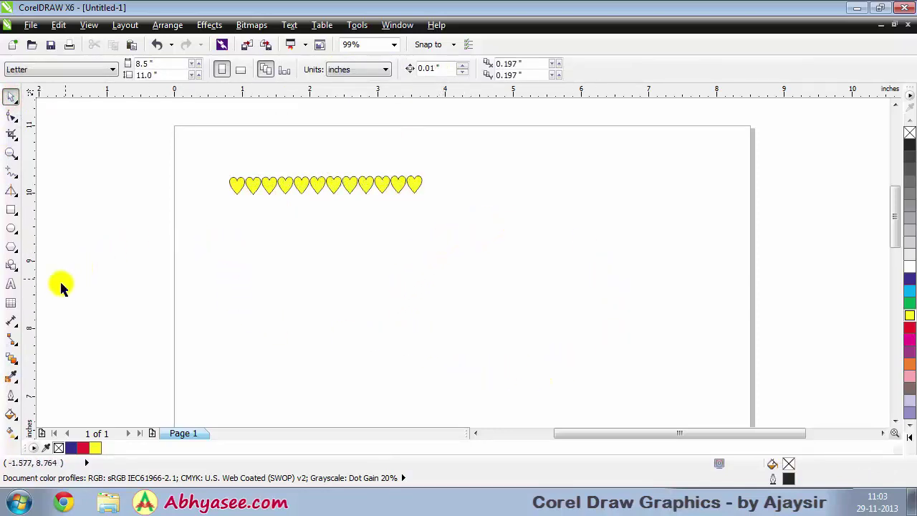
Draw a large heart about 2.56 by 2.53 inches below and right of the heart row, and move it up about 0.3 inches
{"action": "left_click", "coordinate": [10, 268]}
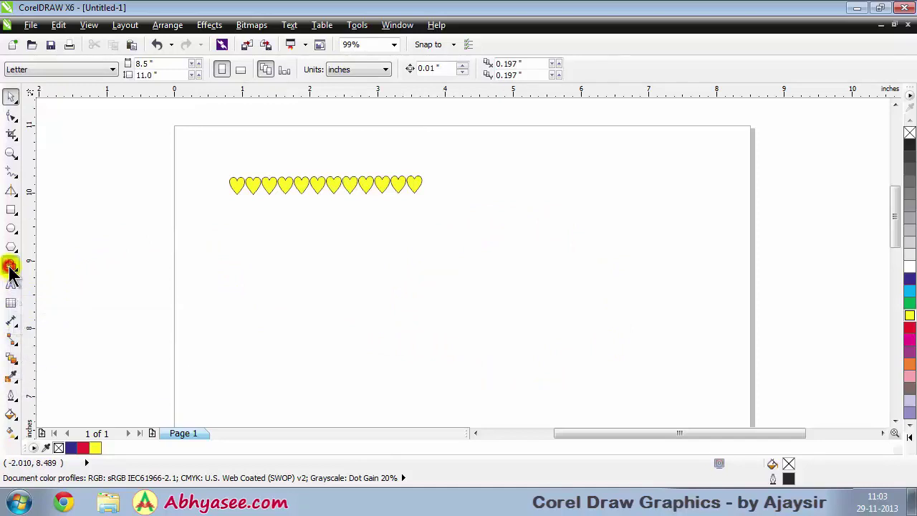
{"action": "left_click", "coordinate": [53, 264]}
{"action": "left_click", "coordinate": [358, 68]}
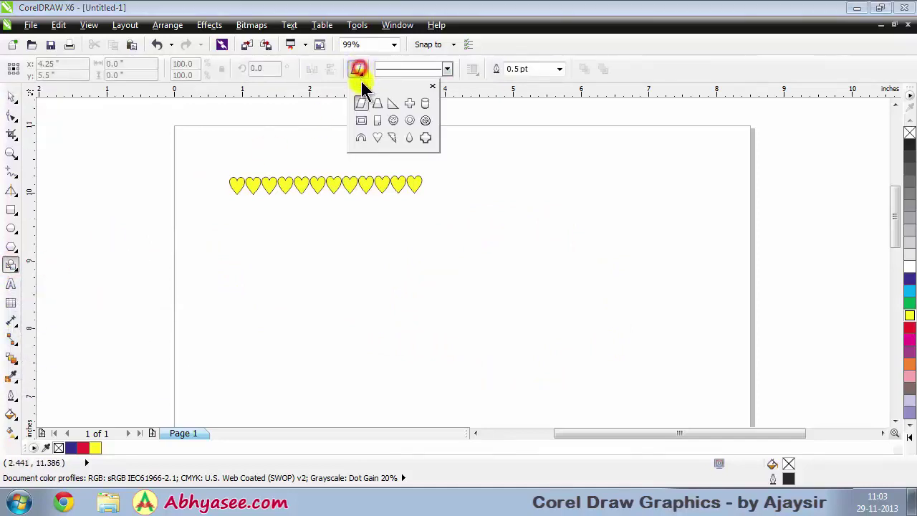
{"action": "left_click", "coordinate": [378, 135]}
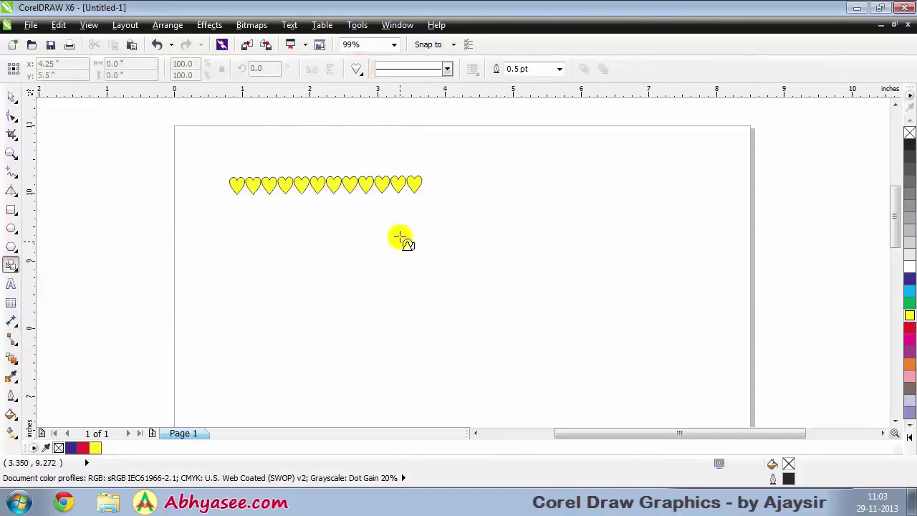
{"action": "left_click_drag", "start_coordinate": [441, 218], "coordinate": [613, 389]}
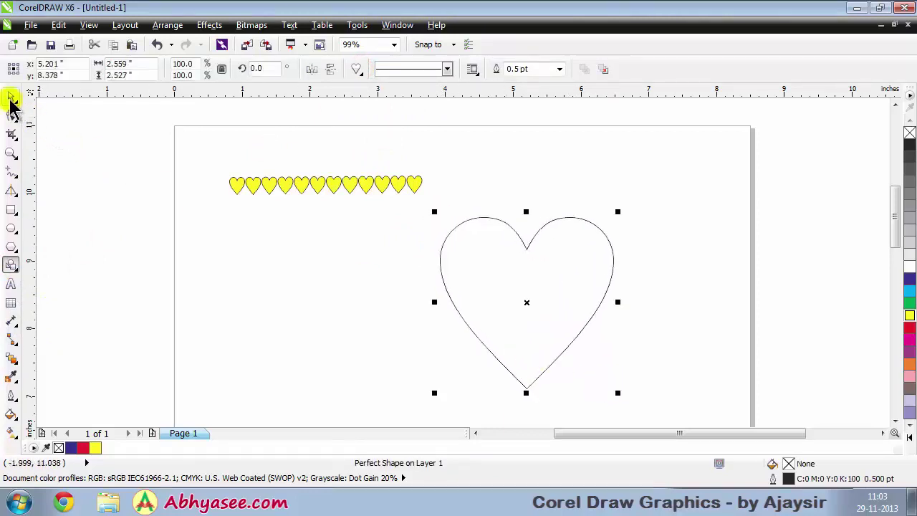
{"action": "left_click", "coordinate": [11, 97]}
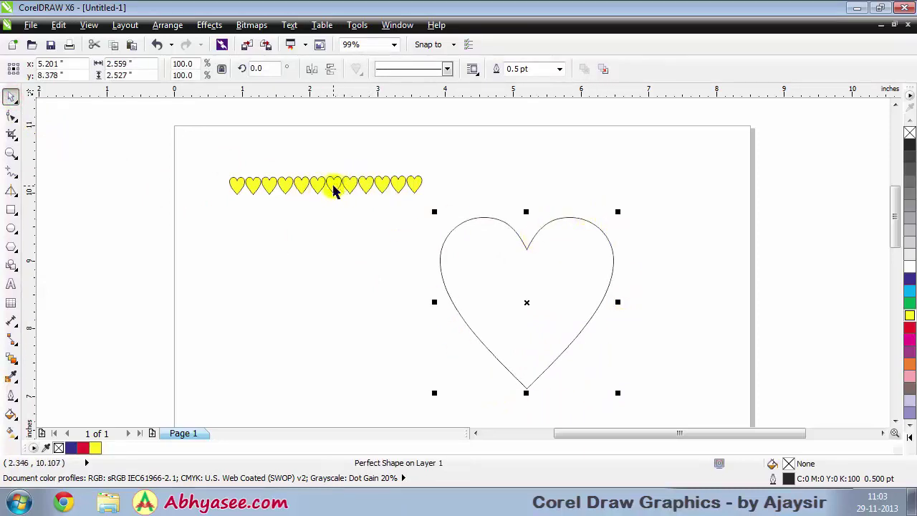
{"action": "left_click_drag", "start_coordinate": [512, 229], "coordinate": [513, 210]}
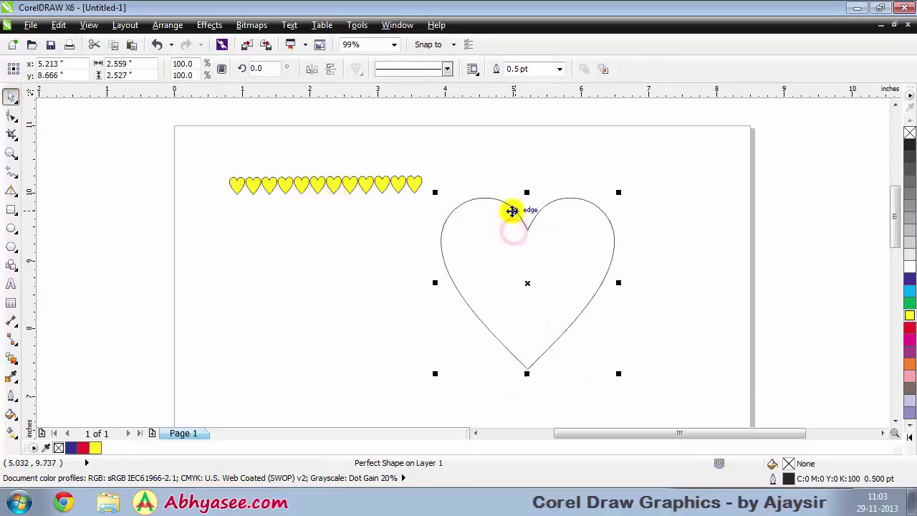
{"action": "left_click", "coordinate": [378, 242]}
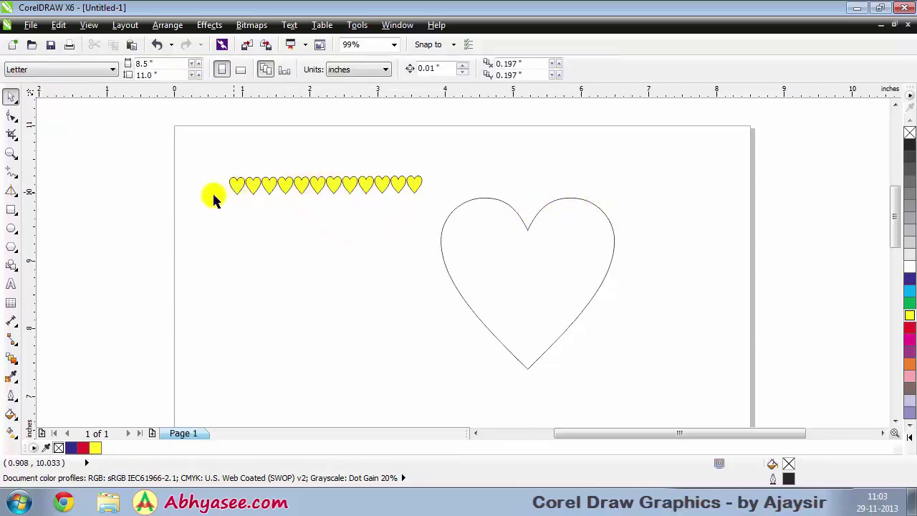
Attach the row of small hearts to the large heart as its new path, and blend it along the full path
{"action": "left_click", "coordinate": [276, 188]}
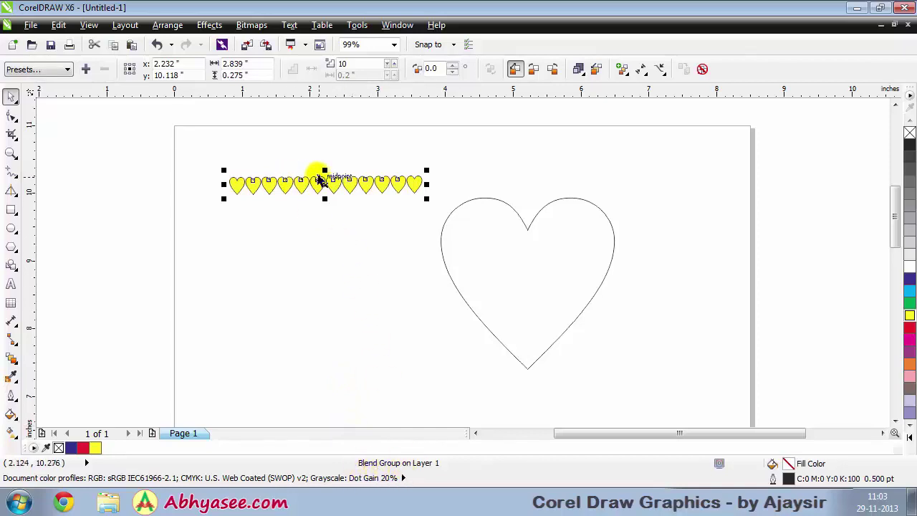
{"action": "left_click", "coordinate": [660, 70]}
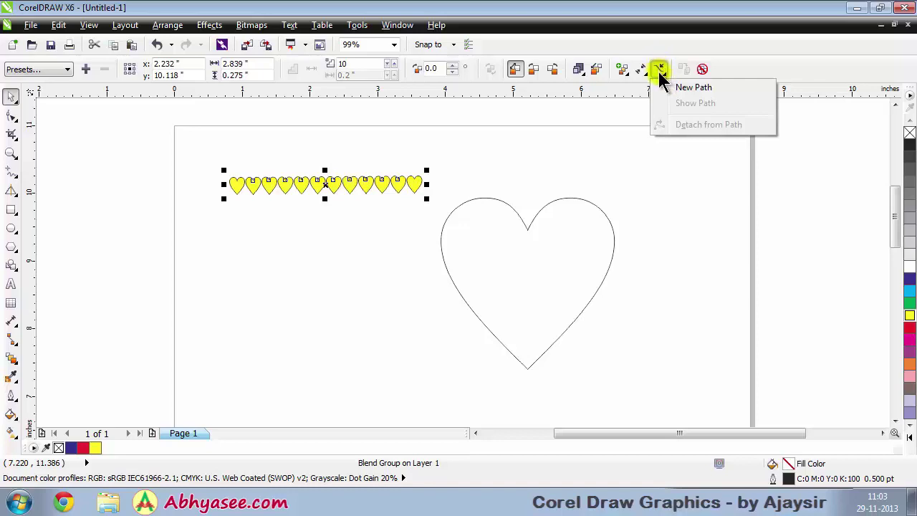
{"action": "left_click", "coordinate": [695, 88]}
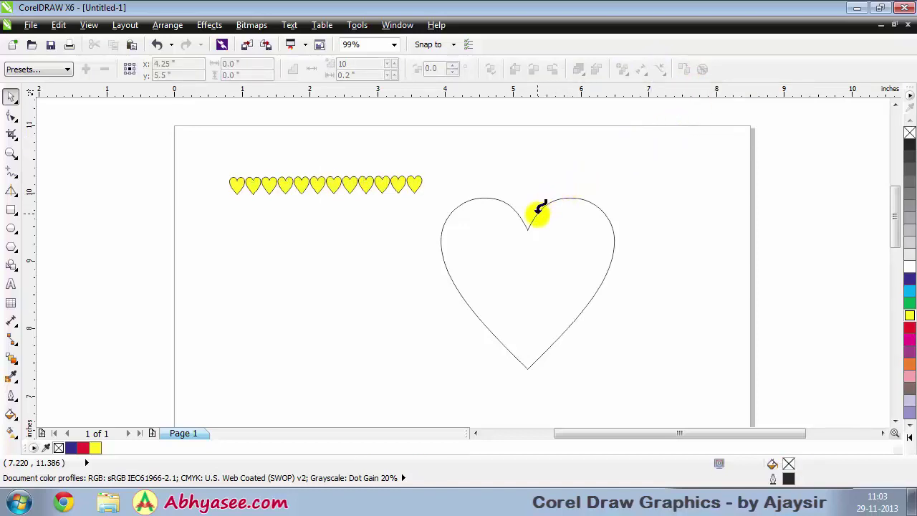
{"action": "left_click", "coordinate": [572, 199]}
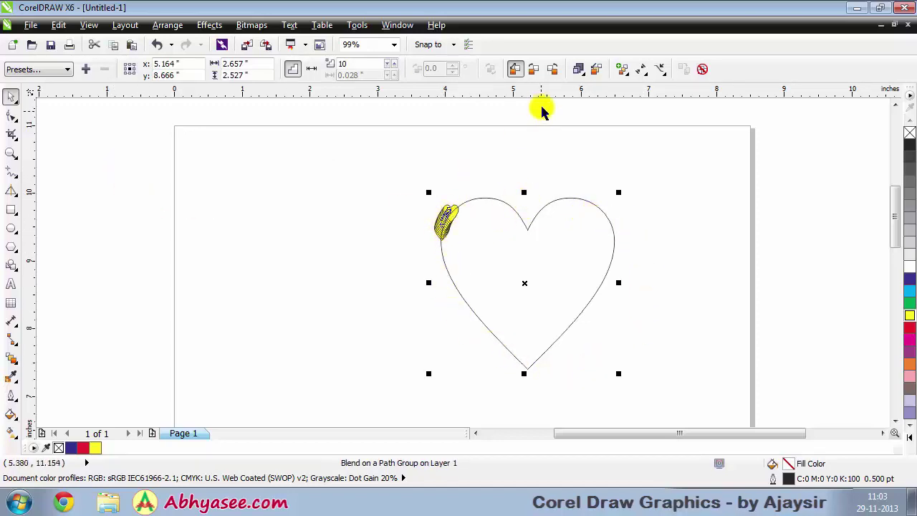
{"action": "left_click", "coordinate": [622, 69]}
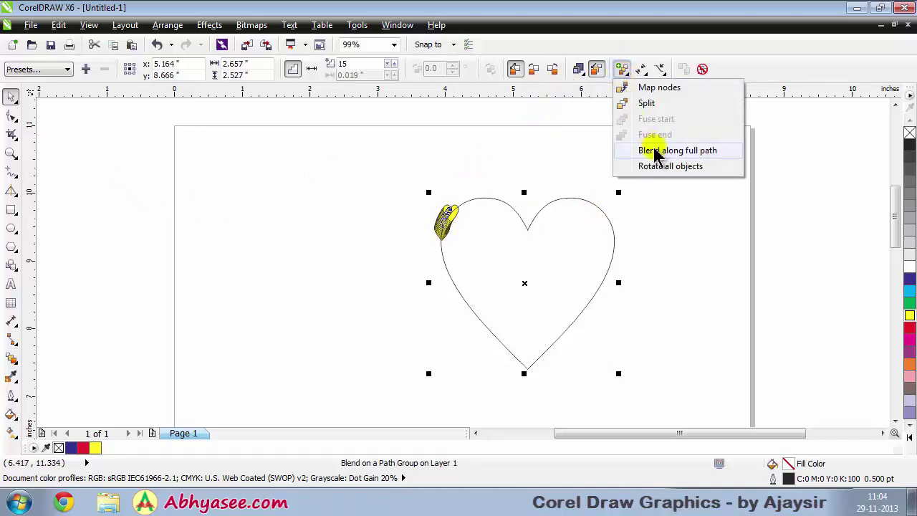
{"action": "left_click", "coordinate": [708, 159]}
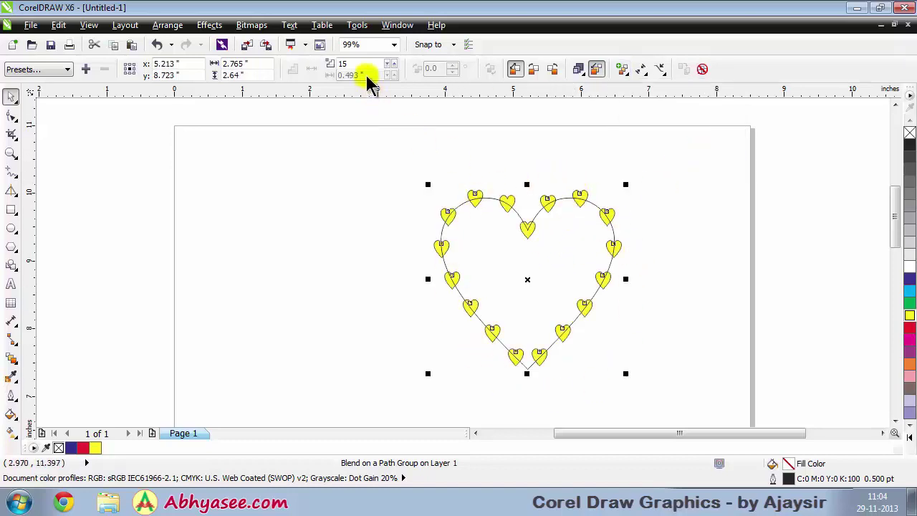
Set the number of blend steps along the large heart to 35
{"action": "left_click", "coordinate": [392, 62]}
{"action": "left_click", "coordinate": [392, 61]}
{"action": "left_click", "coordinate": [393, 62]}
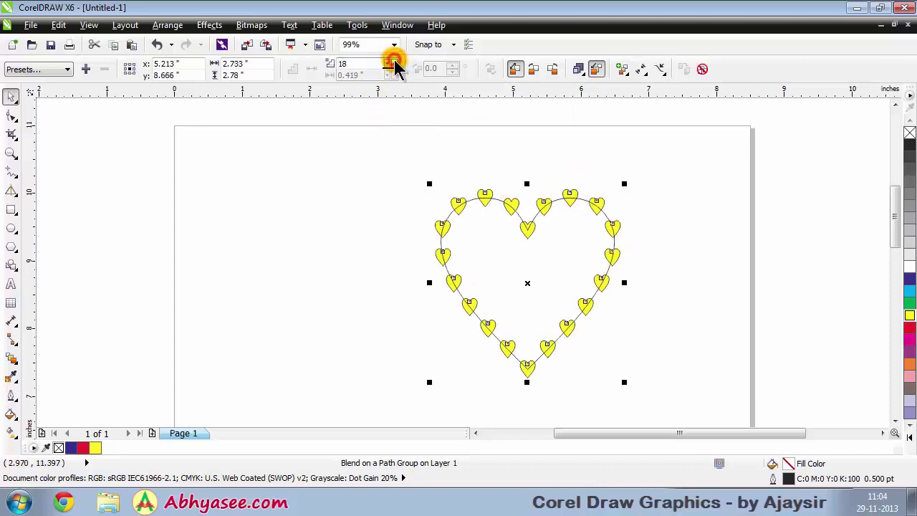
{"action": "left_click", "coordinate": [393, 62]}
{"action": "left_click", "coordinate": [393, 61]}
{"action": "left_click", "coordinate": [392, 62]}
{"action": "left_click", "coordinate": [393, 61]}
{"action": "left_click", "coordinate": [393, 62]}
{"action": "left_click", "coordinate": [392, 62]}
{"action": "left_click", "coordinate": [392, 61]}
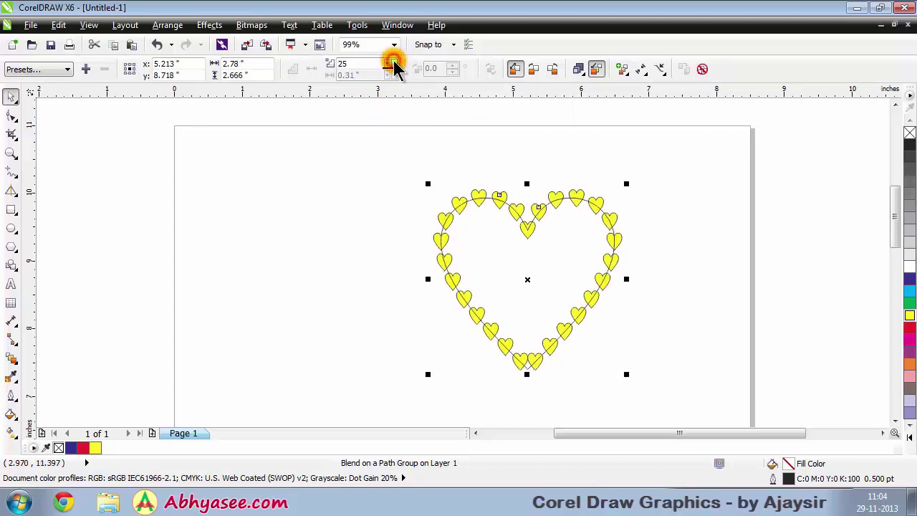
{"action": "left_click", "coordinate": [392, 62]}
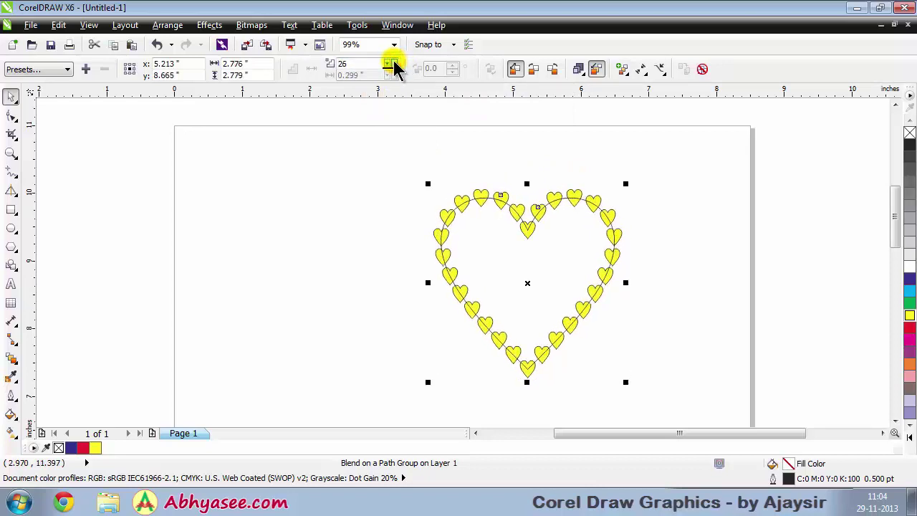
{"action": "left_click", "coordinate": [392, 62]}
{"action": "left_click", "coordinate": [393, 62]}
{"action": "left_click", "coordinate": [393, 61]}
{"action": "left_click", "coordinate": [393, 61]}
{"action": "left_click", "coordinate": [393, 62]}
{"action": "left_click", "coordinate": [392, 61]}
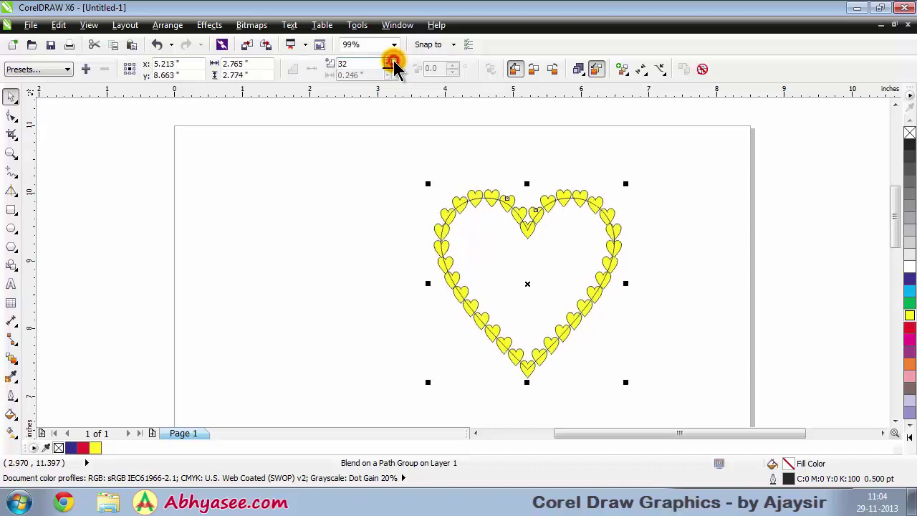
{"action": "left_click", "coordinate": [393, 62]}
{"action": "left_click", "coordinate": [392, 62]}
{"action": "left_click", "coordinate": [393, 61]}
{"action": "left_click", "coordinate": [393, 62]}
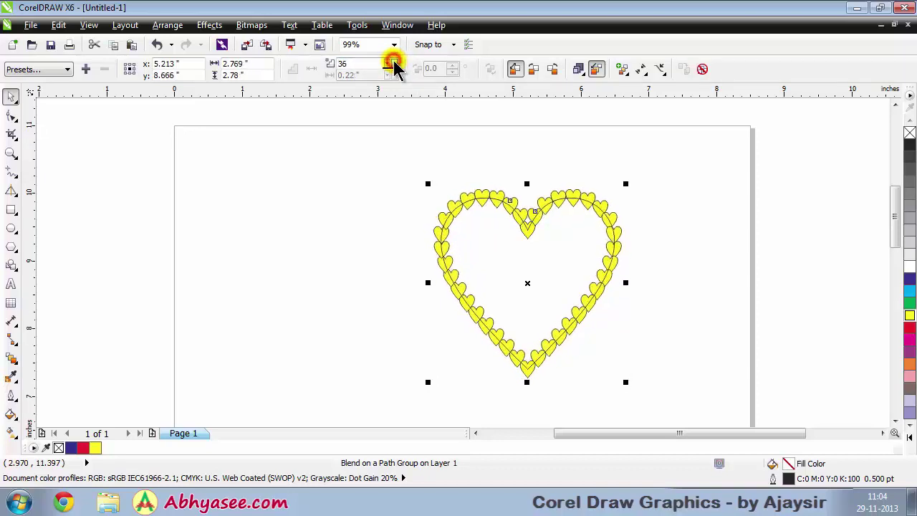
{"action": "left_click", "coordinate": [392, 61]}
{"action": "left_click", "coordinate": [392, 62]}
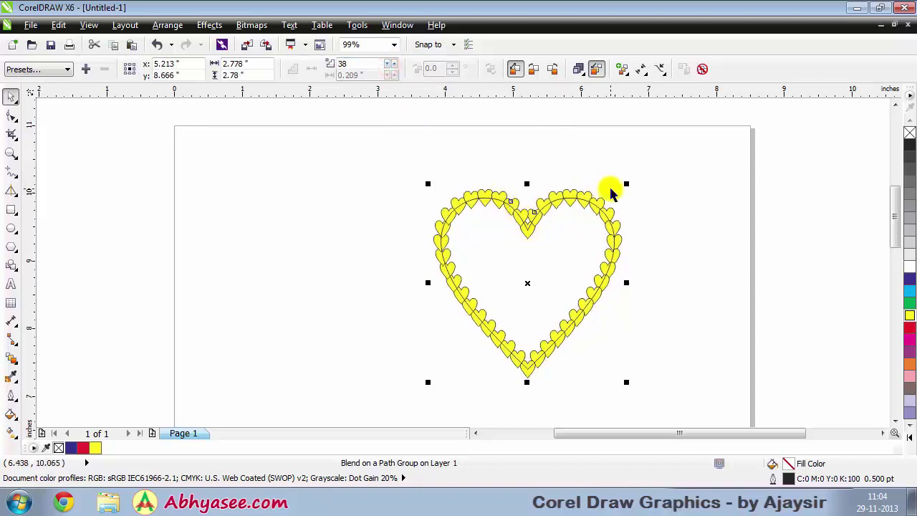
{"action": "left_click", "coordinate": [391, 67]}
{"action": "left_click", "coordinate": [391, 66]}
{"action": "left_click", "coordinate": [391, 67]}
{"action": "left_click", "coordinate": [391, 67]}
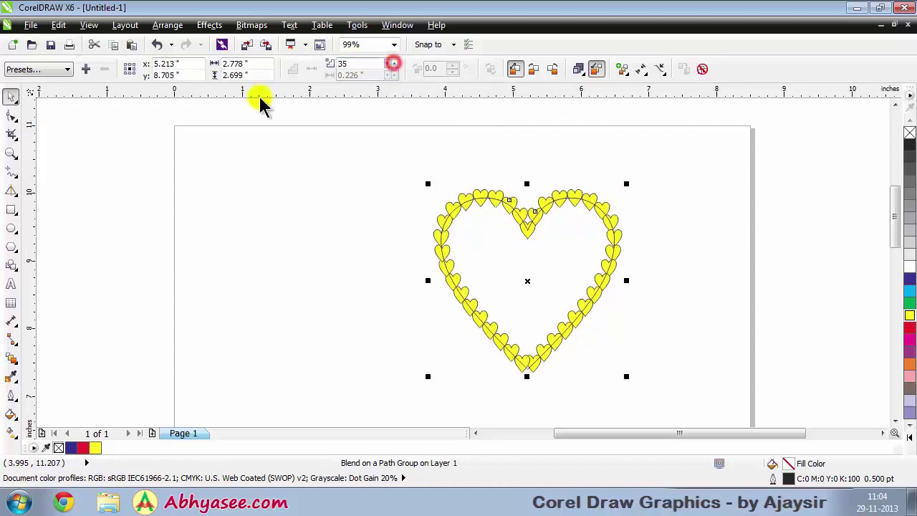
Move the heart-shaped blend about 0.75 inches left and 0.3 inches up, and fill it with yellow
{"action": "left_click", "coordinate": [11, 96]}
{"action": "left_click", "coordinate": [279, 209]}
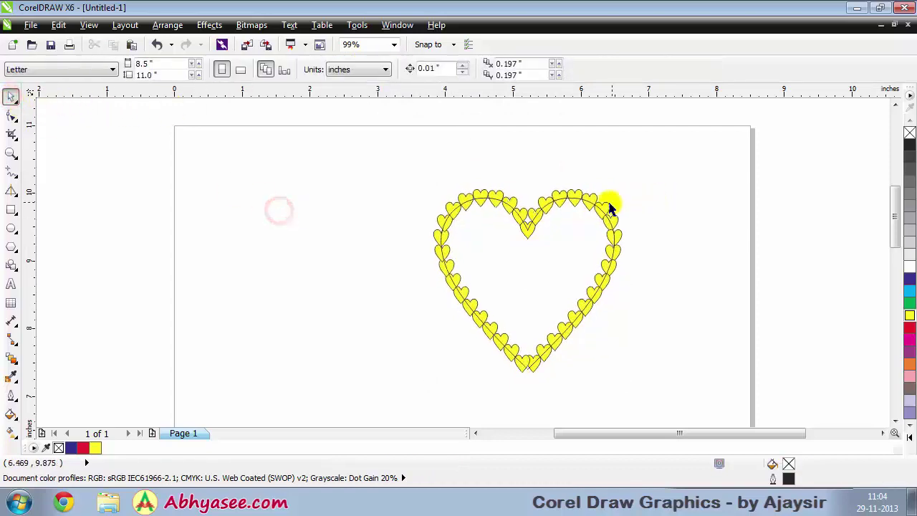
{"action": "left_click_drag", "start_coordinate": [594, 199], "coordinate": [543, 177]}
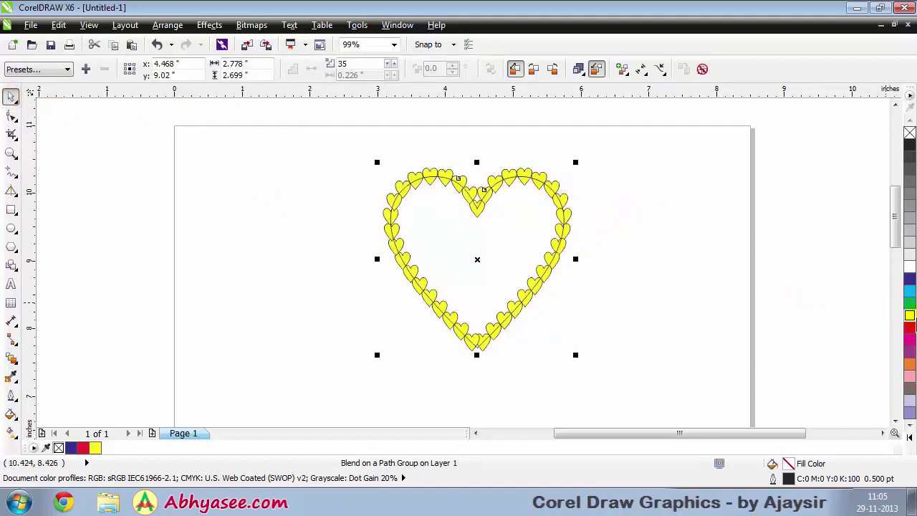
{"action": "left_click", "coordinate": [909, 316]}
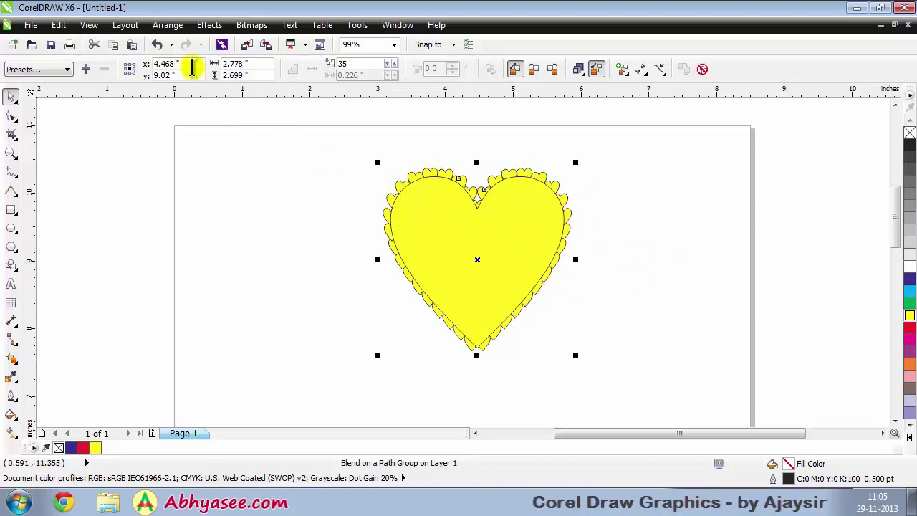
Break the blend apart and weld the resulting objects into one scalloped heart
{"action": "left_click", "coordinate": [171, 32]}
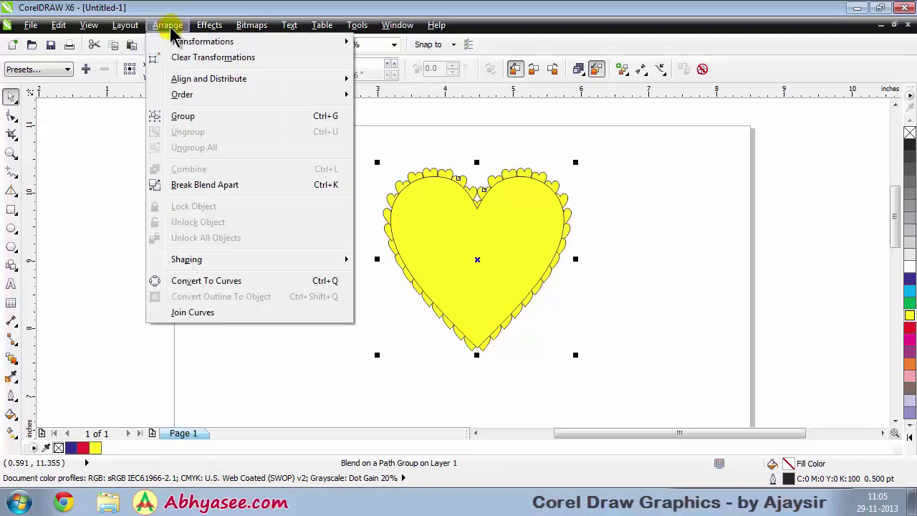
{"action": "left_click", "coordinate": [206, 187]}
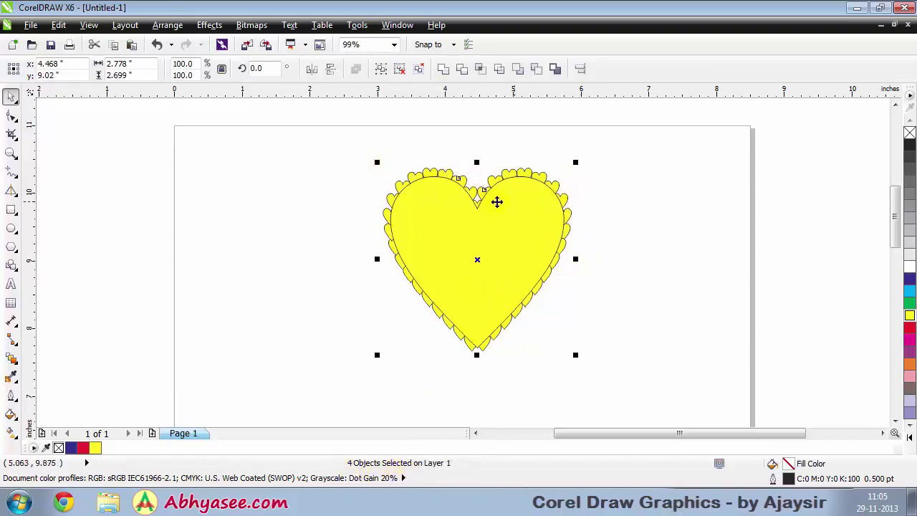
{"action": "left_click", "coordinate": [443, 69]}
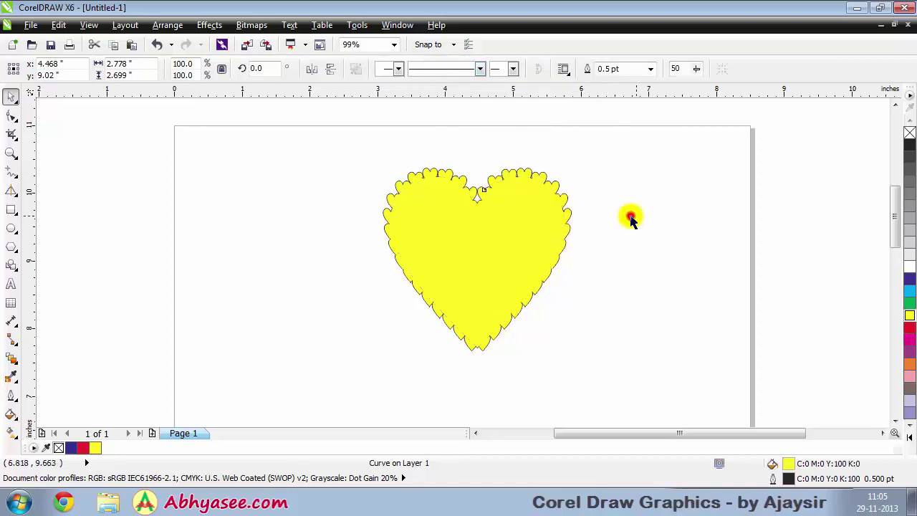
Move the welded heart about 1.3 inches left and 0.2 inches down, and delete it from the page
{"action": "left_click_drag", "start_coordinate": [549, 255], "coordinate": [459, 267]}
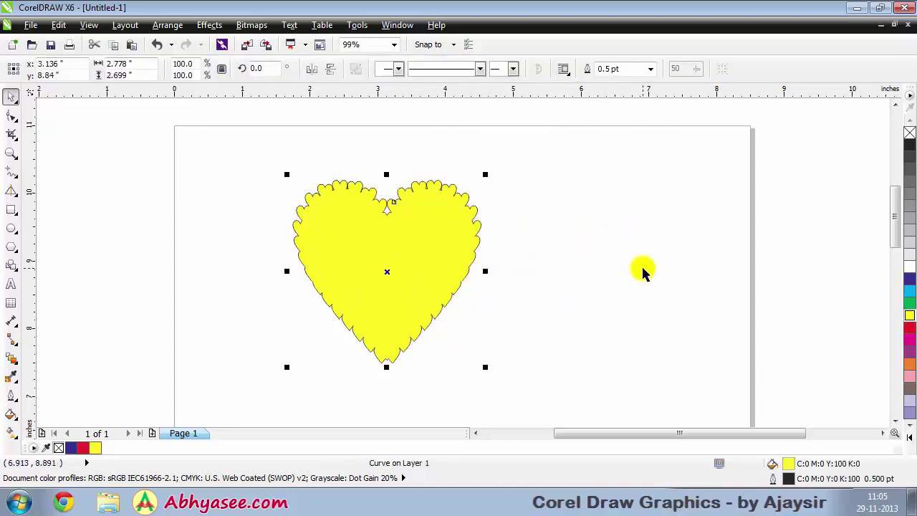
{"action": "left_click", "coordinate": [618, 268]}
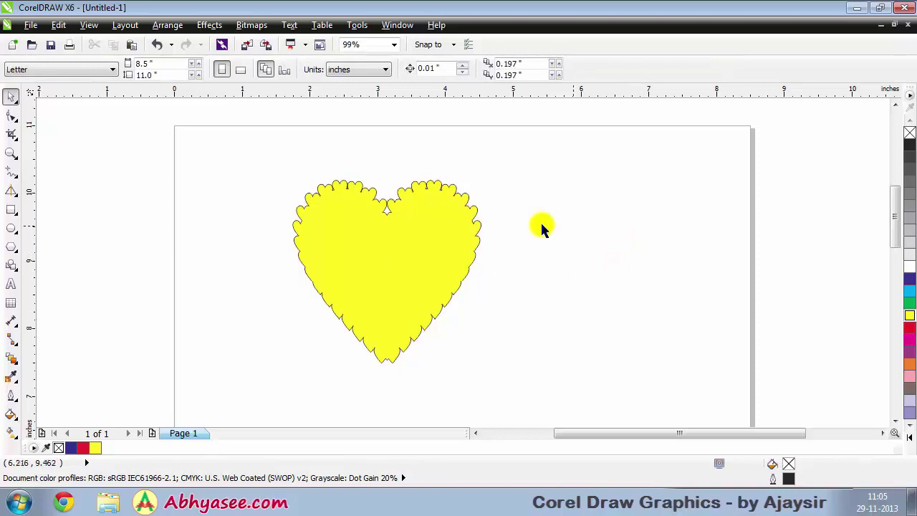
{"action": "left_click", "coordinate": [464, 223]}
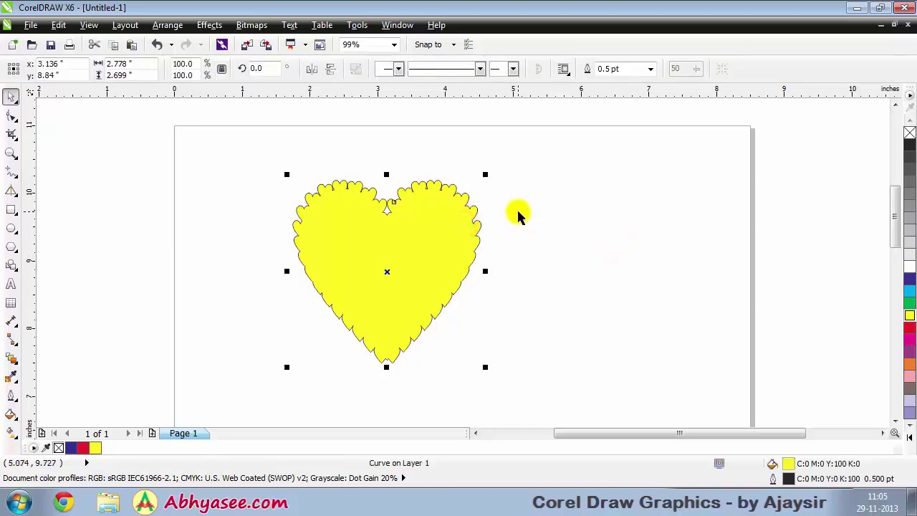
{"action": "key", "text": "Delete"}
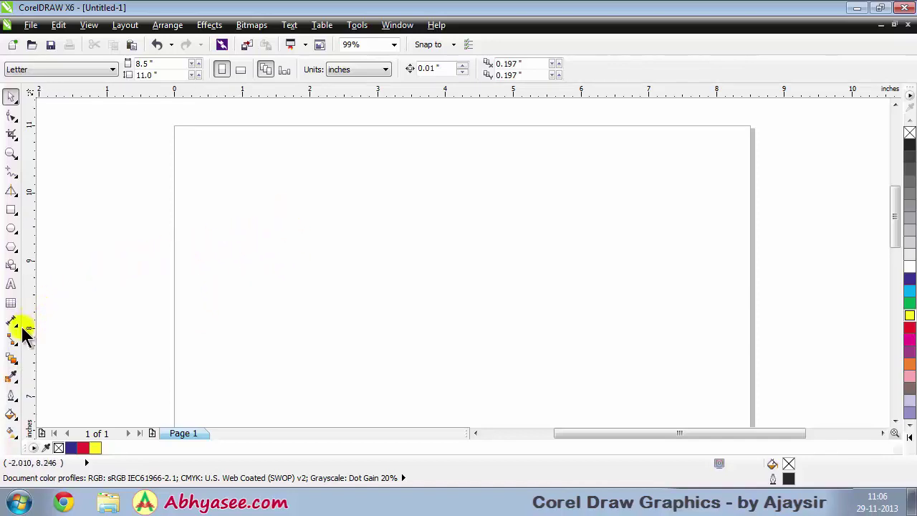
Draw a rectangle about 2.72 by 2.44 inches in the upper part of the page
{"action": "left_click", "coordinate": [12, 210]}
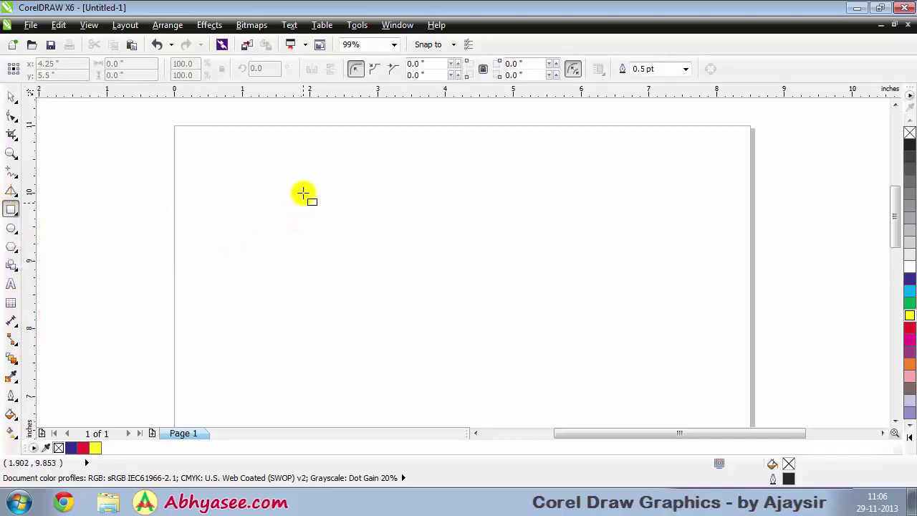
{"action": "mouse_move", "coordinate": [296, 176]}
{"action": "left_mouse_down"}
{"action": "mouse_move", "coordinate": [356, 258]}
{"action": "mouse_move", "coordinate": [468, 323]}
{"action": "mouse_move", "coordinate": [480, 341]}
{"action": "left_mouse_up"}
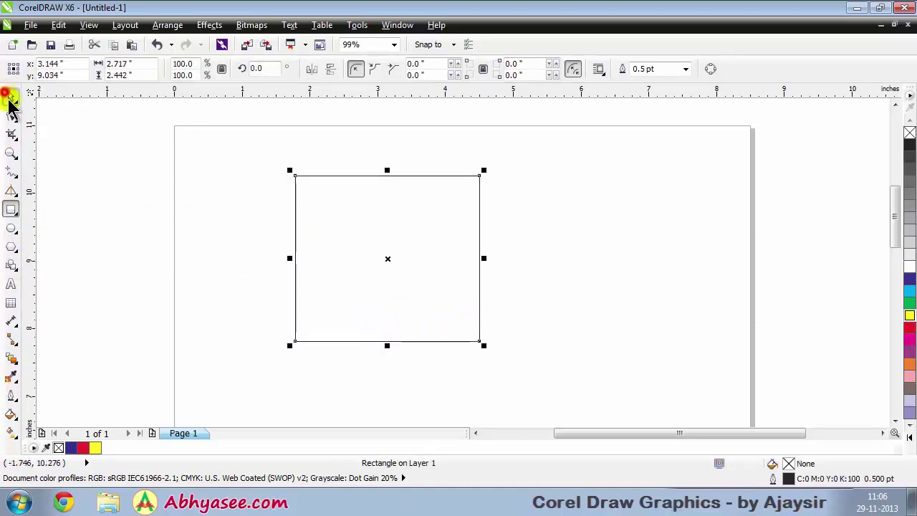
{"action": "left_click", "coordinate": [11, 97]}
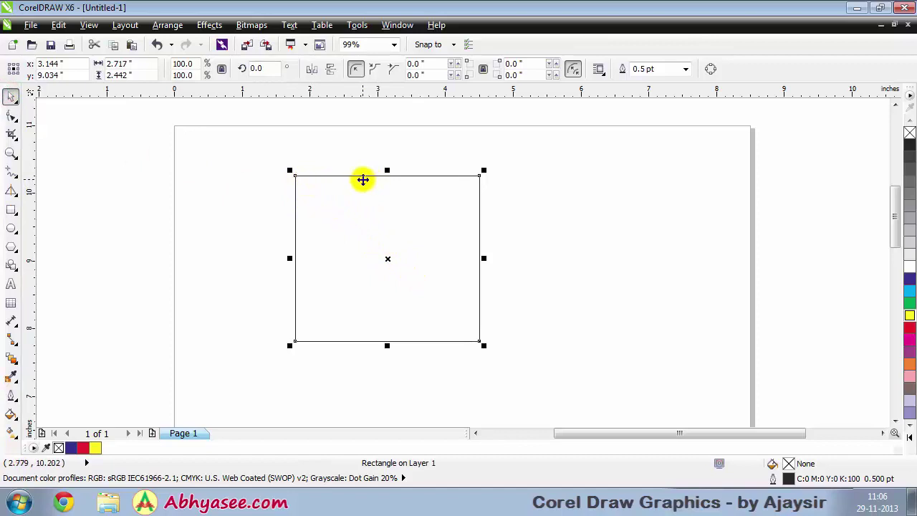
Apply a contour to the rectangle that runs to its centre with a 0.1 inch offset
{"action": "left_click", "coordinate": [13, 360]}
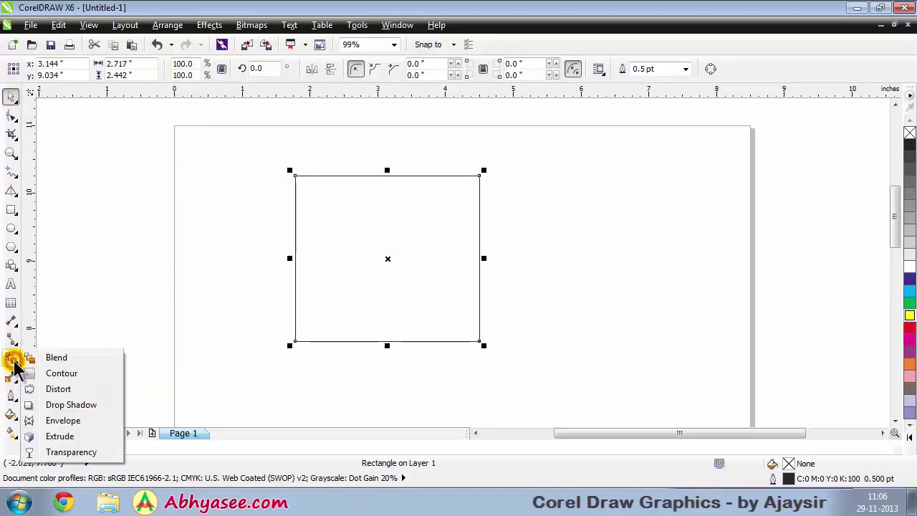
{"action": "left_click", "coordinate": [62, 373]}
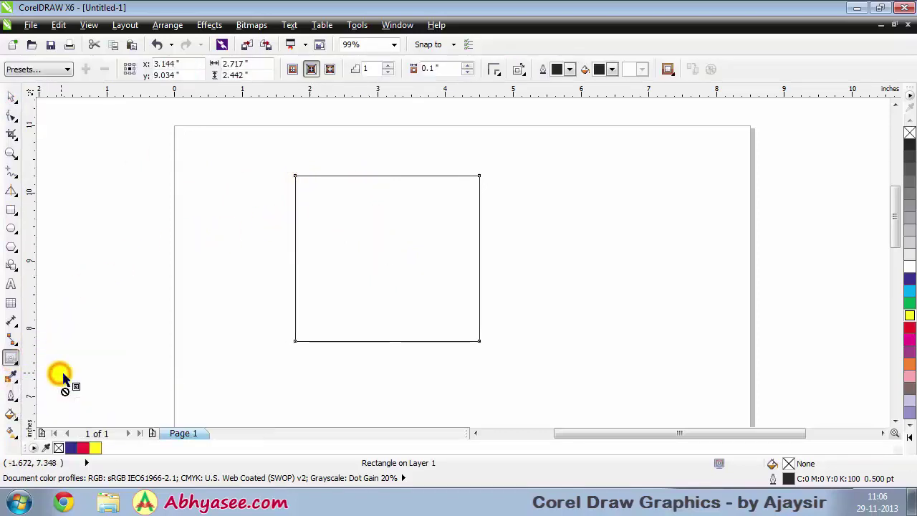
{"action": "left_click", "coordinate": [293, 68]}
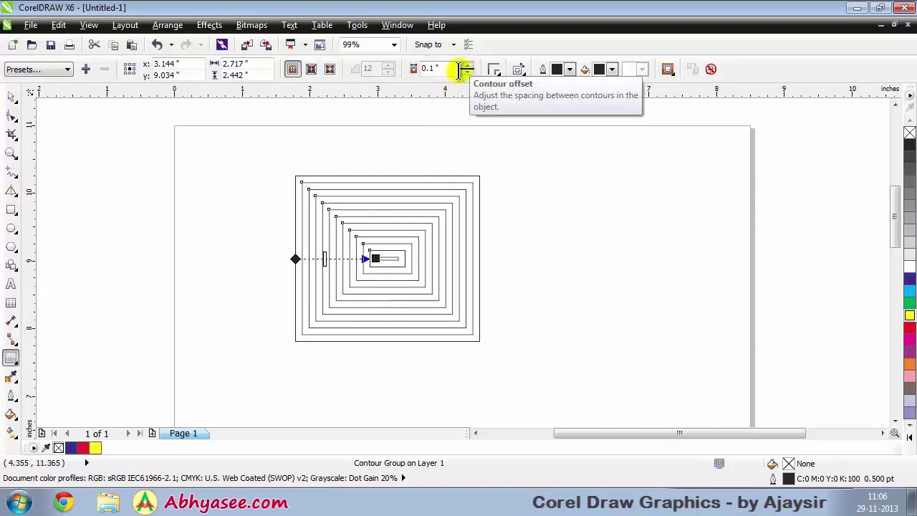
Change the rectangle's contour to an inside contour with 3 steps
{"action": "left_click", "coordinate": [311, 69]}
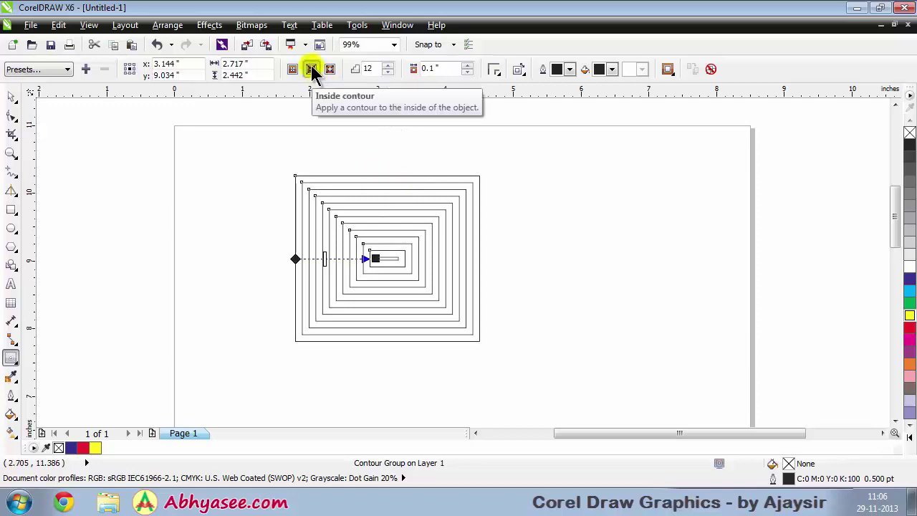
{"action": "left_click", "coordinate": [386, 72]}
{"action": "left_click", "coordinate": [386, 73]}
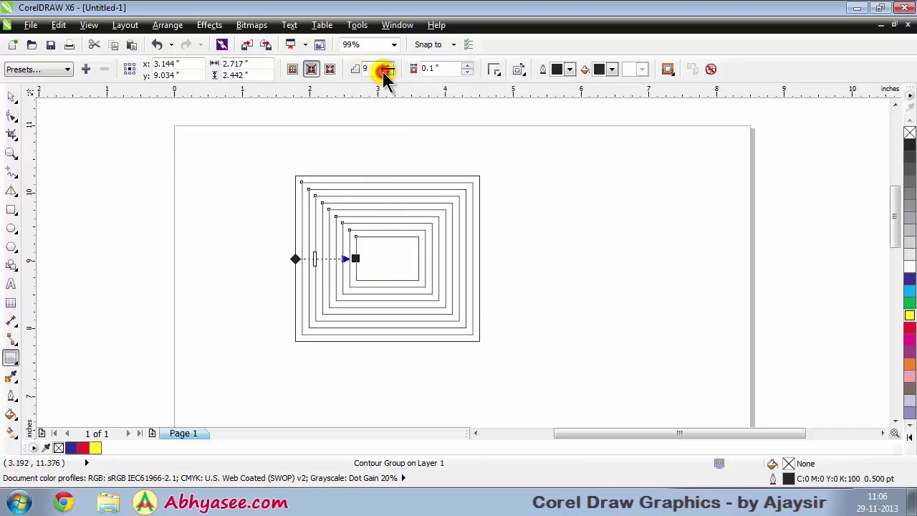
{"action": "left_click", "coordinate": [386, 72]}
{"action": "left_click", "coordinate": [386, 72]}
{"action": "left_click", "coordinate": [386, 72]}
{"action": "left_click", "coordinate": [386, 72]}
{"action": "left_click", "coordinate": [387, 73]}
{"action": "left_click", "coordinate": [386, 72]}
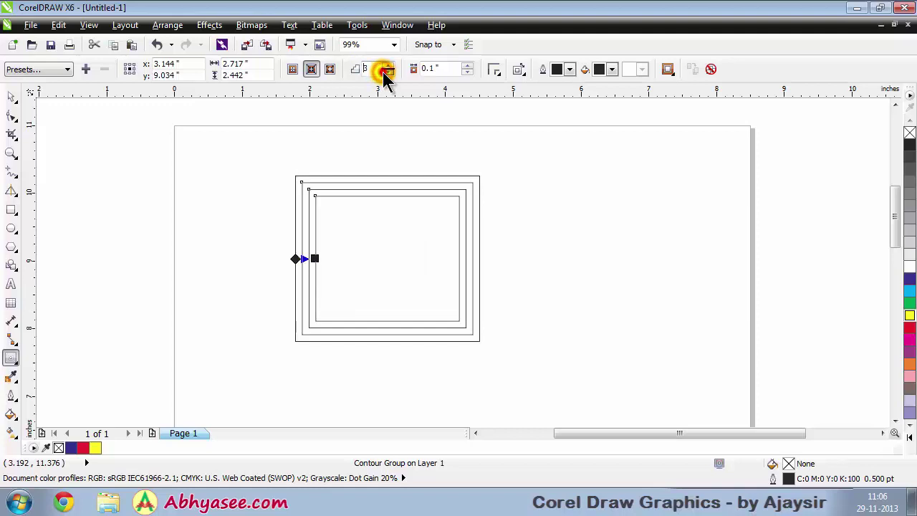
{"action": "left_click", "coordinate": [386, 72]}
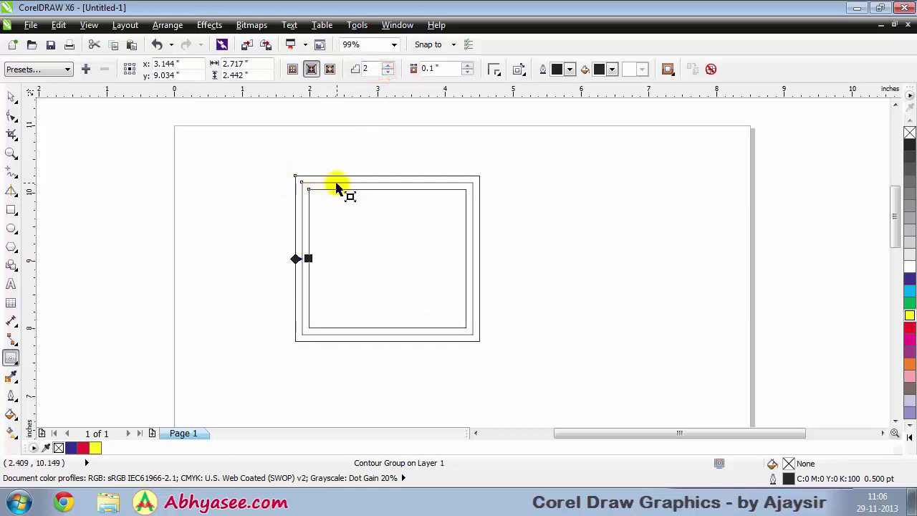
{"action": "left_click", "coordinate": [392, 65]}
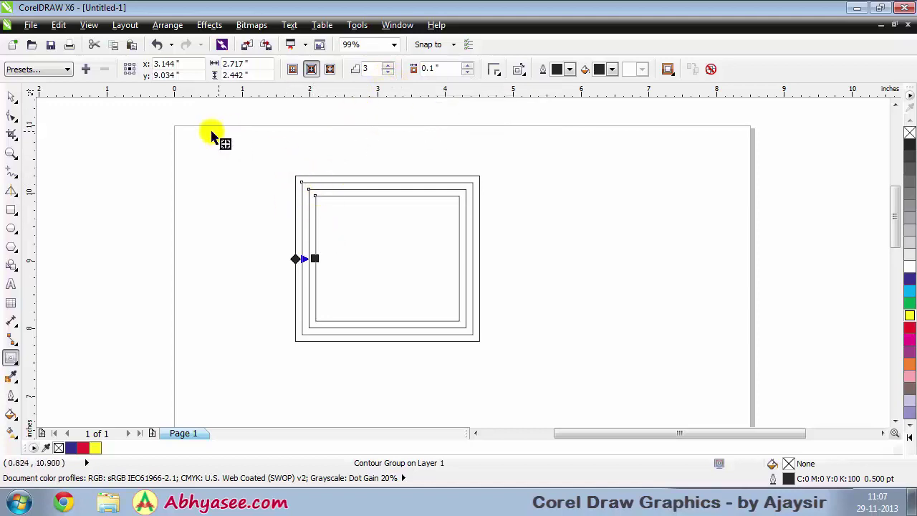
Switch the rectangle's contour direction to outside
{"action": "left_click", "coordinate": [331, 71]}
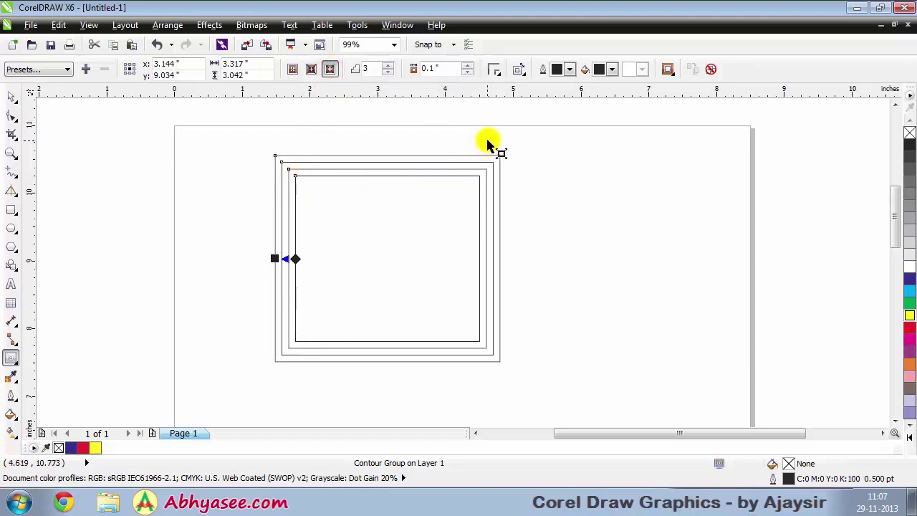
Set the rectangle's contour outline colour to red and try other contour colour progressions, ending with Linear Contour Colors
{"action": "left_click", "coordinate": [570, 69]}
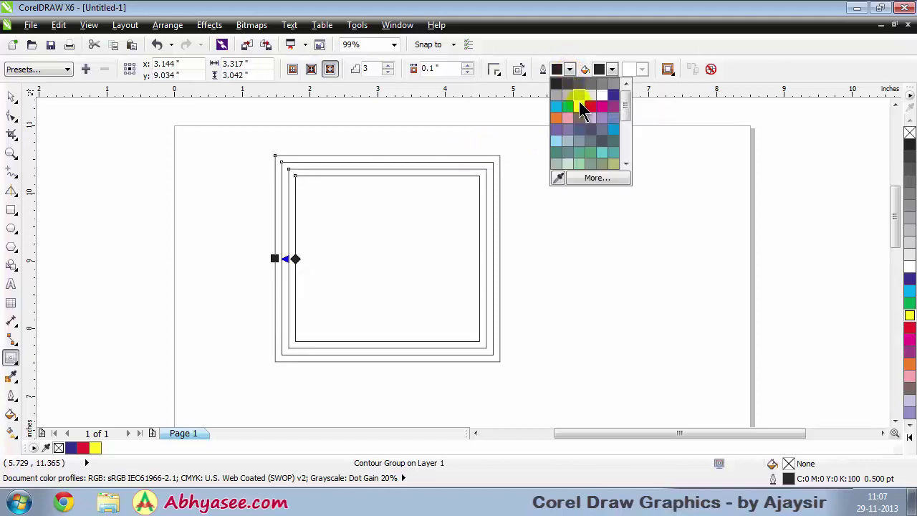
{"action": "left_click", "coordinate": [590, 108]}
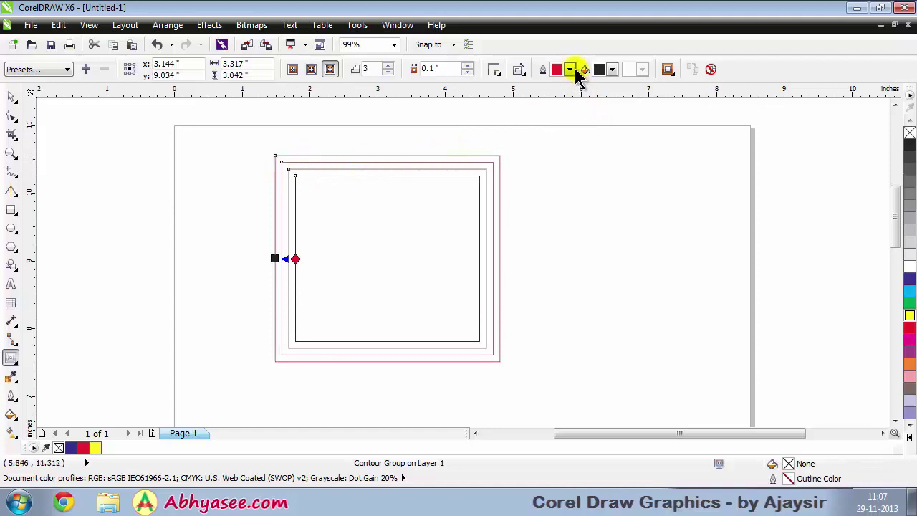
{"action": "left_click", "coordinate": [519, 70]}
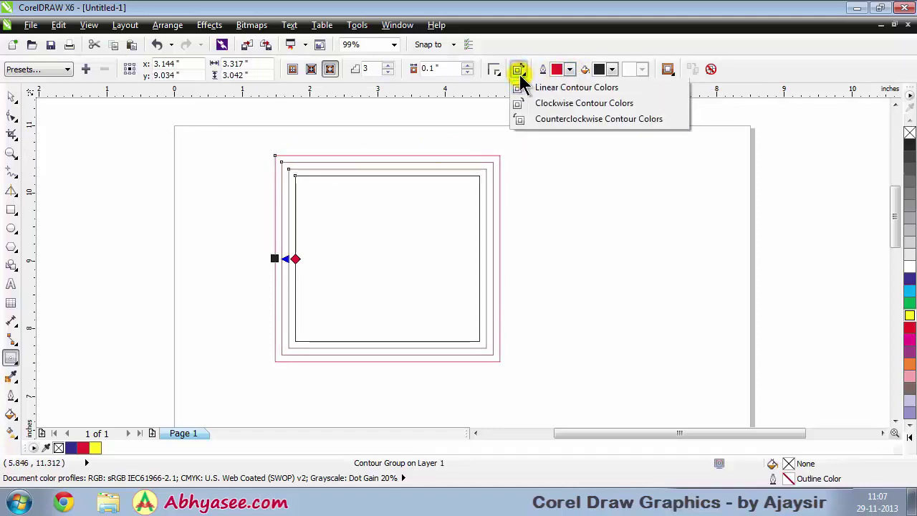
{"action": "left_click", "coordinate": [581, 89]}
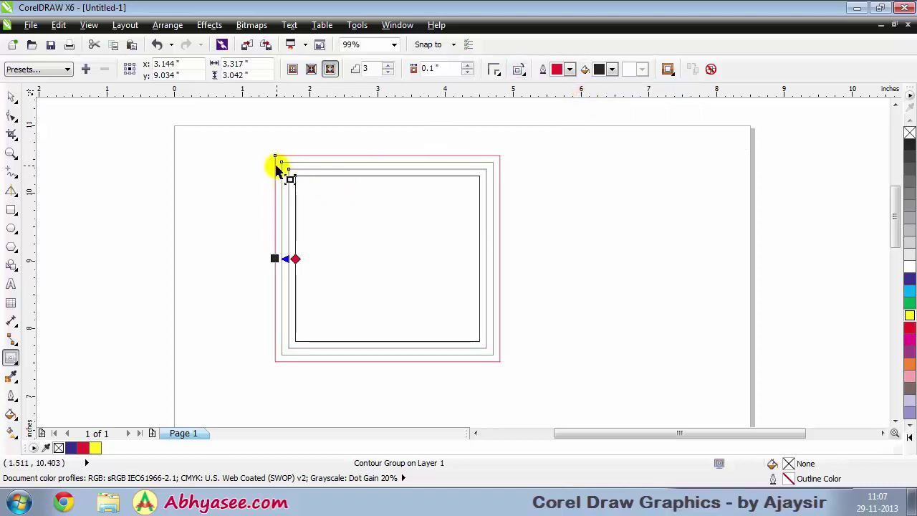
{"action": "left_click", "coordinate": [525, 77]}
{"action": "left_click", "coordinate": [545, 119]}
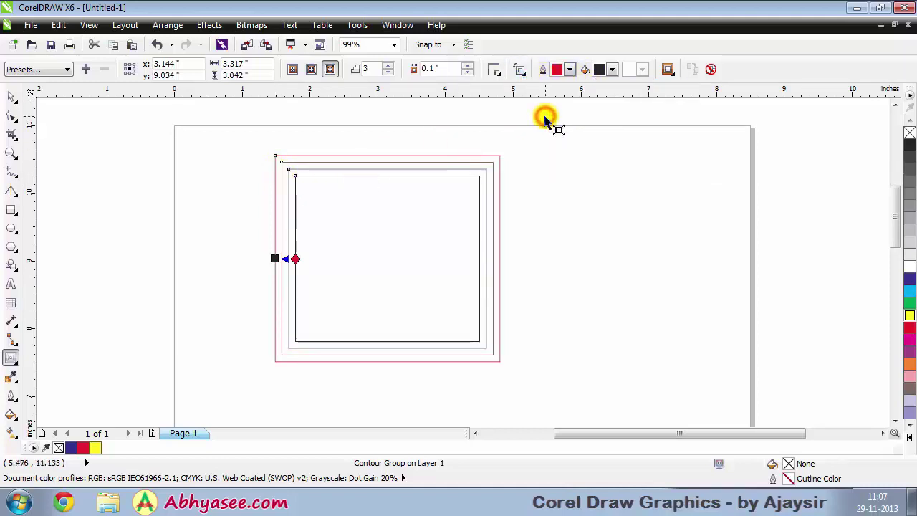
{"action": "left_click", "coordinate": [523, 72]}
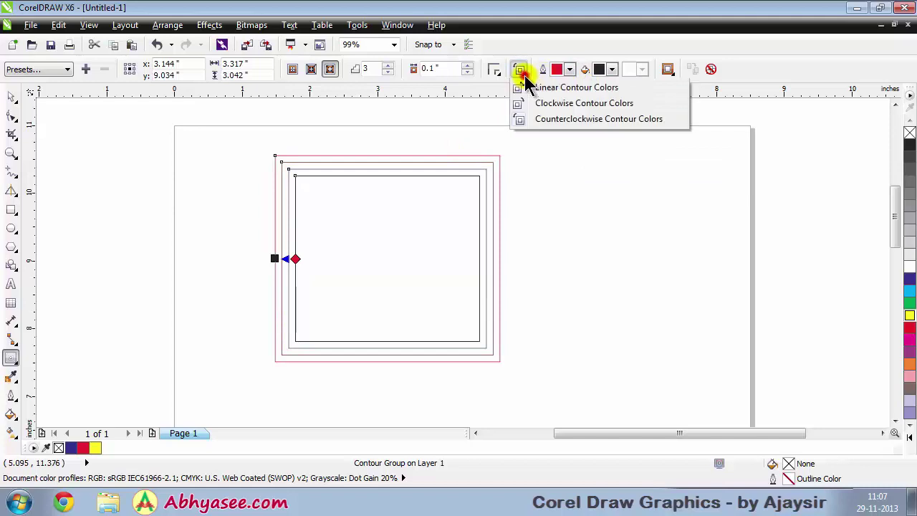
{"action": "left_click", "coordinate": [558, 92]}
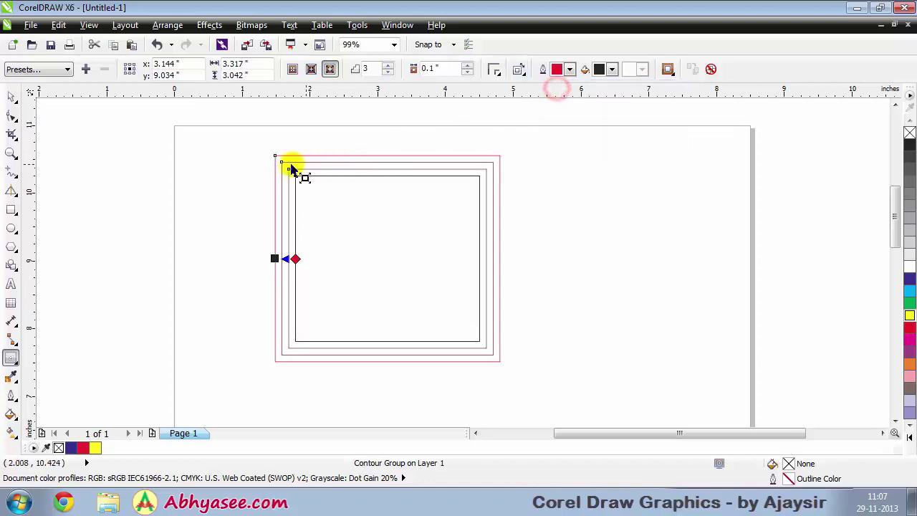
Delete the contoured rectangle and draw a heart basic shape about 2.18 by 2.29 inches in the upper part of the page
{"action": "left_click", "coordinate": [12, 99]}
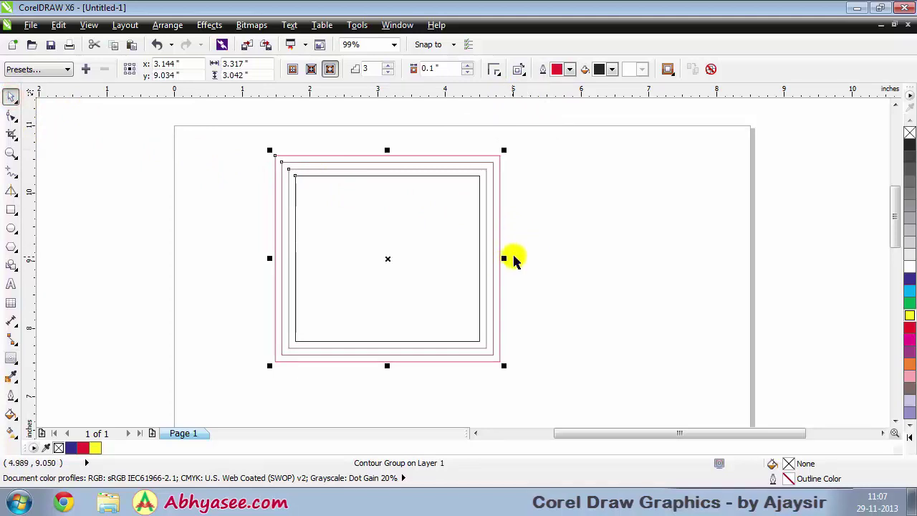
{"action": "key", "text": "Delete"}
{"action": "left_click", "coordinate": [9, 267]}
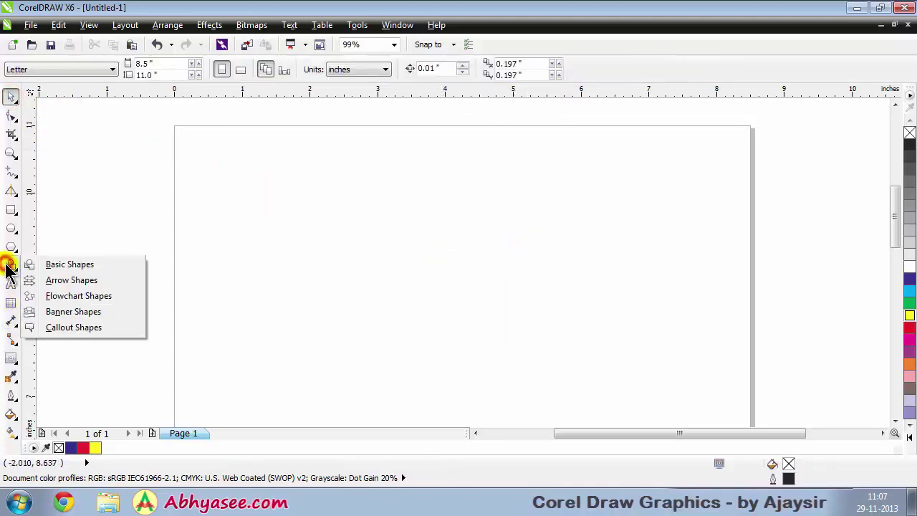
{"action": "left_click", "coordinate": [62, 264]}
{"action": "left_click", "coordinate": [356, 70]}
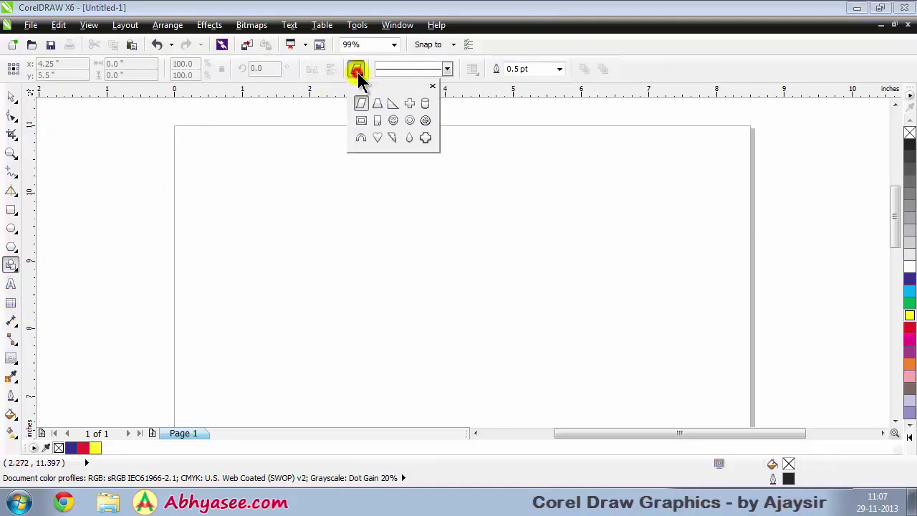
{"action": "left_click", "coordinate": [377, 137]}
{"action": "left_click_drag", "start_coordinate": [349, 185], "coordinate": [499, 343]}
{"action": "left_click", "coordinate": [10, 94]}
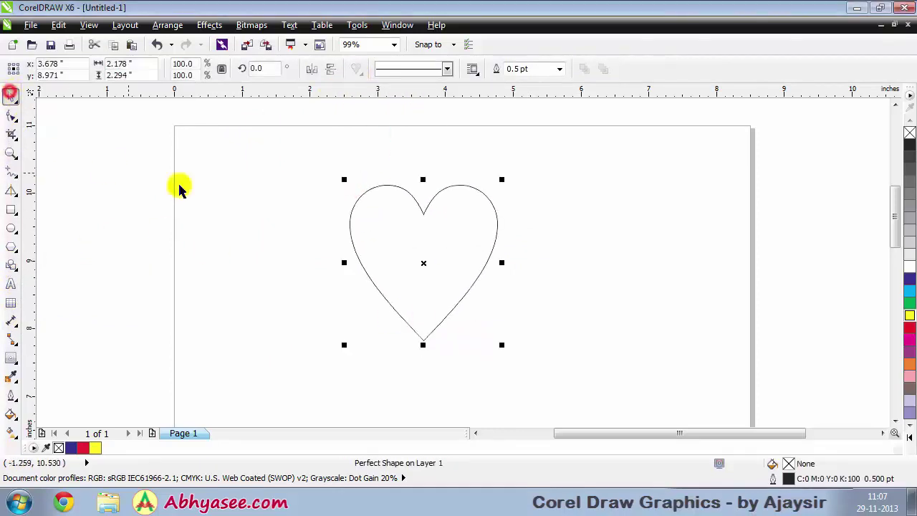
Apply an outside contour with 2 steps to the heart
{"action": "left_click", "coordinate": [10, 359]}
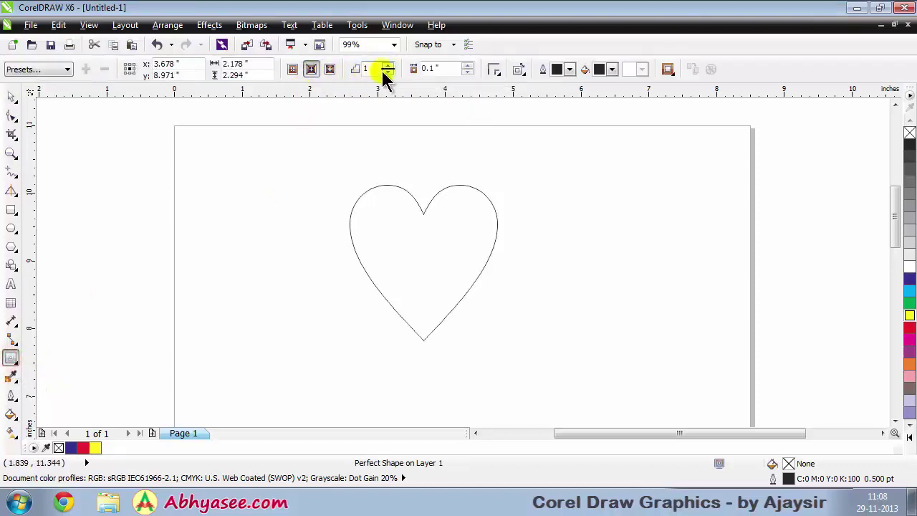
{"action": "left_click", "coordinate": [331, 68]}
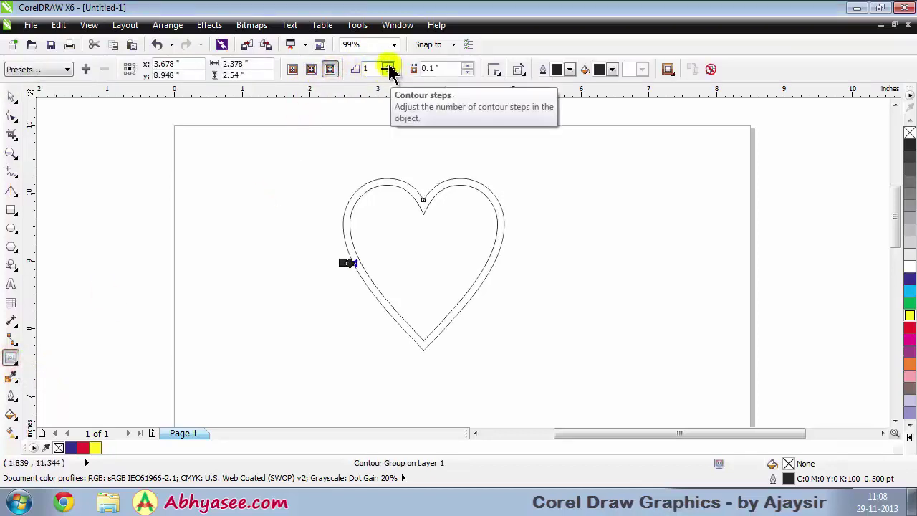
{"action": "left_click", "coordinate": [388, 65]}
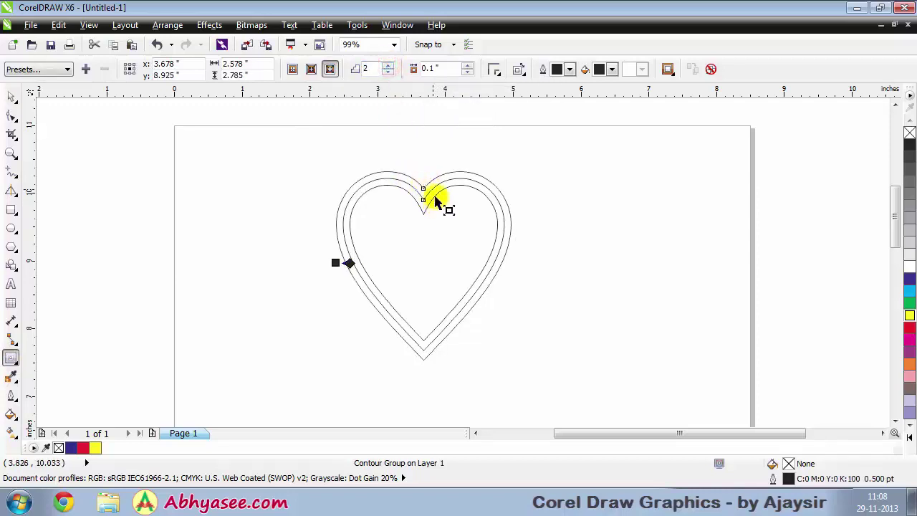
Set the heart's contour outline colour to red and its contour fill colour to light pink
{"action": "left_click", "coordinate": [572, 70]}
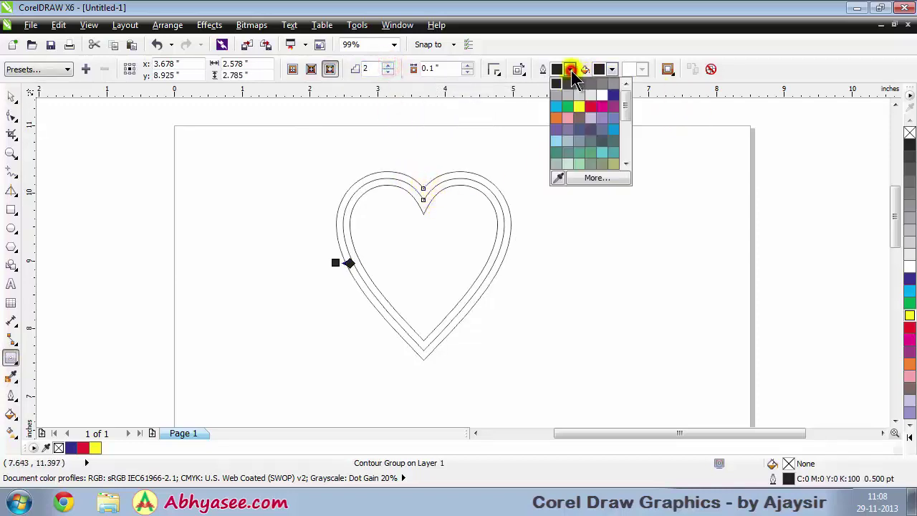
{"action": "left_click", "coordinate": [589, 107]}
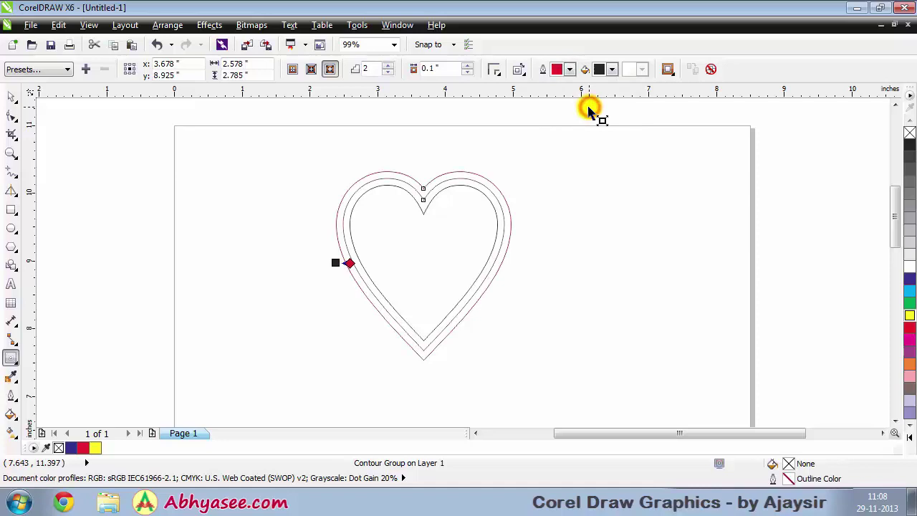
{"action": "left_click", "coordinate": [611, 69]}
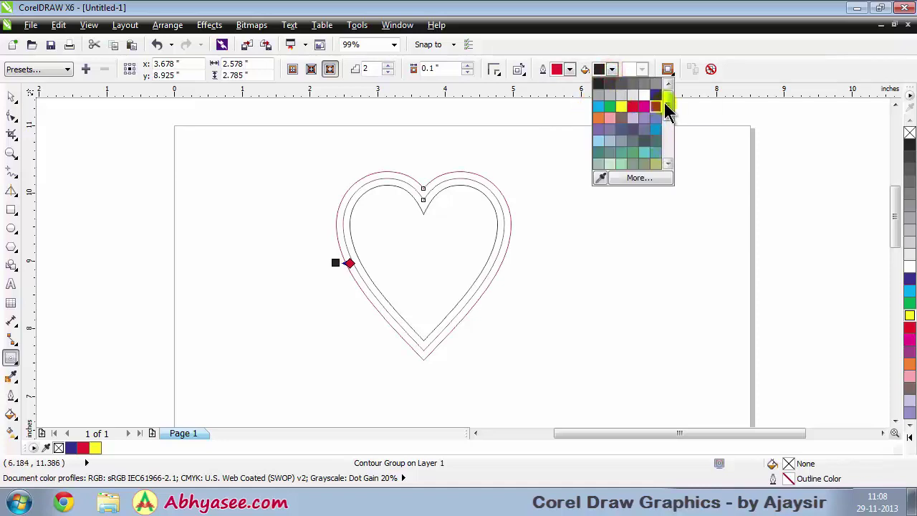
{"action": "left_click_drag", "start_coordinate": [667, 107], "coordinate": [672, 132]}
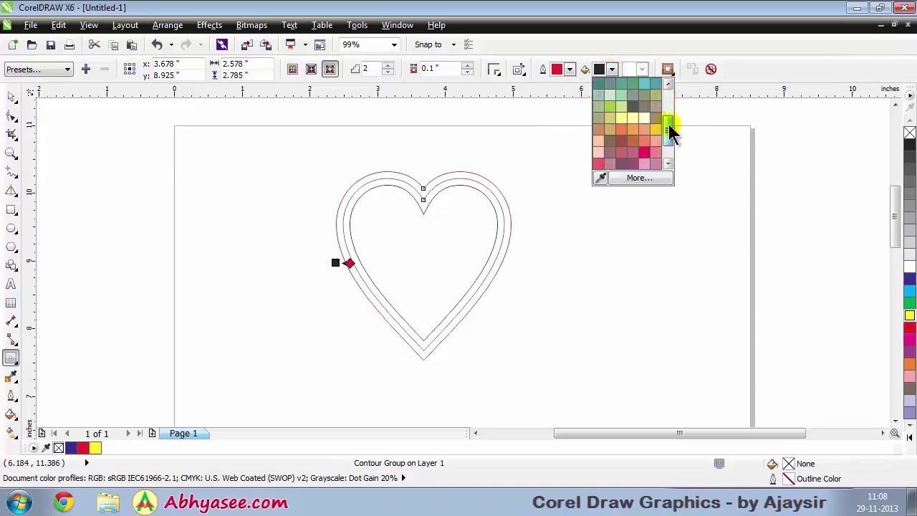
{"action": "left_click", "coordinate": [643, 168]}
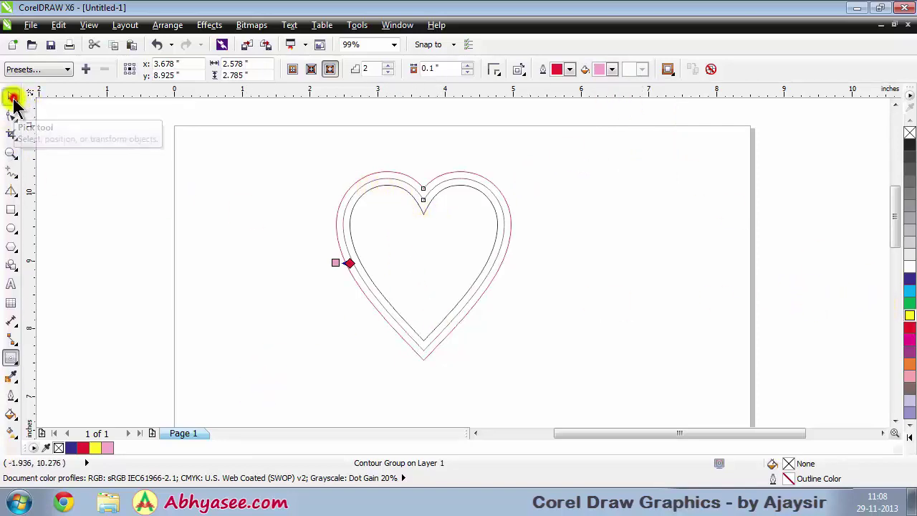
Select only the original inner heart and fill it with pink
{"action": "left_click", "coordinate": [11, 97]}
{"action": "left_click", "coordinate": [455, 250]}
{"action": "left_click", "coordinate": [602, 212]}
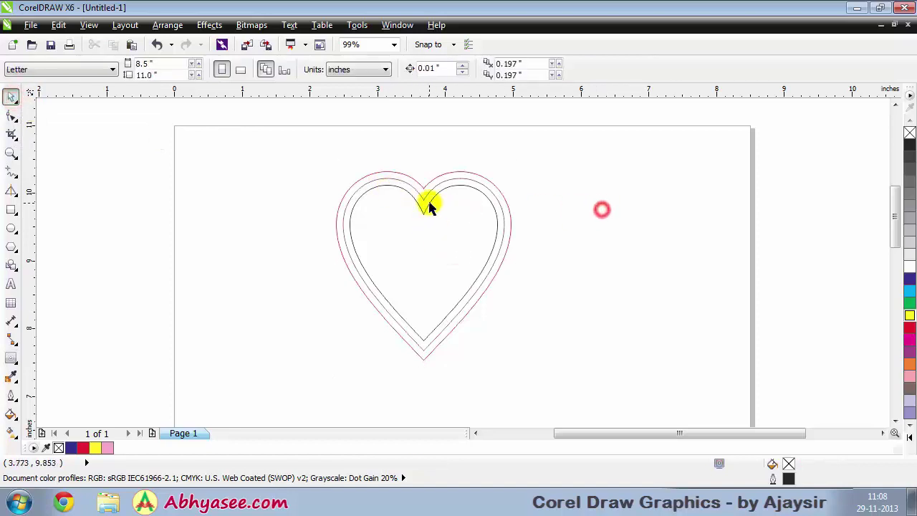
{"action": "left_click", "coordinate": [429, 202]}
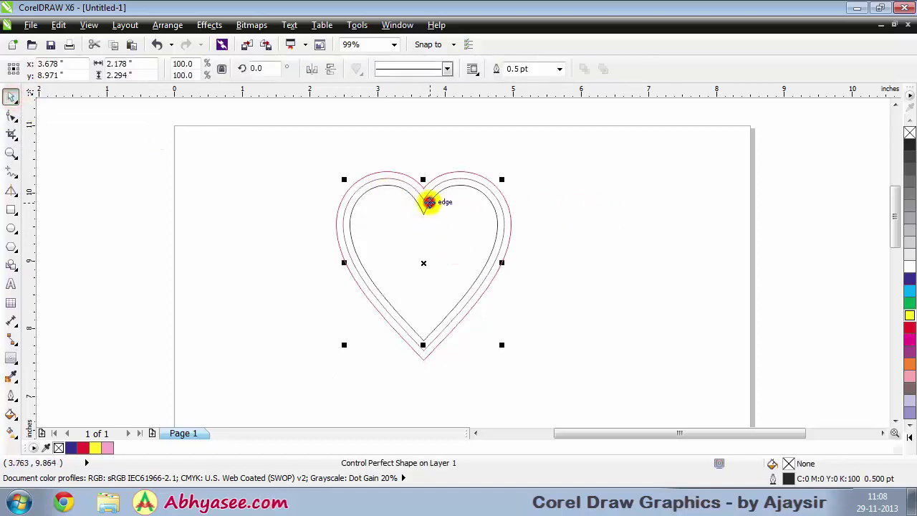
{"action": "left_click", "coordinate": [910, 384]}
{"action": "left_click", "coordinate": [631, 284]}
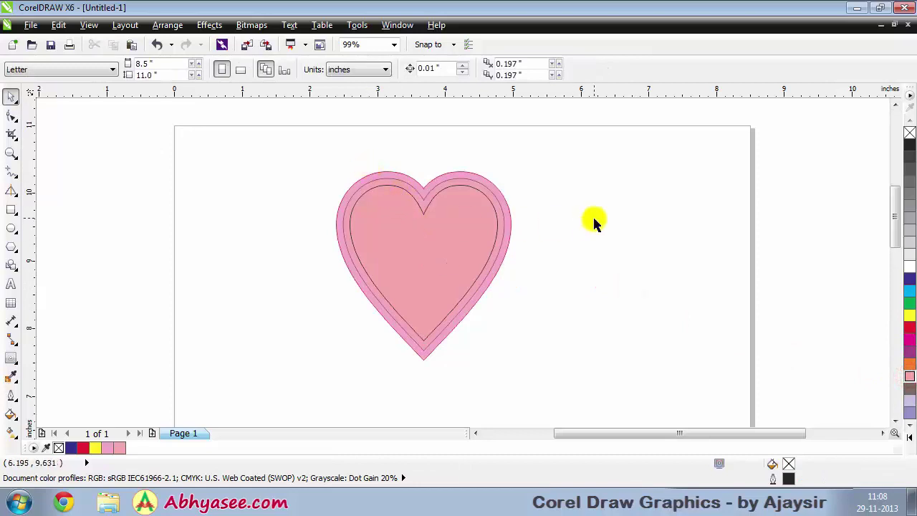
Delete the heart together with its contour
{"action": "left_click", "coordinate": [420, 204]}
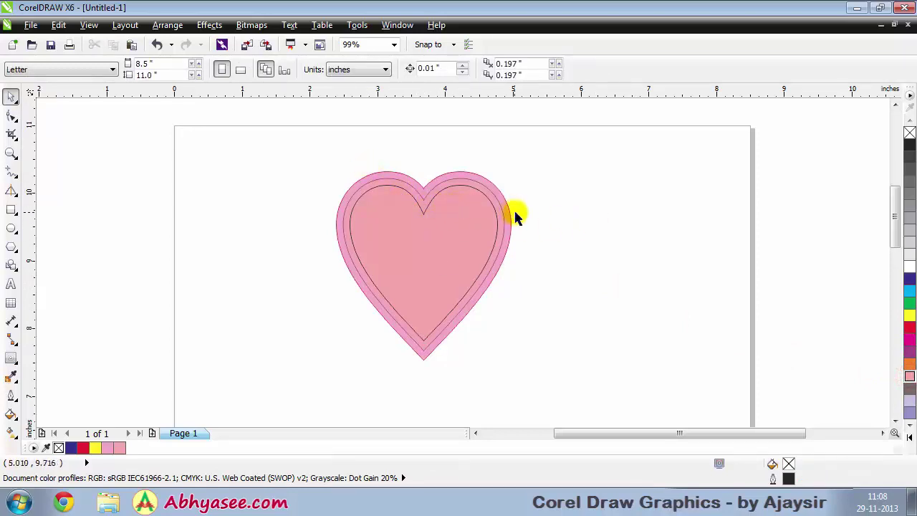
{"action": "left_click", "coordinate": [485, 193]}
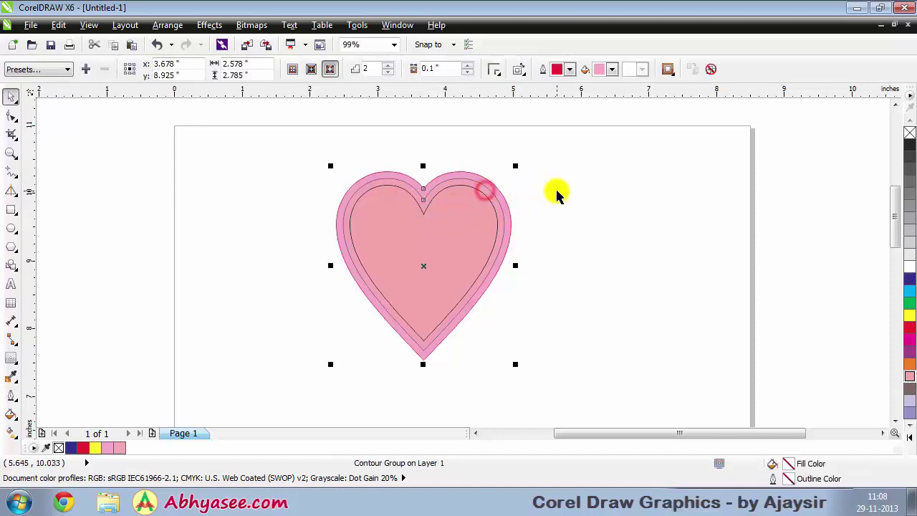
{"action": "key", "text": "Delete"}
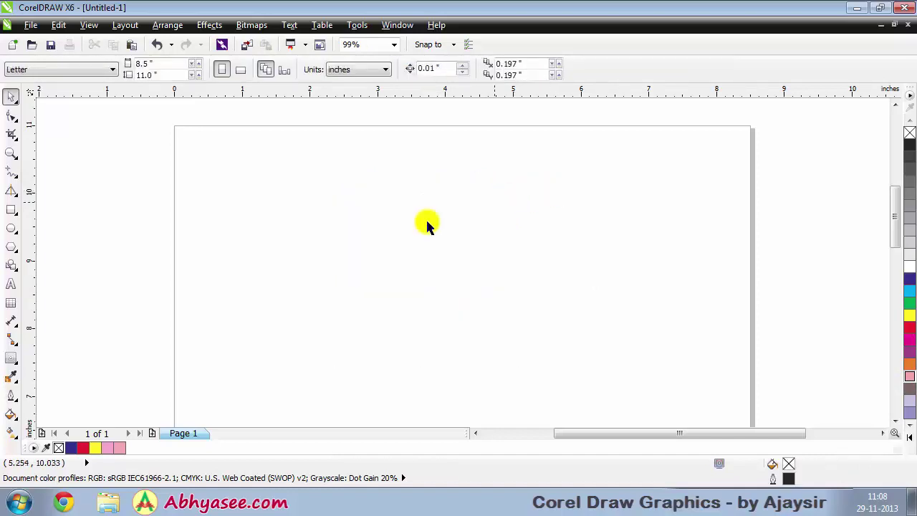
Add a first name in capitals as artistic text in Arial and enlarge it to about 90 pt
{"action": "left_click", "coordinate": [11, 284]}
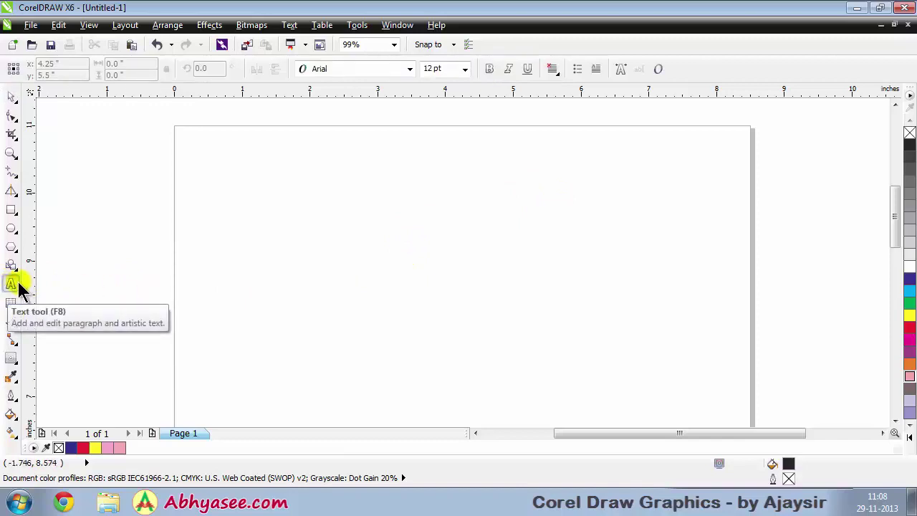
{"action": "left_click", "coordinate": [327, 262]}
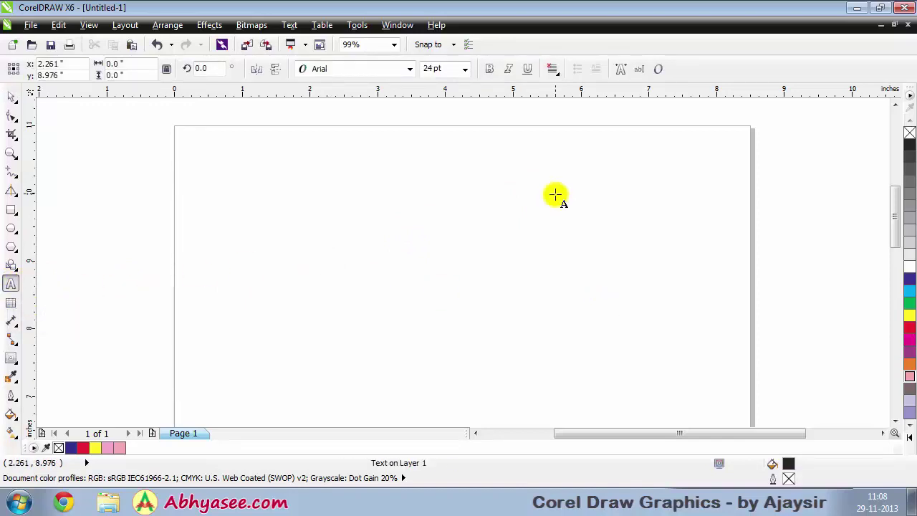
{"action": "type", "text": "AJAY"}
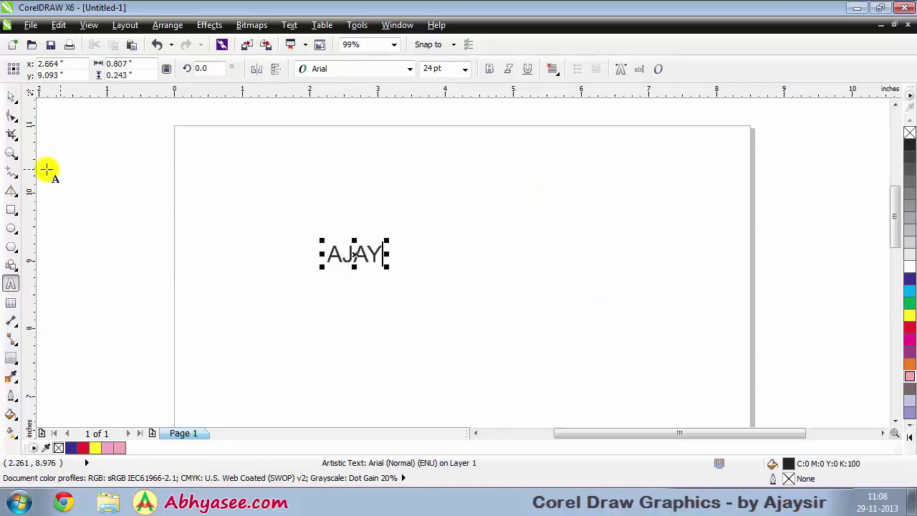
{"action": "left_click", "coordinate": [11, 95]}
{"action": "left_click_drag", "start_coordinate": [385, 268], "coordinate": [537, 340]}
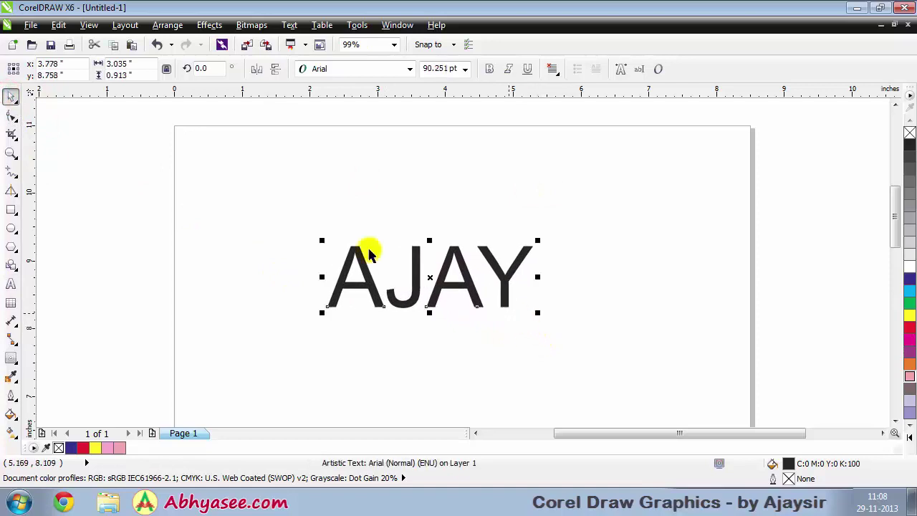
Apply an outside contour with 2 steps to the name text
{"action": "left_click", "coordinate": [11, 95]}
{"action": "left_click", "coordinate": [315, 204]}
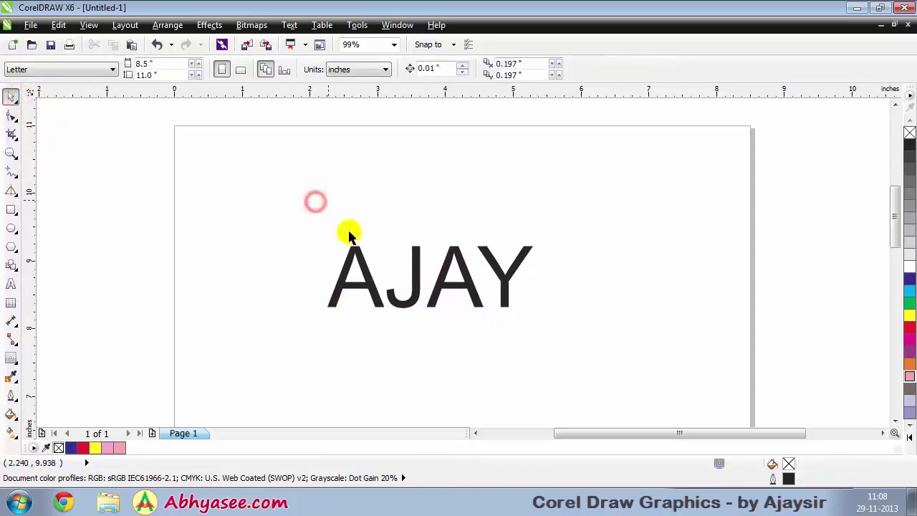
{"action": "left_click", "coordinate": [363, 267]}
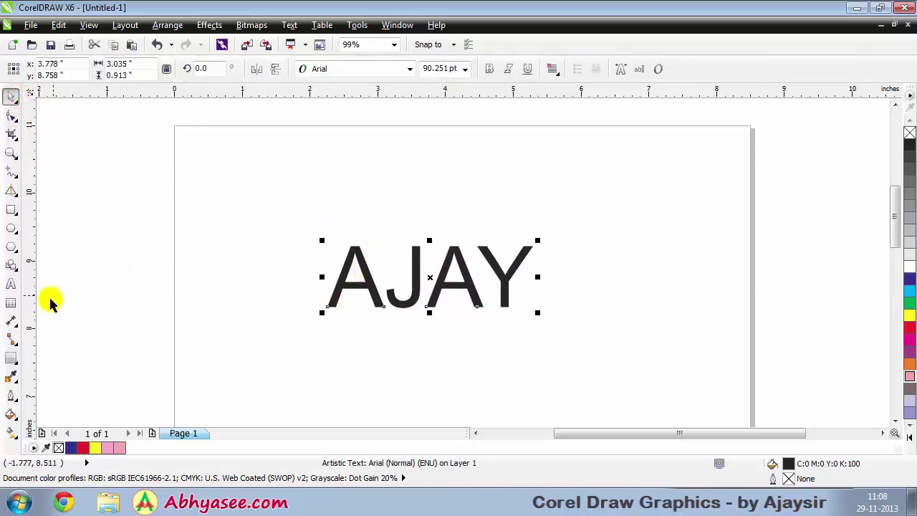
{"action": "left_click", "coordinate": [10, 356]}
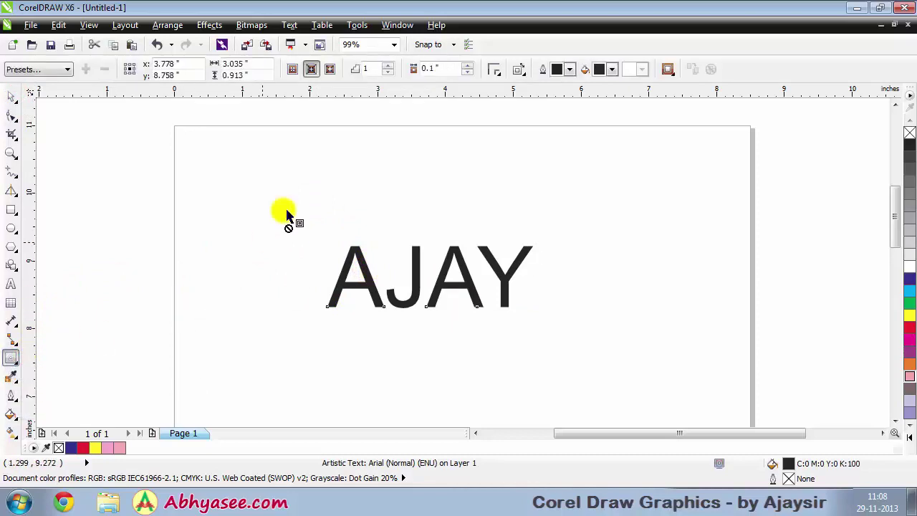
{"action": "left_click", "coordinate": [329, 70]}
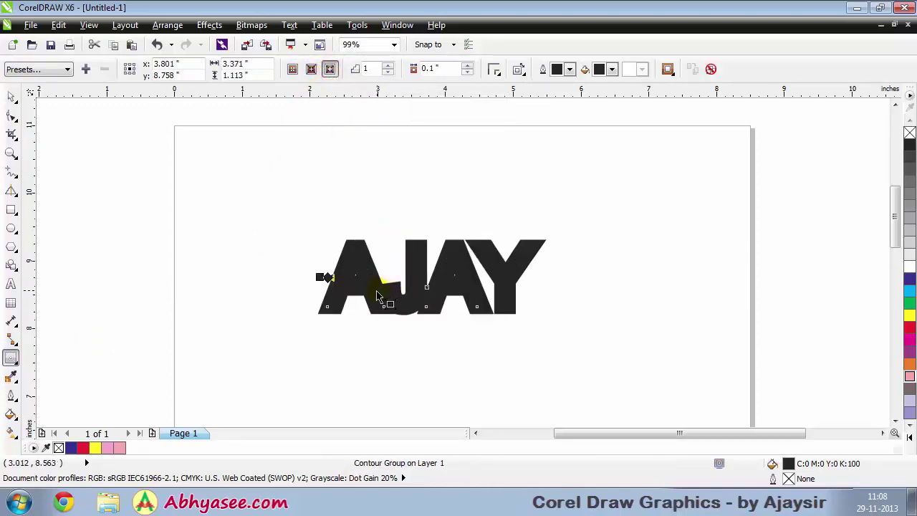
{"action": "left_click", "coordinate": [388, 65]}
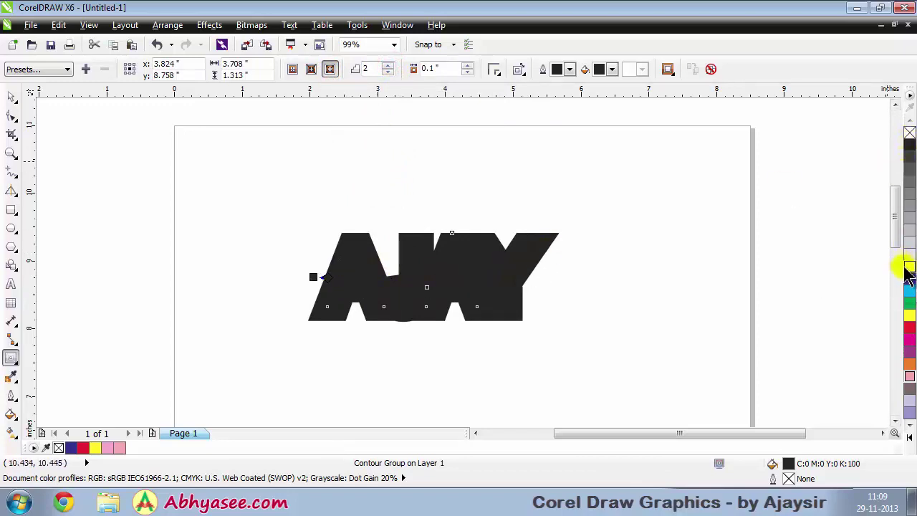
Set the name text's contour outline colour to red and give the text itself a yellow outline
{"action": "left_click", "coordinate": [570, 69]}
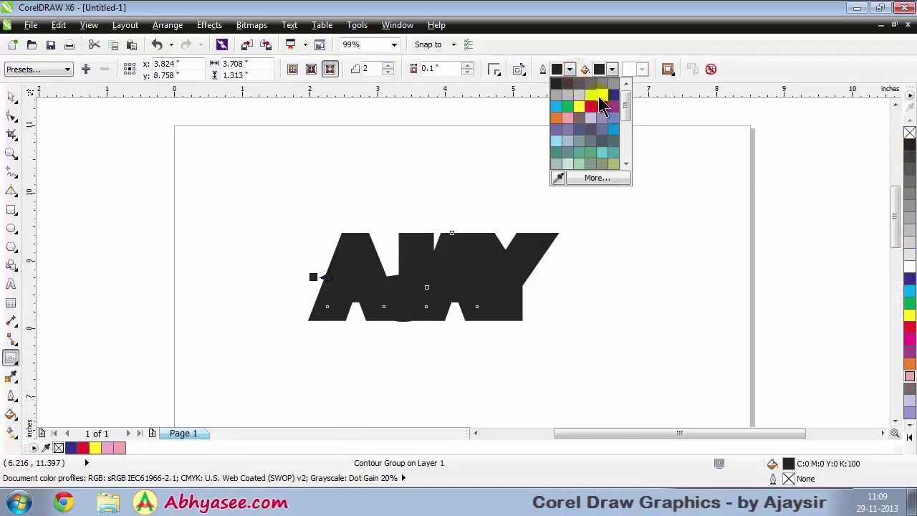
{"action": "left_click", "coordinate": [587, 108]}
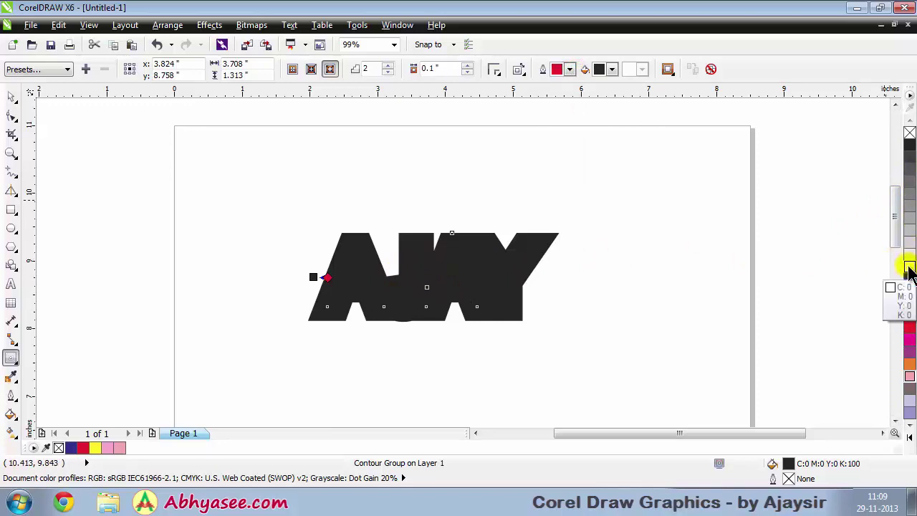
{"action": "right_click", "coordinate": [907, 266]}
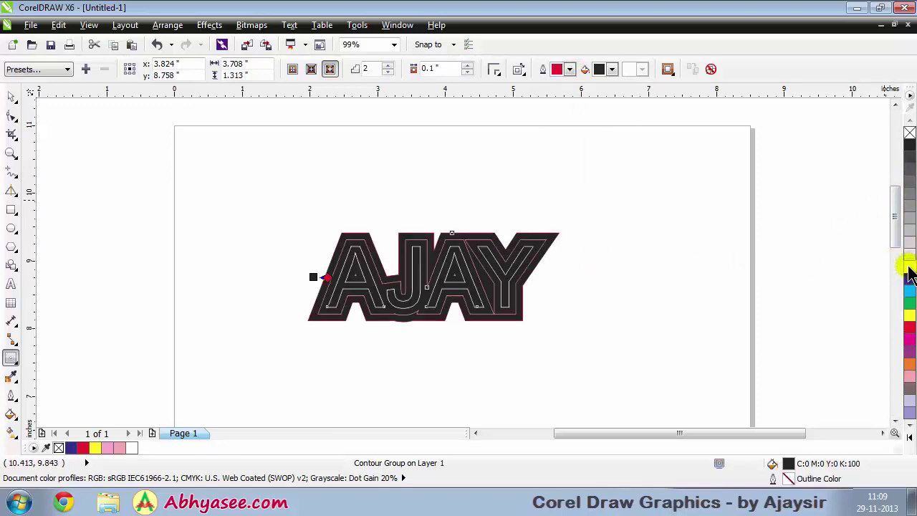
{"action": "left_click_drag", "start_coordinate": [908, 272], "coordinate": [456, 312]}
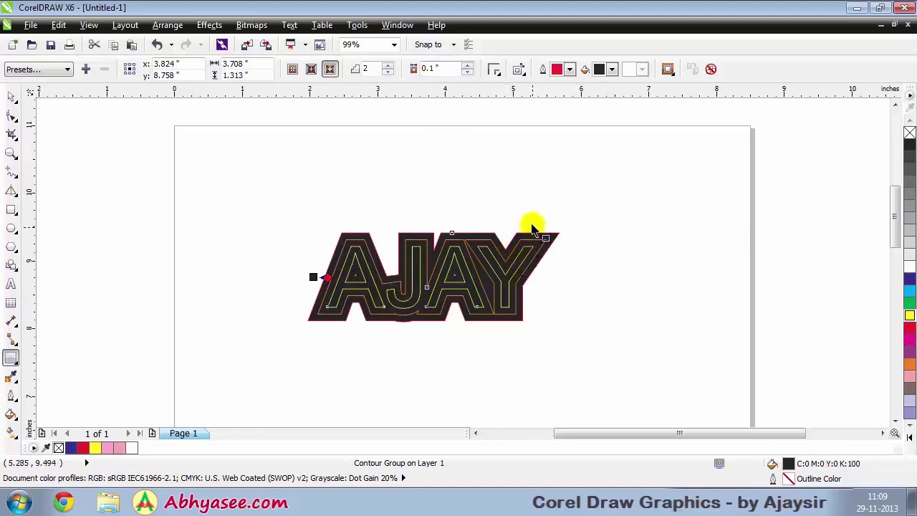
Reduce the contour offset of the name text to 0.06 inch
{"action": "left_click", "coordinate": [466, 72]}
{"action": "left_click", "coordinate": [466, 73]}
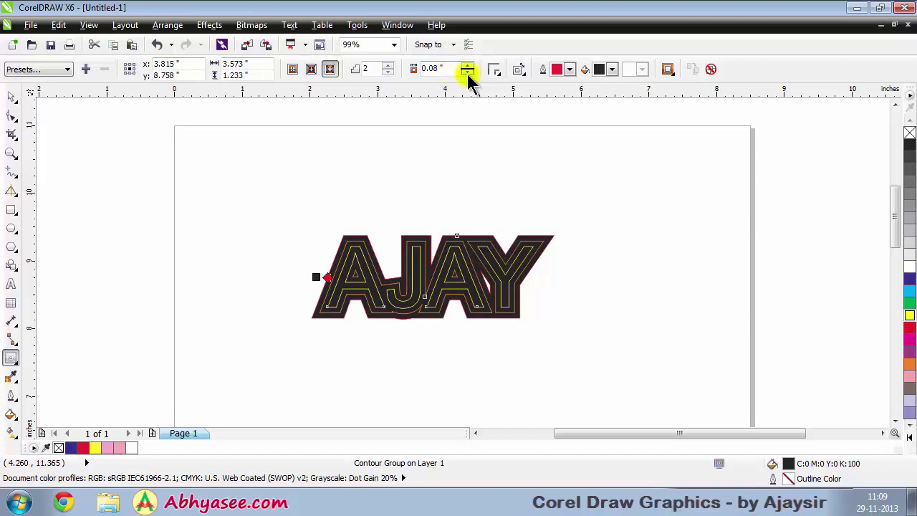
{"action": "left_click", "coordinate": [466, 72]}
{"action": "left_click", "coordinate": [465, 72]}
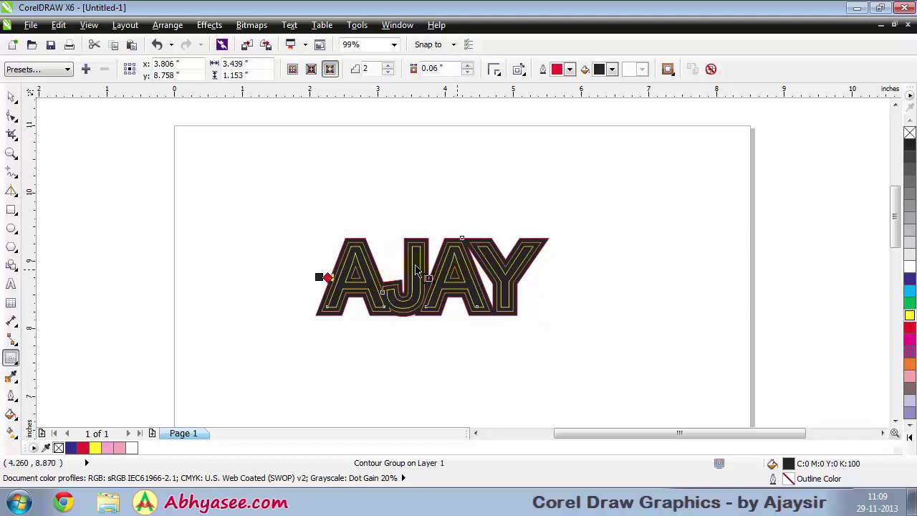
Widen the letter spacing of the contoured text until the contours of neighbouring letters stand apart
{"action": "left_click", "coordinate": [12, 115]}
{"action": "left_click_drag", "start_coordinate": [538, 313], "coordinate": [594, 313]}
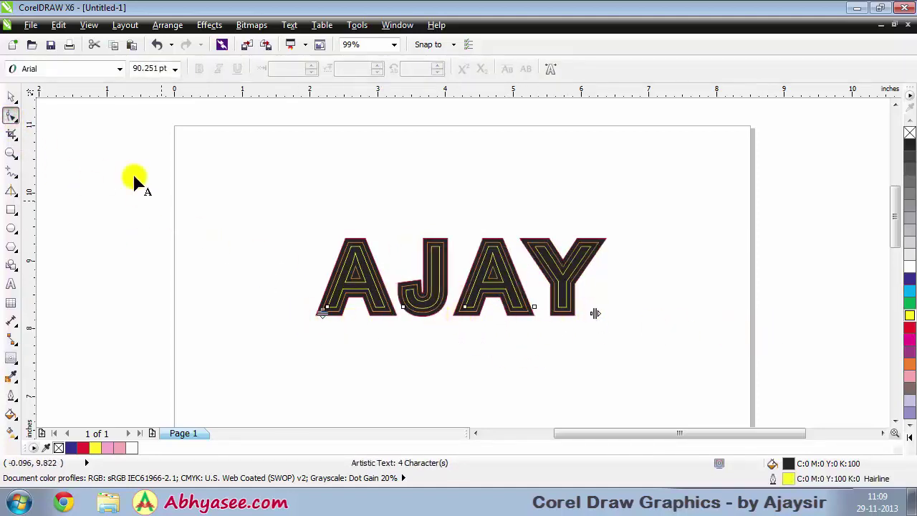
{"action": "left_click", "coordinate": [12, 96]}
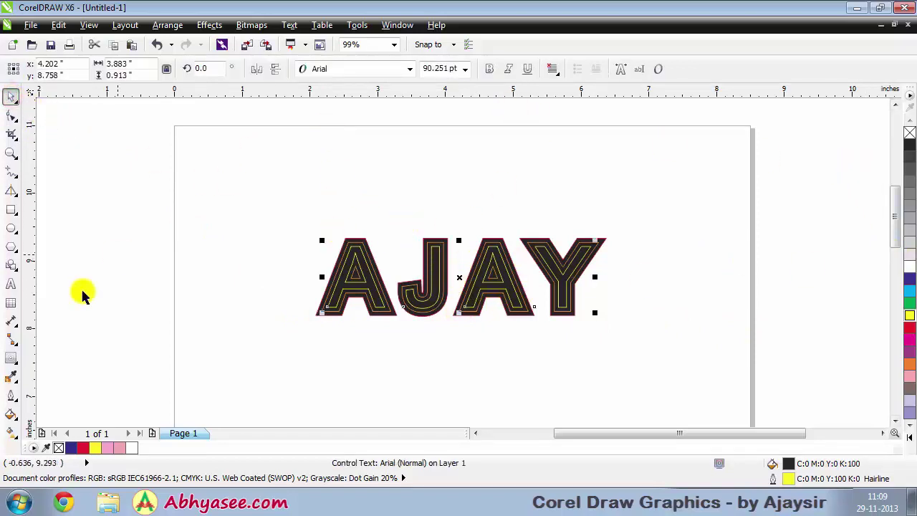
Change the contour's fill colour to light yellow-green and its outline colour to magenta
{"action": "left_click", "coordinate": [10, 358]}
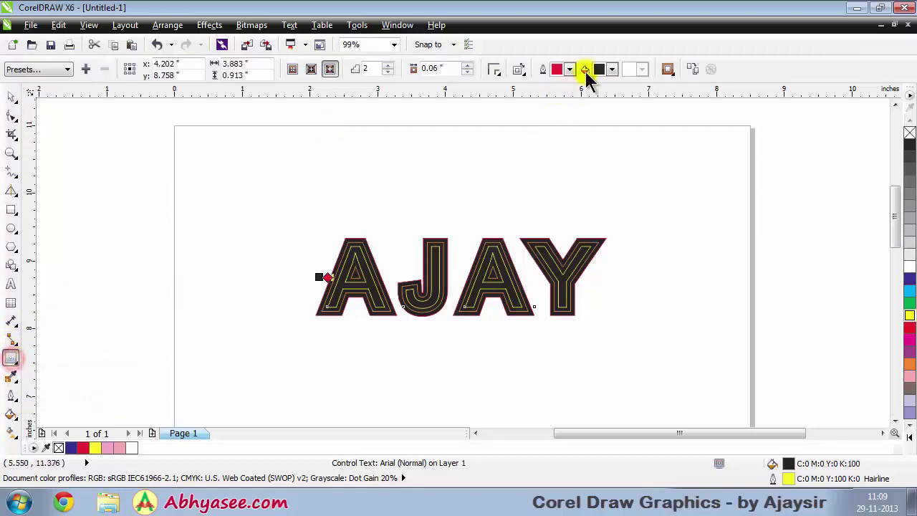
{"action": "left_click", "coordinate": [612, 68]}
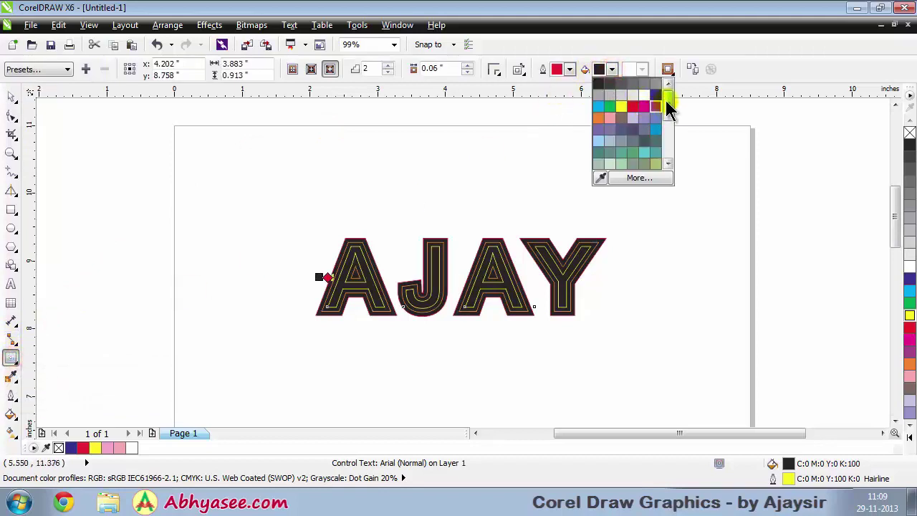
{"action": "left_click_drag", "start_coordinate": [668, 107], "coordinate": [671, 123]}
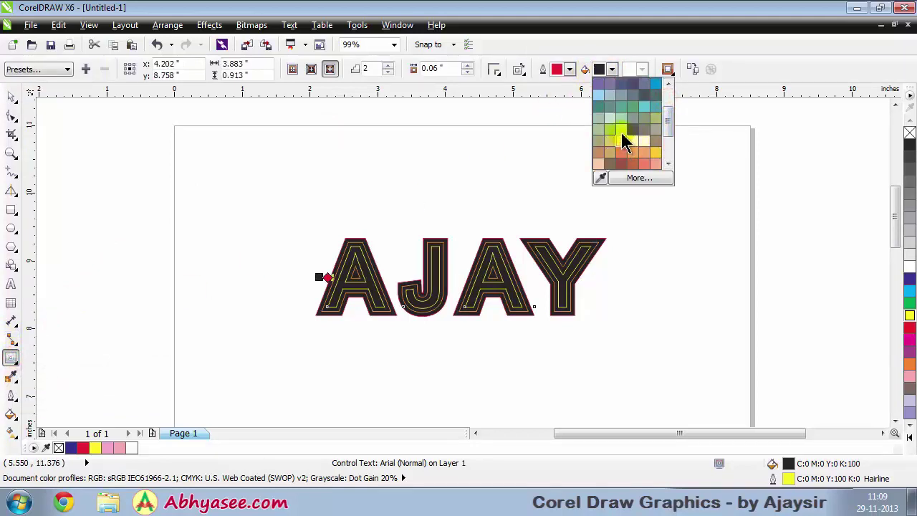
{"action": "left_click", "coordinate": [621, 129]}
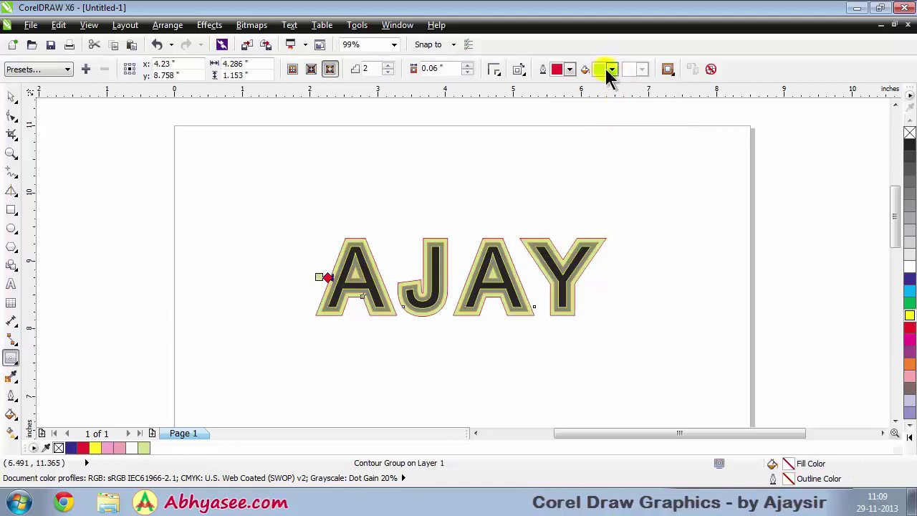
{"action": "left_click", "coordinate": [570, 69]}
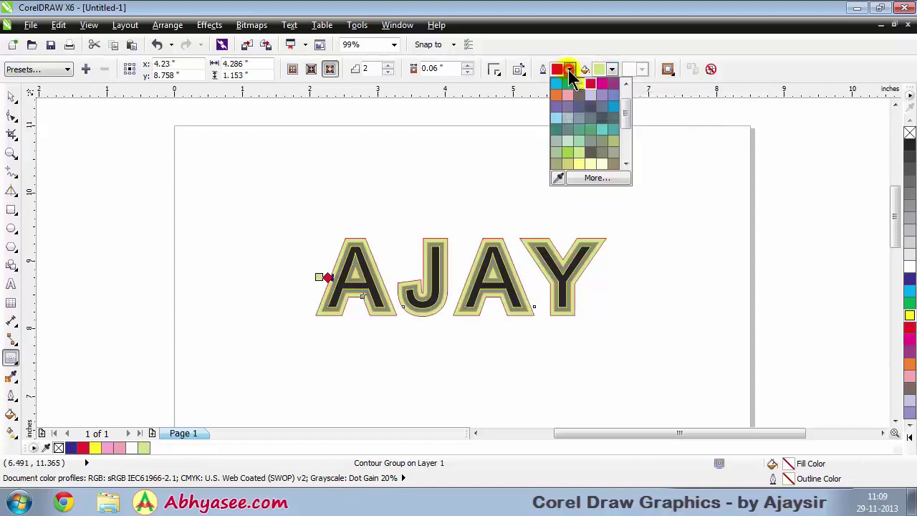
{"action": "left_click", "coordinate": [603, 84]}
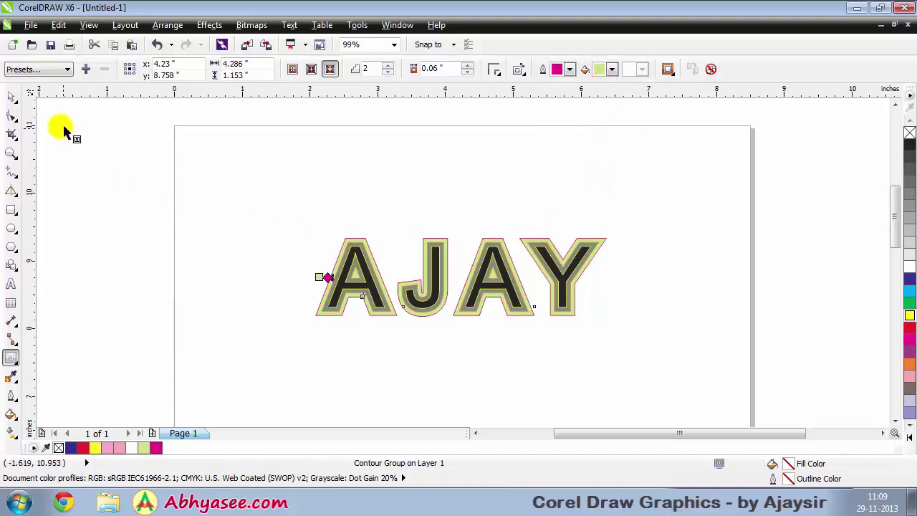
Delete the name text together with its contour
{"action": "left_click", "coordinate": [11, 96]}
{"action": "left_click", "coordinate": [303, 196]}
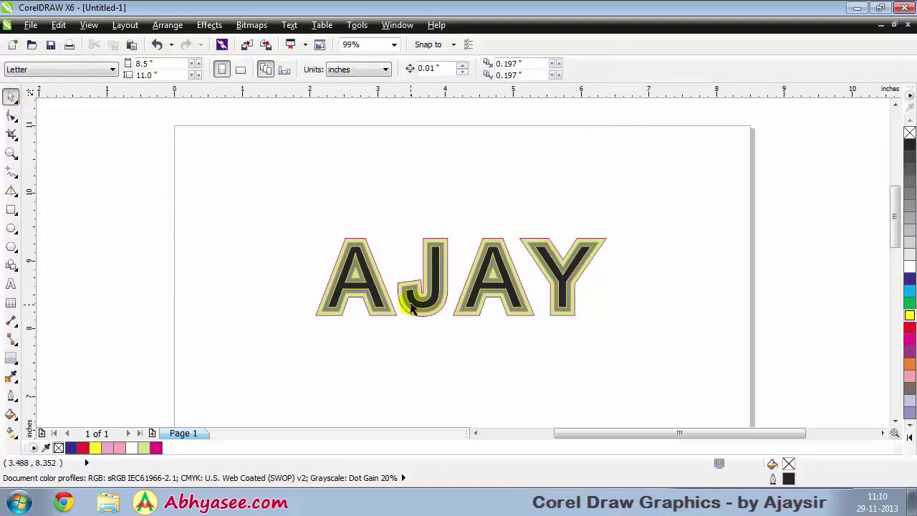
{"action": "left_click", "coordinate": [440, 303]}
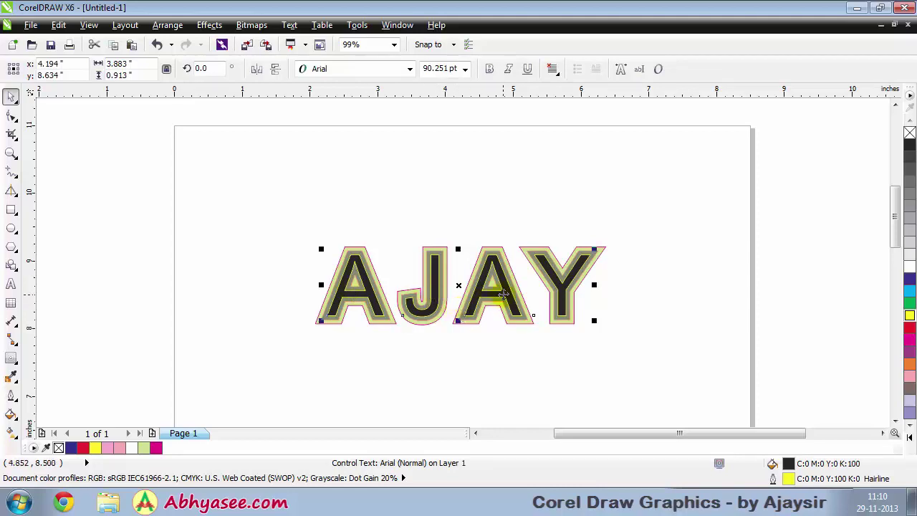
{"action": "key", "text": "Delete"}
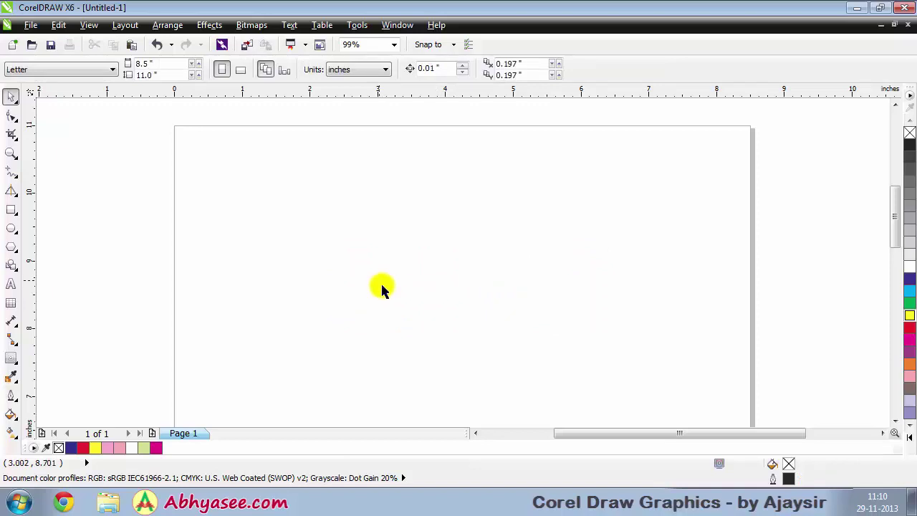
Draw a rectangle about 1.8 inches wide and 1.64 inches high in the upper-left part of the page
{"action": "left_click", "coordinate": [10, 209]}
{"action": "left_click_drag", "start_coordinate": [289, 192], "coordinate": [410, 303]}
{"action": "left_click", "coordinate": [11, 95]}
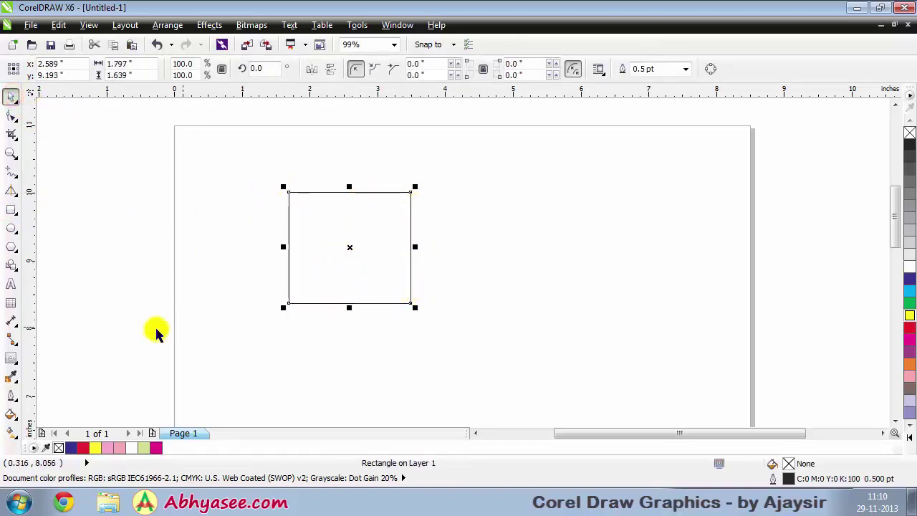
Try the Distort tool's Push Corners preset on the rectangle and shift the distorted shape, undoing both changes
{"action": "left_click", "coordinate": [13, 359]}
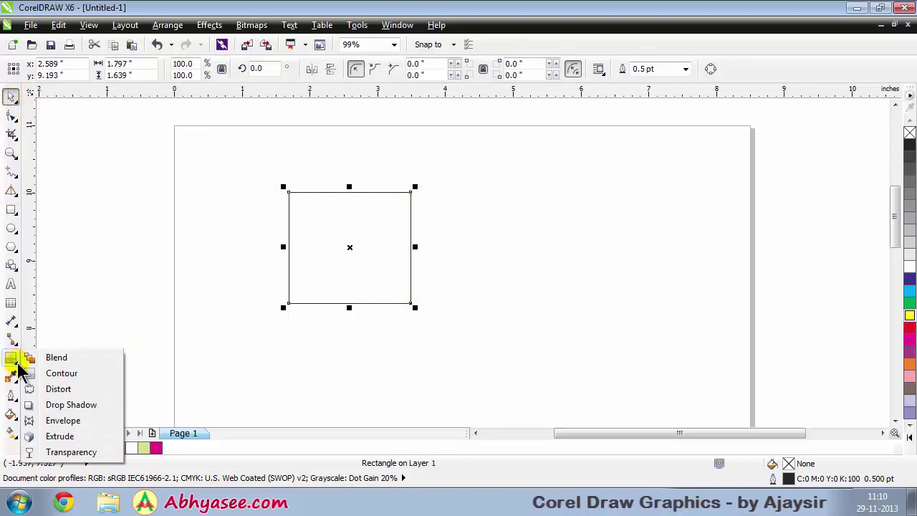
{"action": "left_click", "coordinate": [60, 394]}
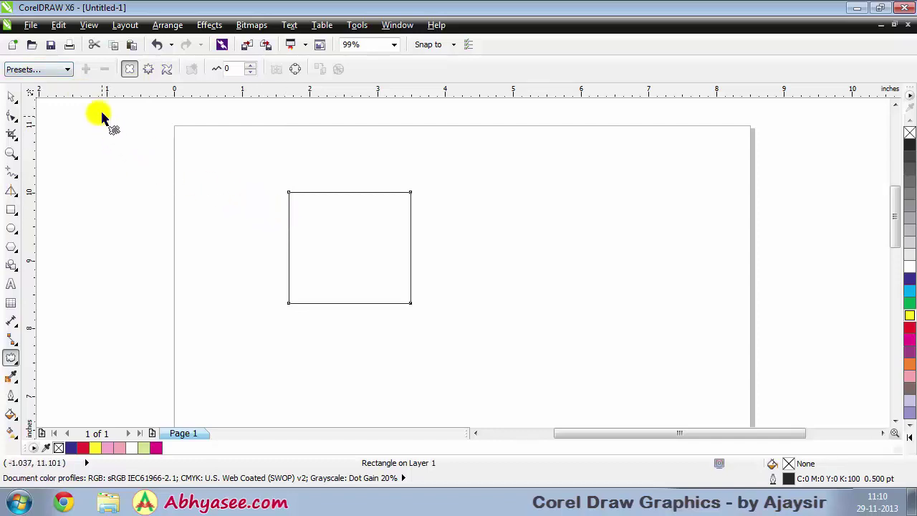
{"action": "left_click", "coordinate": [66, 69]}
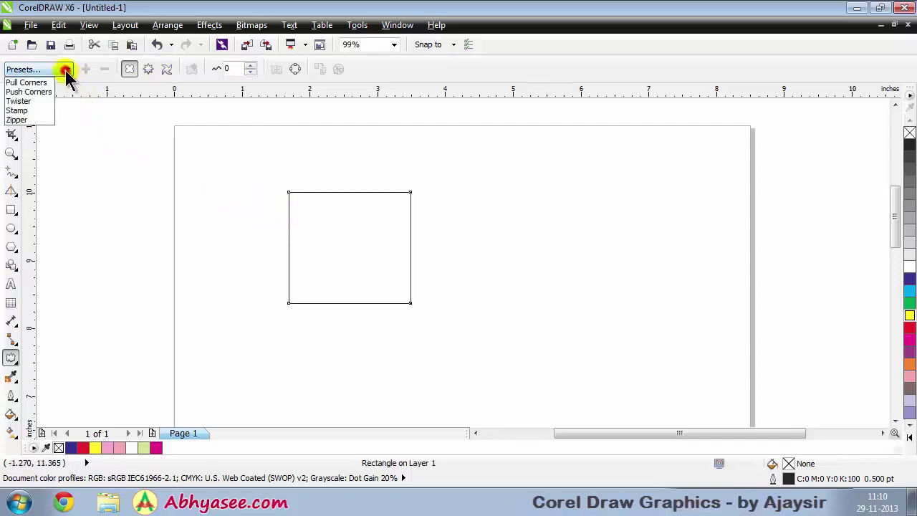
{"action": "left_click", "coordinate": [33, 90]}
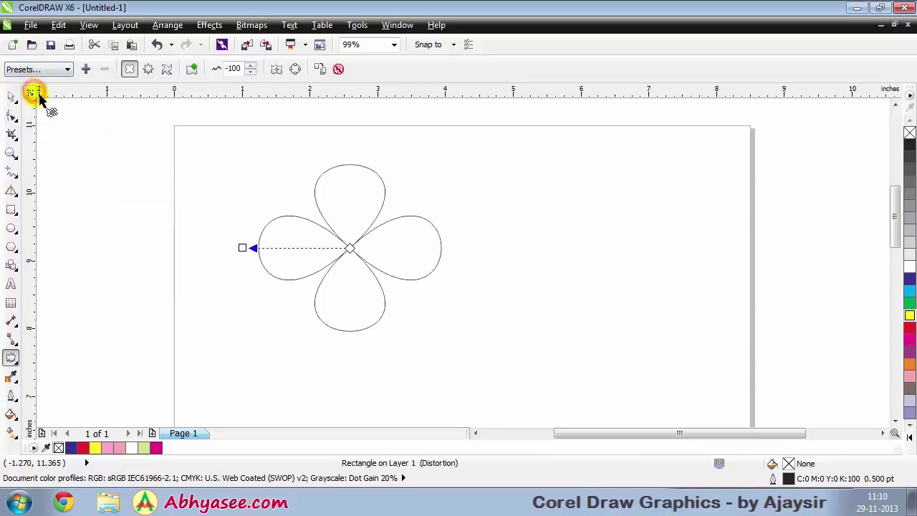
{"action": "left_click", "coordinate": [10, 96]}
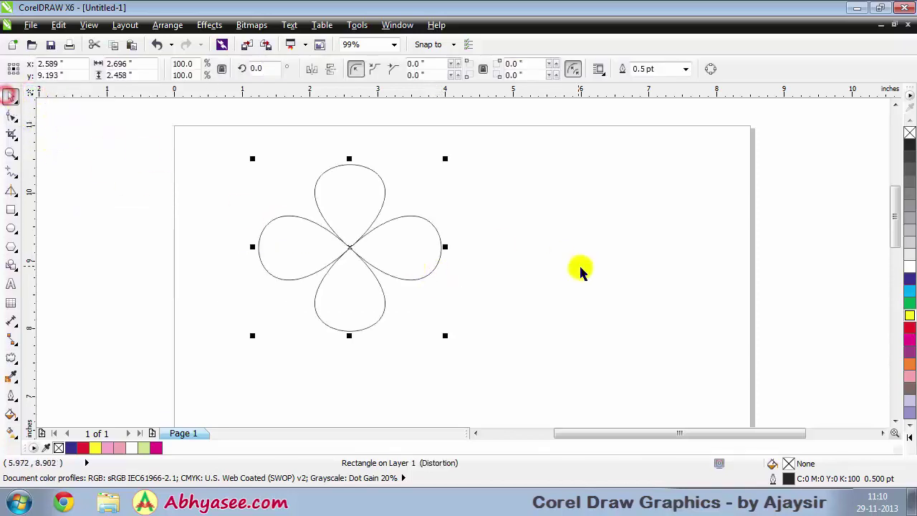
{"action": "left_click", "coordinate": [578, 266]}
{"action": "left_click_drag", "start_coordinate": [416, 281], "coordinate": [465, 272]}
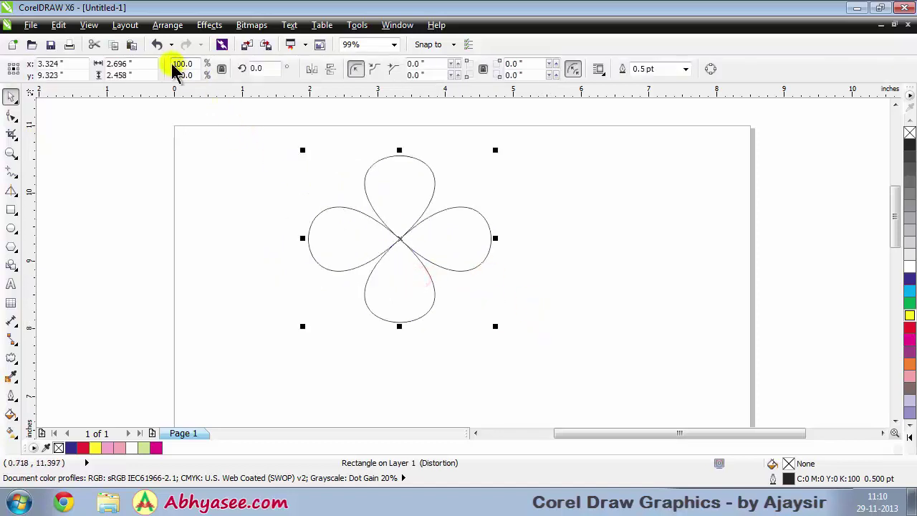
{"action": "left_click", "coordinate": [155, 45]}
{"action": "left_click", "coordinate": [156, 45]}
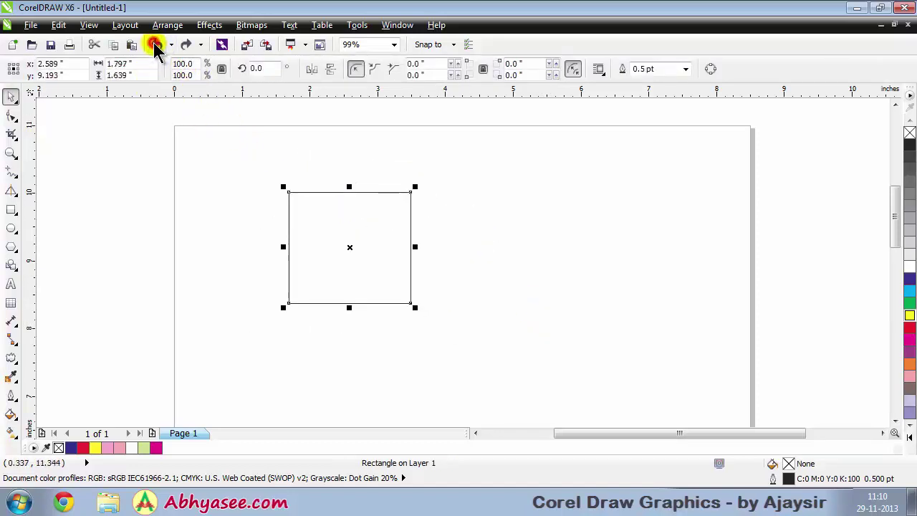
Try the Stamp distortion preset on the rectangle and undo it
{"action": "left_click", "coordinate": [10, 357]}
{"action": "left_click", "coordinate": [66, 69]}
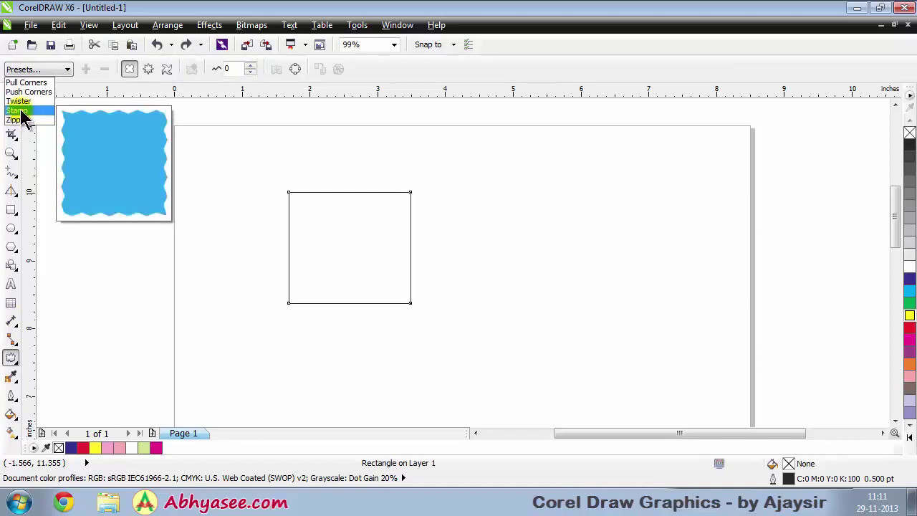
{"action": "left_click", "coordinate": [20, 111]}
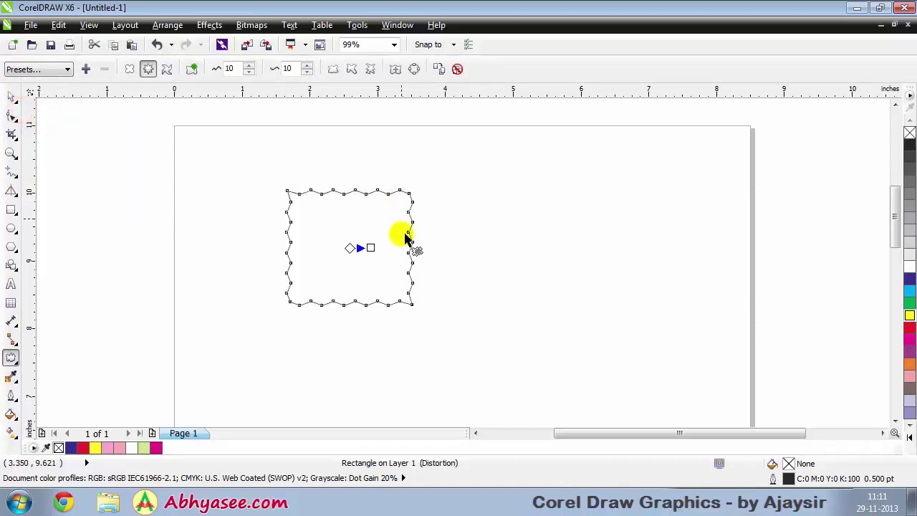
{"action": "left_click", "coordinate": [156, 45]}
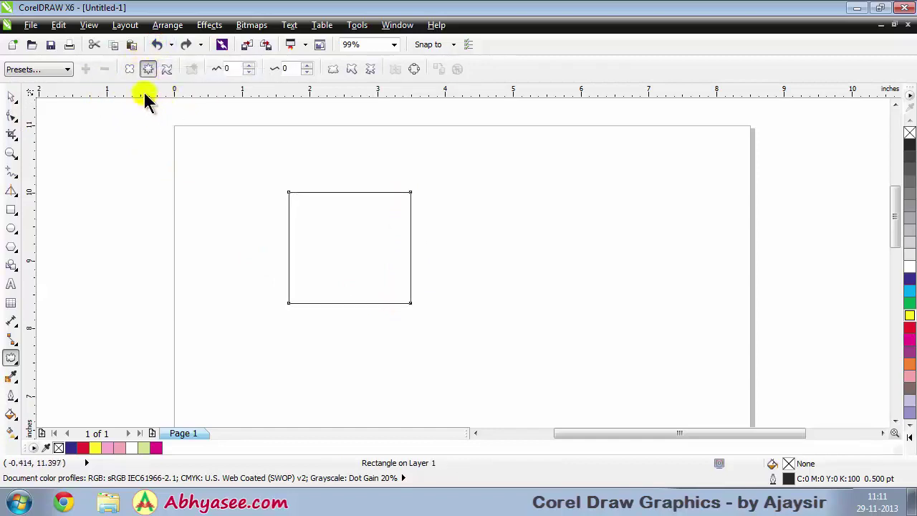
Apply a push and pull distortion with an amplitude of about -33 from the rectangle's upper-right corner
{"action": "left_click", "coordinate": [130, 70]}
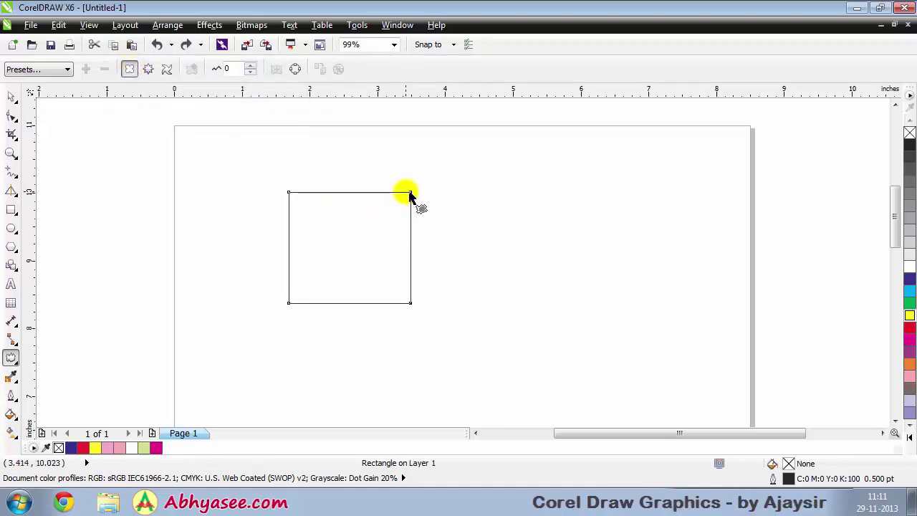
{"action": "left_click_drag", "start_coordinate": [411, 196], "coordinate": [373, 226]}
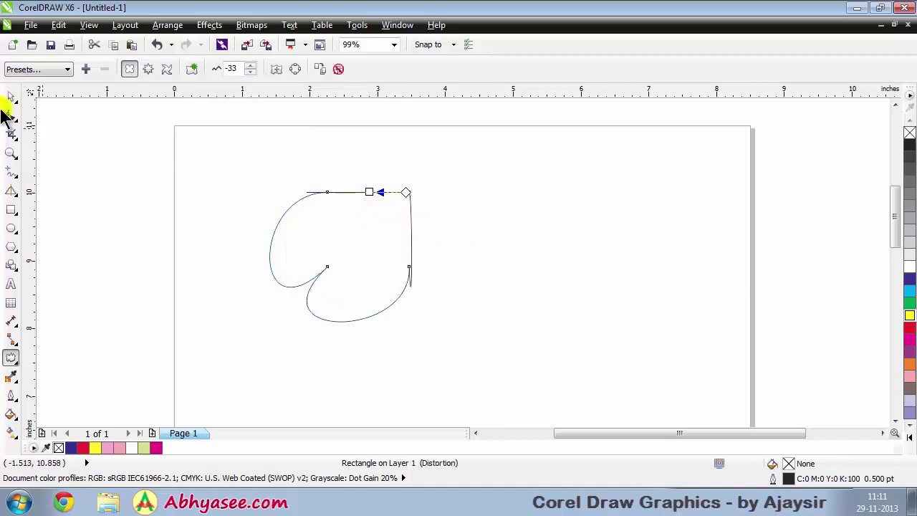
{"action": "left_click", "coordinate": [11, 97]}
{"action": "left_click", "coordinate": [470, 200]}
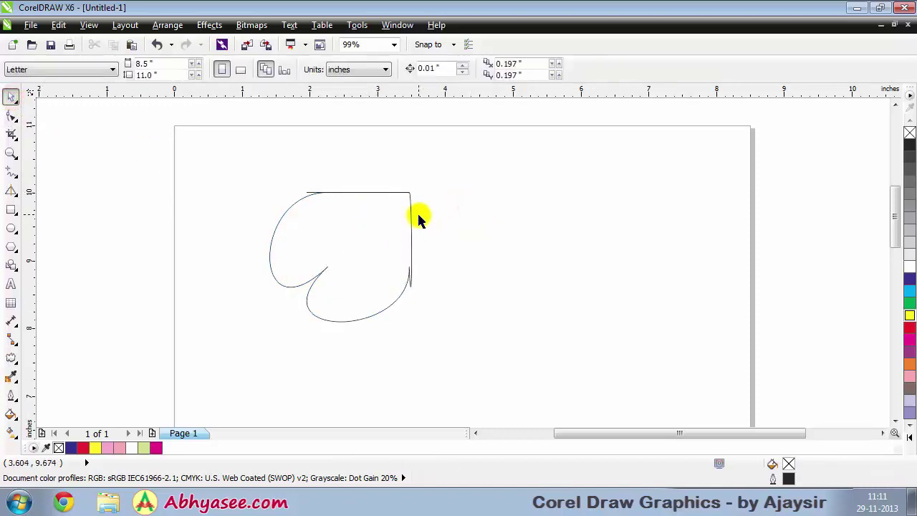
{"action": "left_click", "coordinate": [321, 275]}
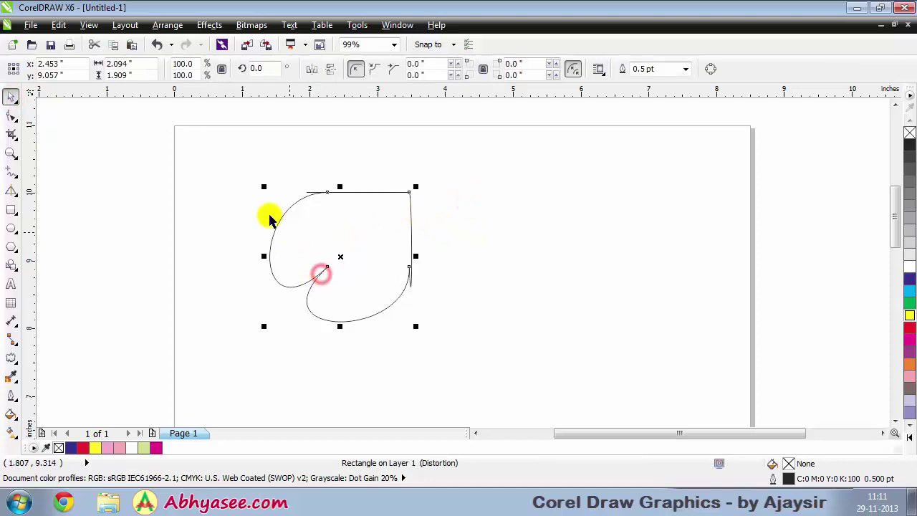
Move the distortion's centre point up and to the right, slightly outside the shape's upper-right corner
{"action": "left_click", "coordinate": [11, 356]}
{"action": "left_click_drag", "start_coordinate": [405, 192], "coordinate": [428, 163]}
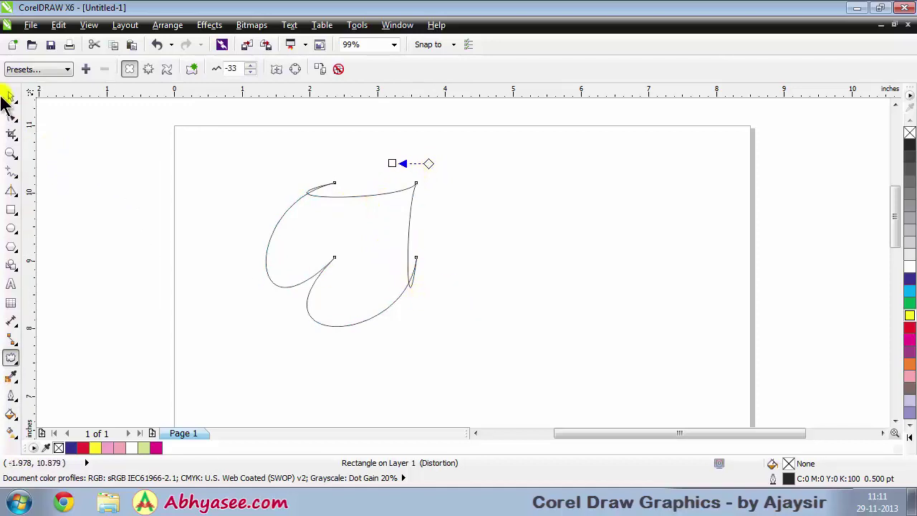
{"action": "left_click", "coordinate": [11, 97]}
Draw a second rectangle about 2.19 by 1.87 inches to the right of the distorted shape
{"action": "left_click", "coordinate": [11, 208]}
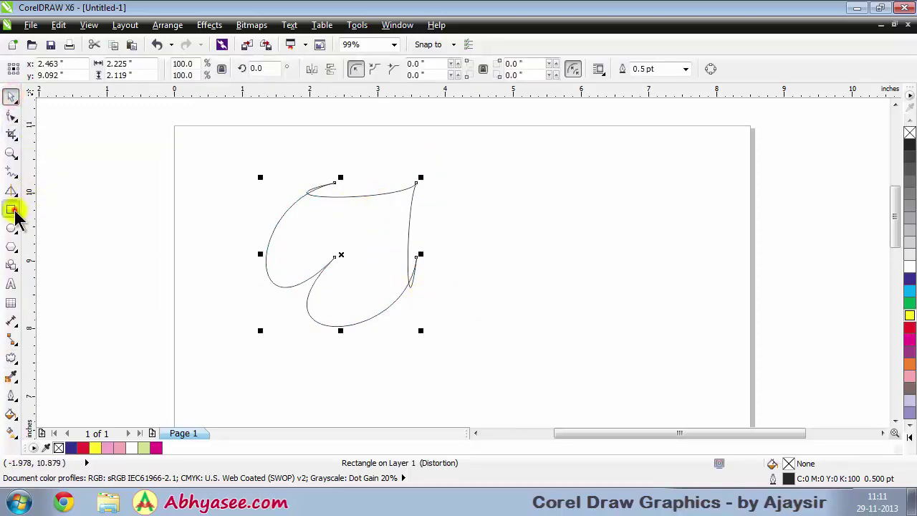
{"action": "left_click_drag", "start_coordinate": [479, 179], "coordinate": [628, 304]}
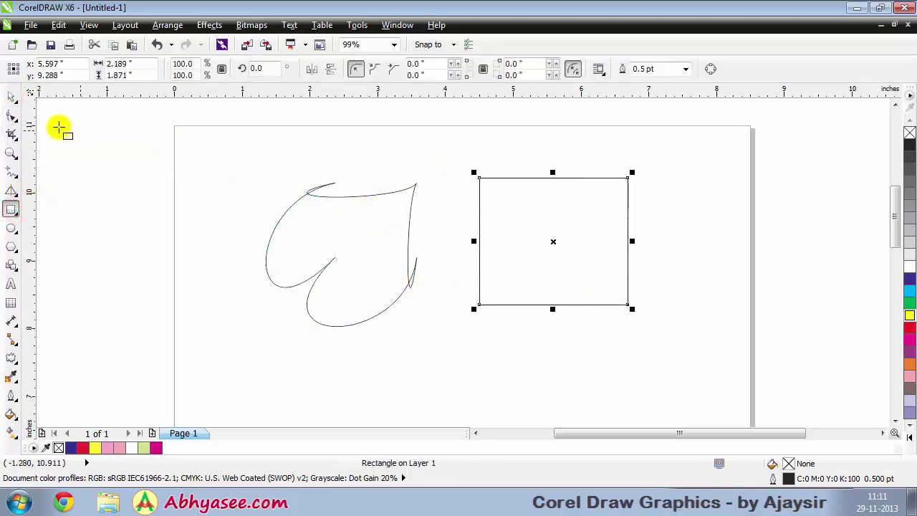
Apply a zipper distortion from the second rectangle's upper-right corner, with amplitude 2 and frequency 7
{"action": "left_click", "coordinate": [10, 97]}
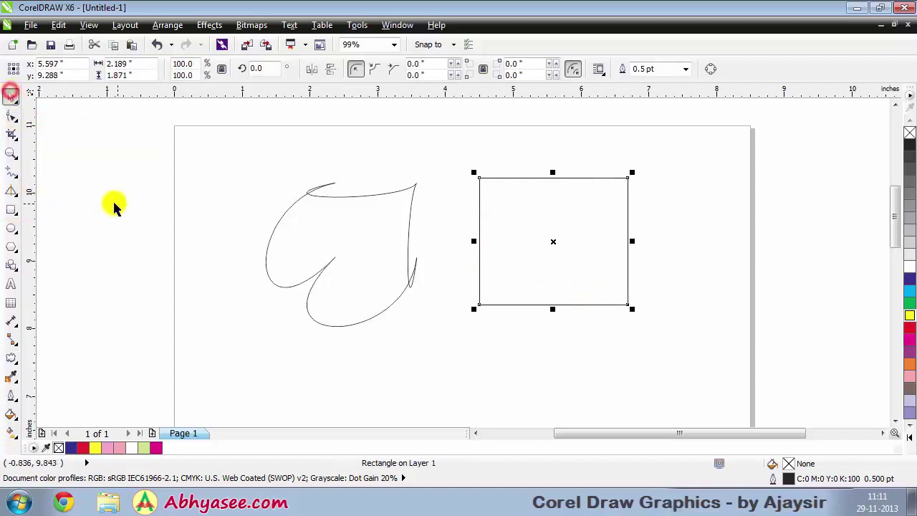
{"action": "left_click", "coordinate": [11, 357]}
{"action": "left_click", "coordinate": [130, 69]}
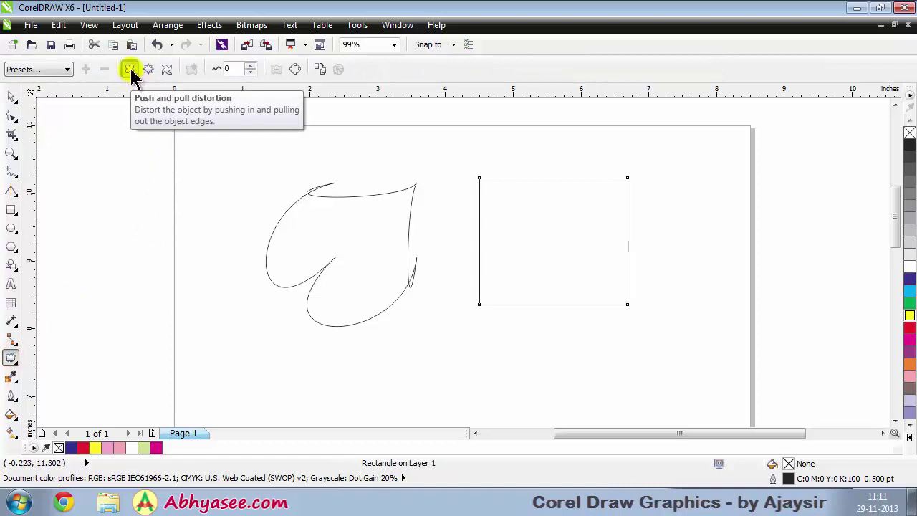
{"action": "left_click", "coordinate": [148, 70]}
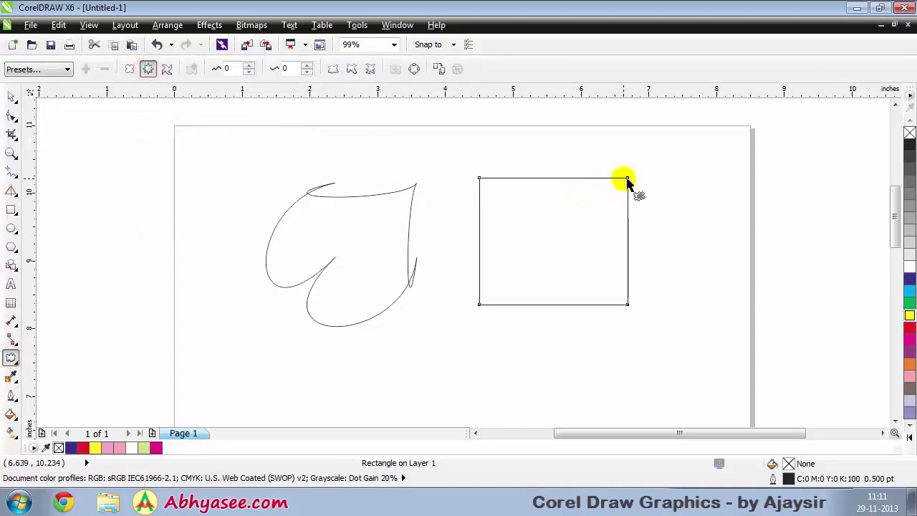
{"action": "mouse_move", "coordinate": [623, 179]}
{"action": "left_mouse_down"}
{"action": "mouse_move", "coordinate": [614, 180]}
{"action": "mouse_move", "coordinate": [627, 178]}
{"action": "left_mouse_up"}
{"action": "left_click", "coordinate": [249, 65]}
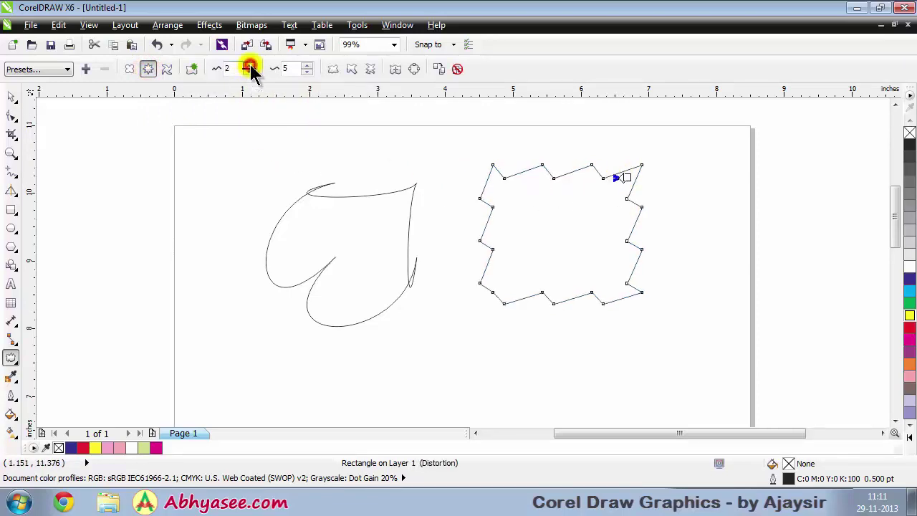
{"action": "left_click", "coordinate": [307, 65]}
{"action": "left_click", "coordinate": [308, 64]}
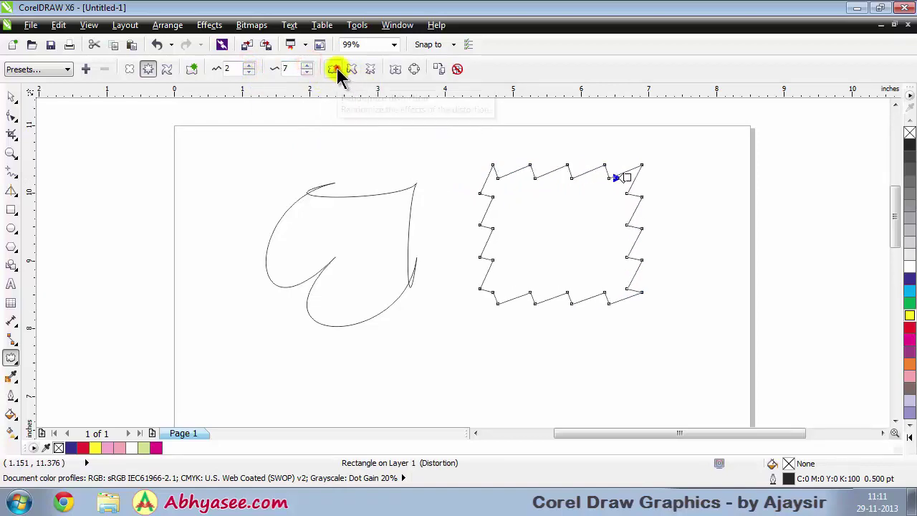
Try the random, smooth and local options on the zipper distortion, switch them off again and deselect the shape
{"action": "left_click", "coordinate": [335, 70]}
{"action": "left_click", "coordinate": [351, 68]}
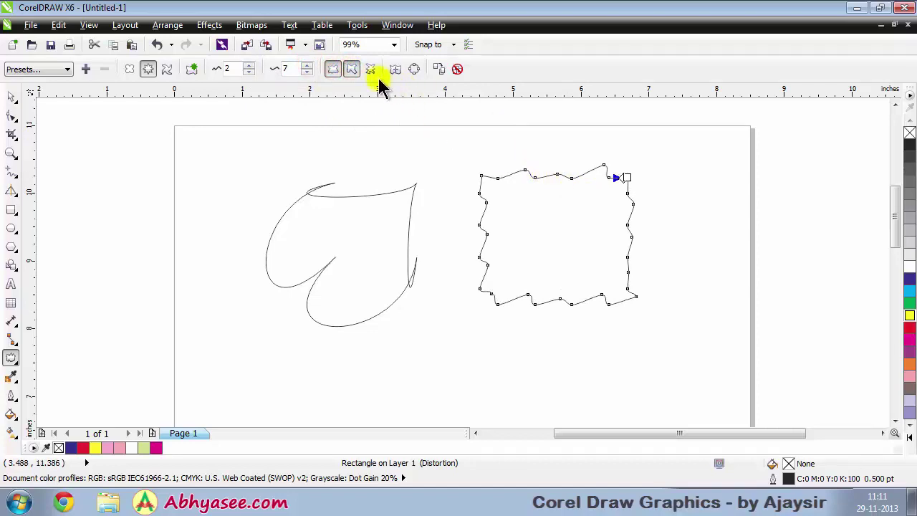
{"action": "left_click", "coordinate": [371, 69]}
{"action": "left_click", "coordinate": [371, 68]}
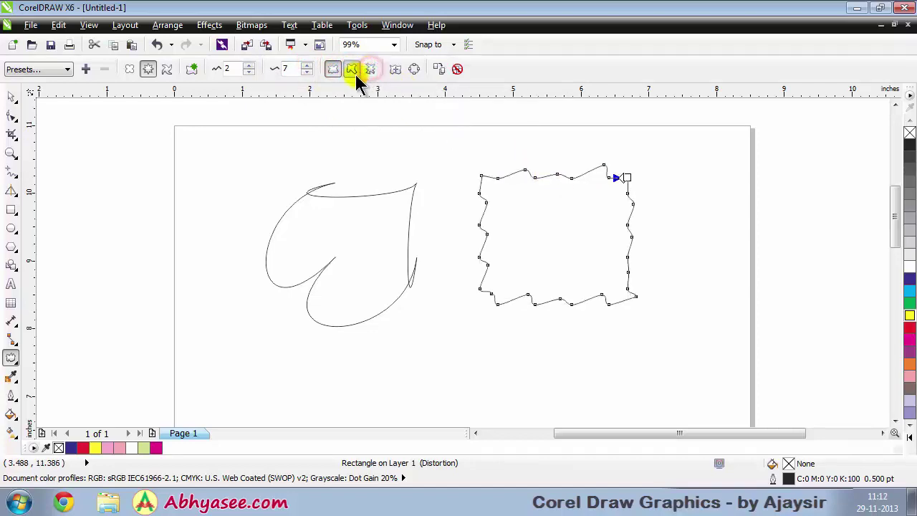
{"action": "left_click", "coordinate": [351, 69]}
{"action": "left_click", "coordinate": [333, 69]}
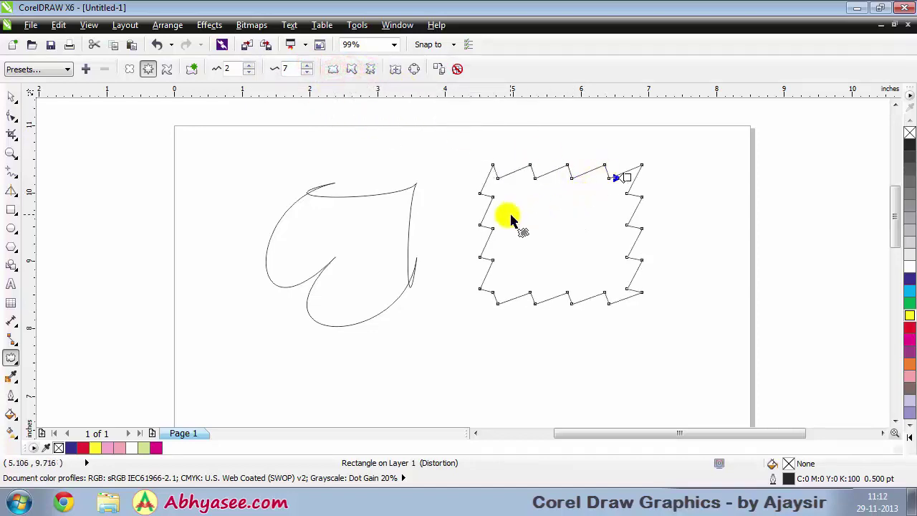
{"action": "left_click", "coordinate": [205, 143]}
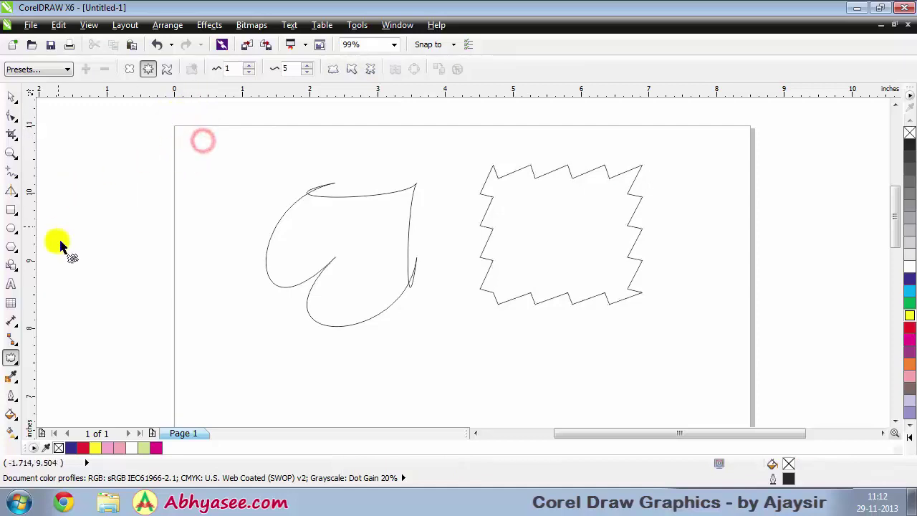
Delete the push and pull shape and the zipper-distorted rectangle from the page
{"action": "left_click", "coordinate": [11, 208]}
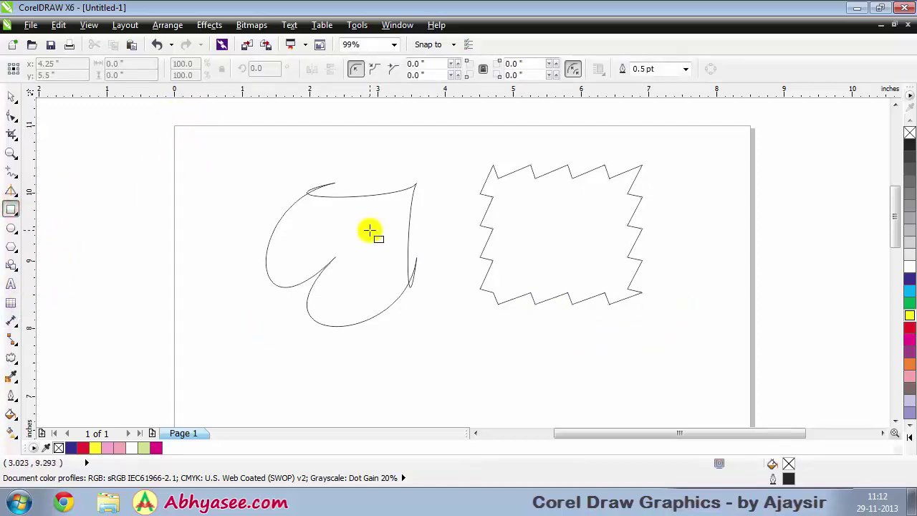
{"action": "left_click", "coordinate": [11, 95]}
{"action": "left_click", "coordinate": [376, 194]}
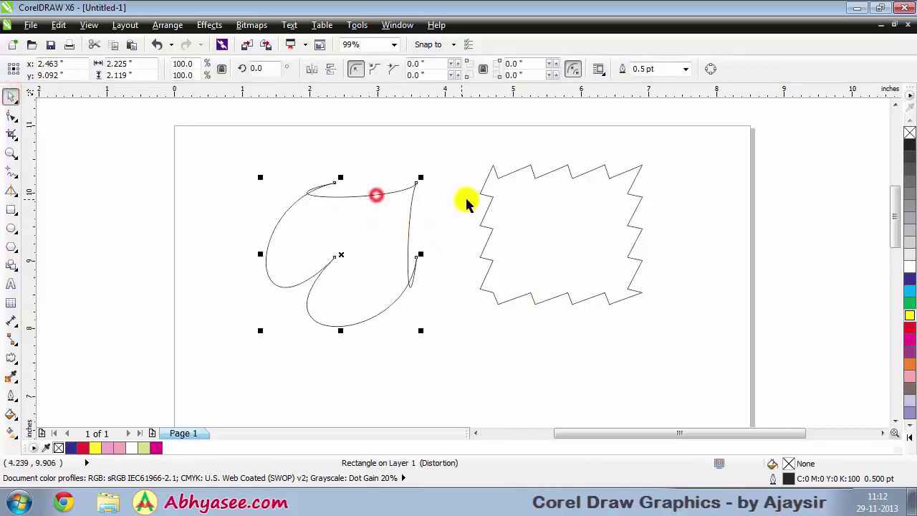
{"action": "key", "text": "Delete"}
{"action": "left_click", "coordinate": [489, 193]}
{"action": "key", "text": "Delete"}
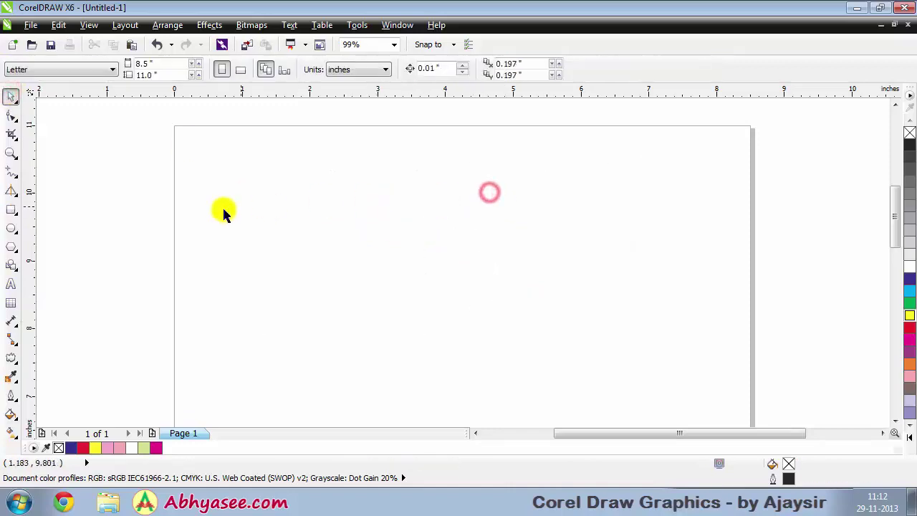
Draw a rectangle about 2.46 by 2.05 inches and apply a counterclockwise twister distortion of about 84 degrees from its upper-right corner
{"action": "left_click", "coordinate": [11, 209]}
{"action": "left_click_drag", "start_coordinate": [291, 174], "coordinate": [459, 313]}
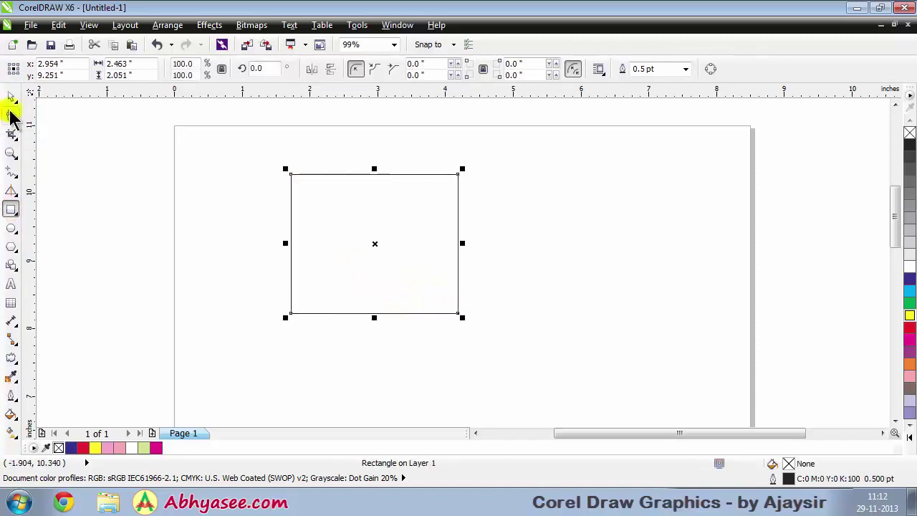
{"action": "left_click", "coordinate": [11, 356]}
{"action": "left_click", "coordinate": [166, 69]}
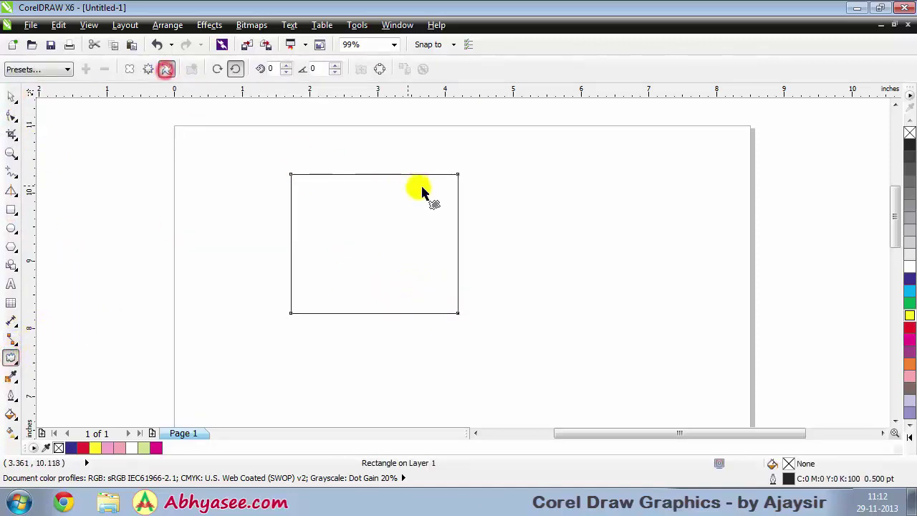
{"action": "left_click_drag", "start_coordinate": [456, 176], "coordinate": [454, 157]}
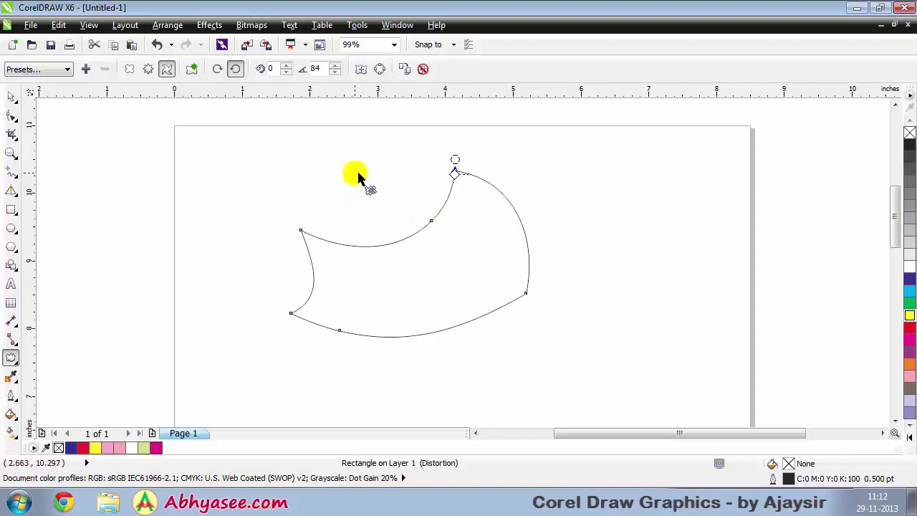
Delete the twisted shape and add a first name in capitals as 24 pt Arial artistic text
{"action": "left_click", "coordinate": [11, 96]}
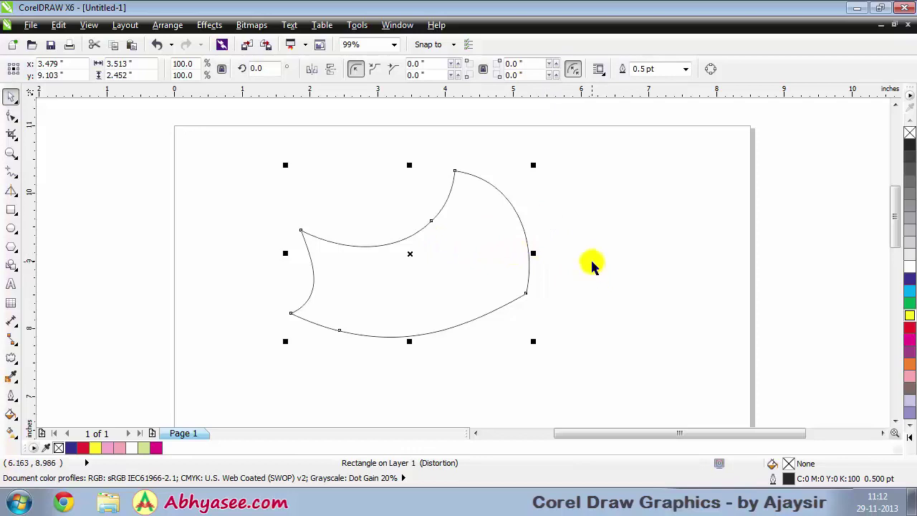
{"action": "key", "text": "Delete"}
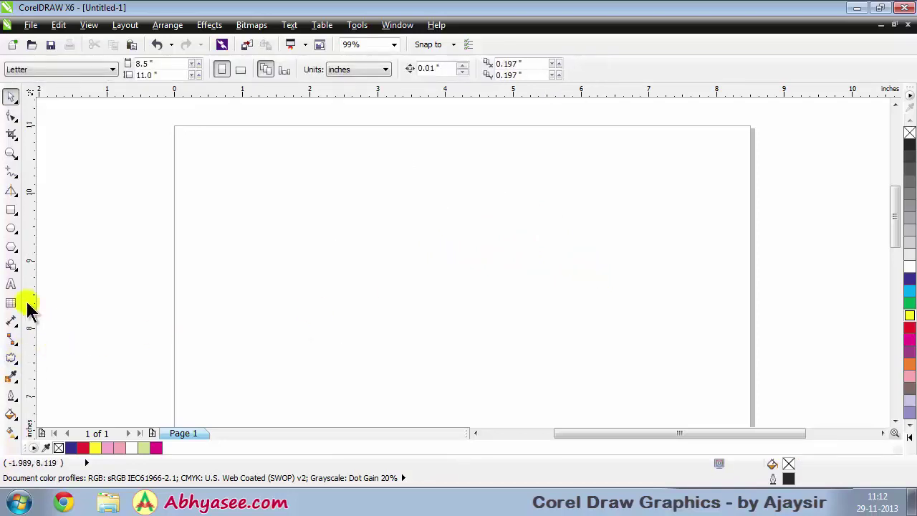
{"action": "left_click", "coordinate": [12, 284]}
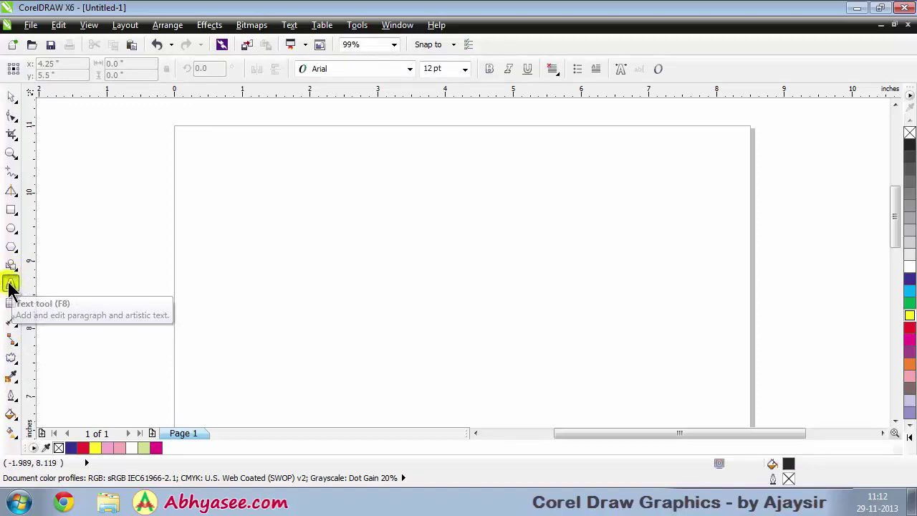
{"action": "left_click", "coordinate": [299, 254]}
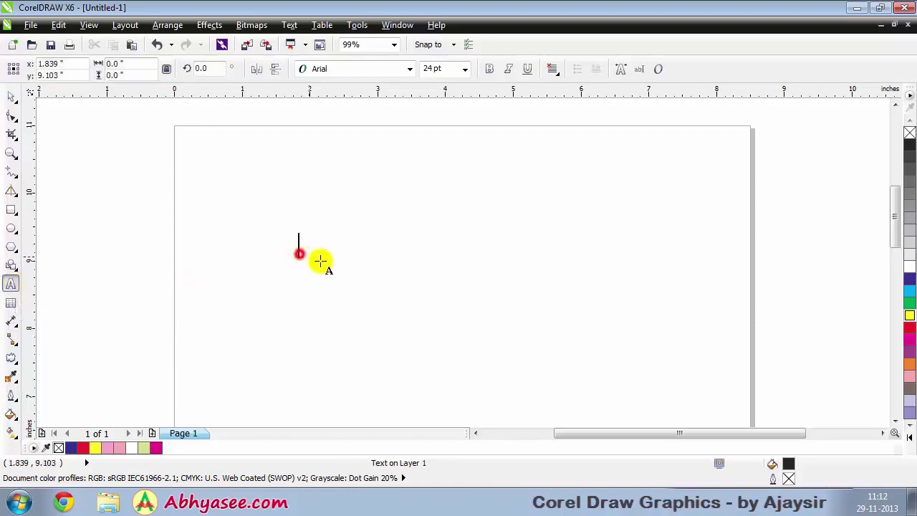
{"action": "type", "text": "a"}
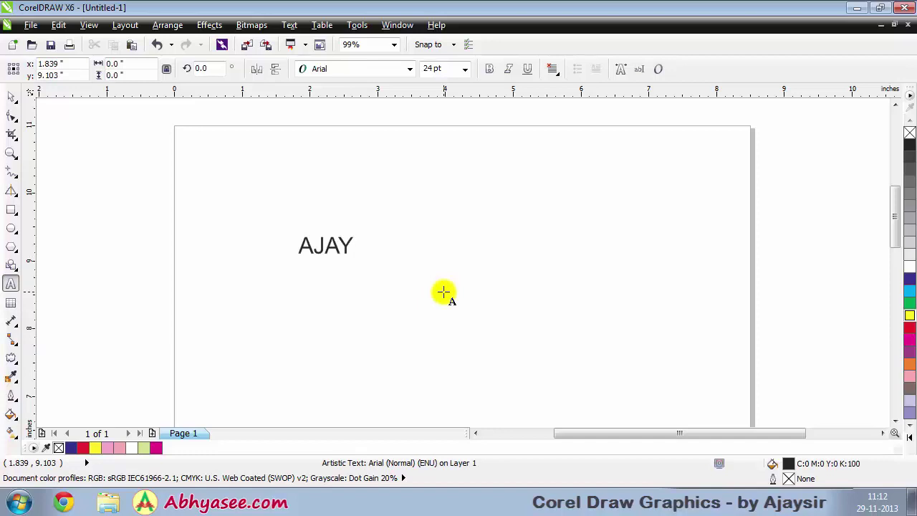
{"action": "left_click", "coordinate": [355, 246]}
Enlarge the text to about 3.36 by 1.01 inches and fill it with magenta
{"action": "left_click", "coordinate": [11, 97]}
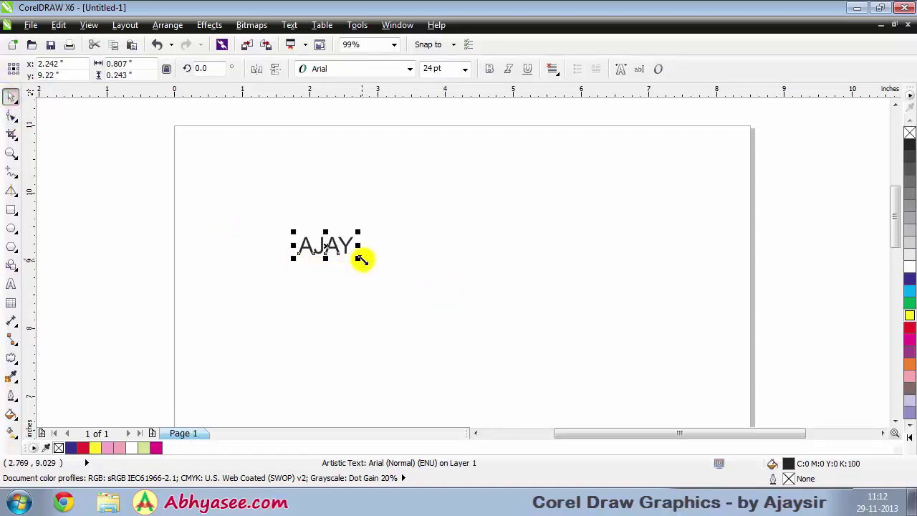
{"action": "left_click_drag", "start_coordinate": [360, 258], "coordinate": [534, 323]}
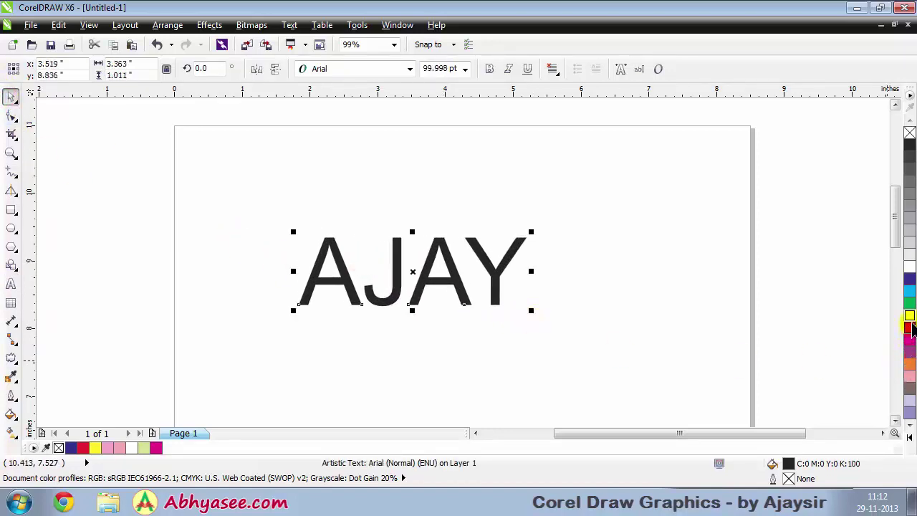
{"action": "left_click", "coordinate": [910, 340]}
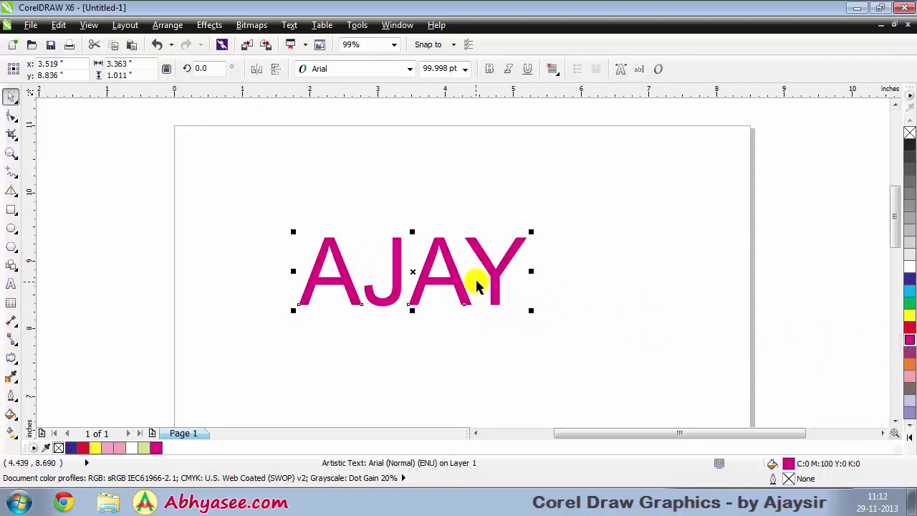
Try the Stamp distortion preset on the magenta text and undo it
{"action": "left_click", "coordinate": [9, 357]}
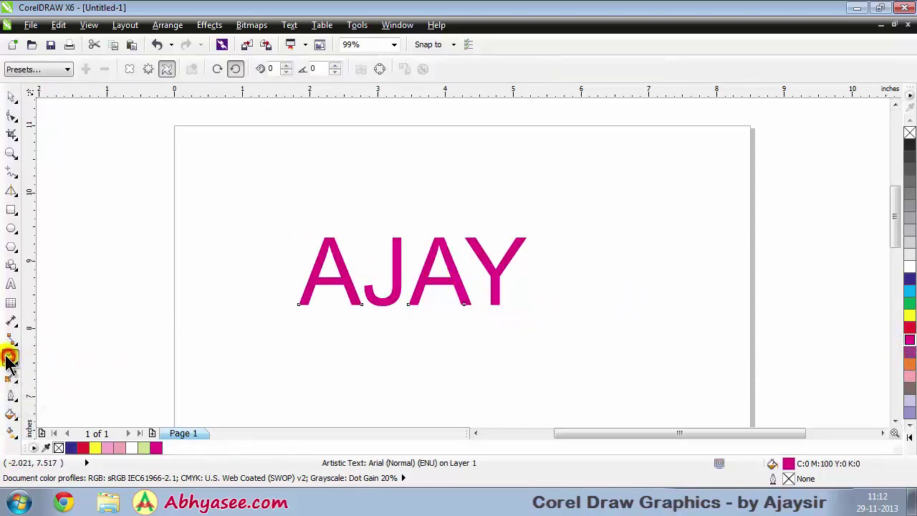
{"action": "left_click", "coordinate": [68, 71]}
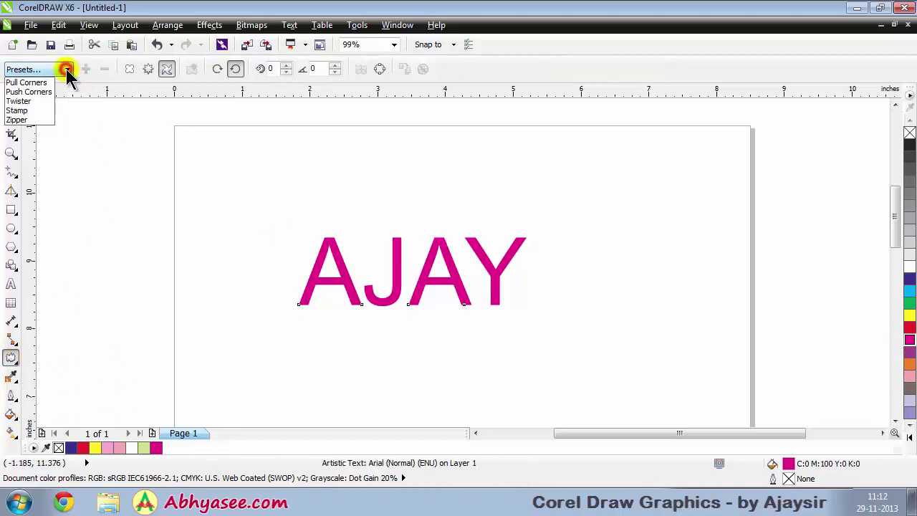
{"action": "left_click", "coordinate": [15, 111]}
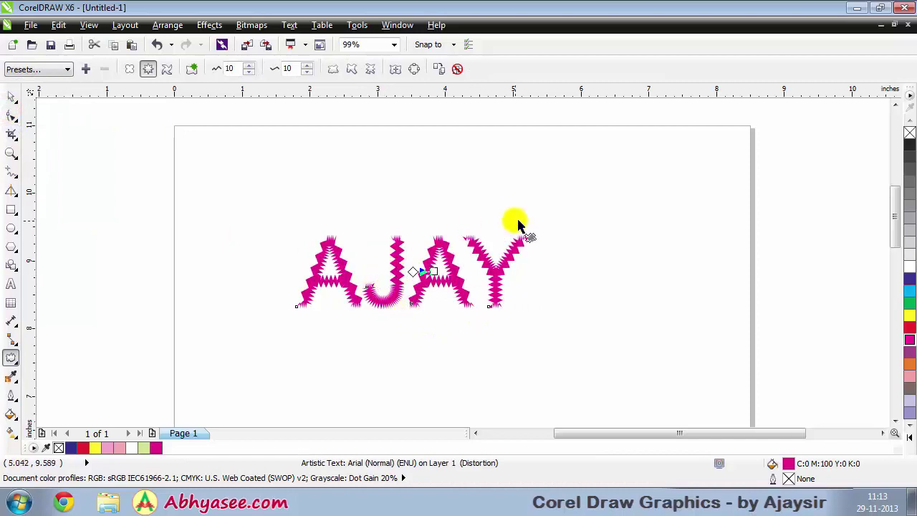
{"action": "left_click", "coordinate": [156, 45]}
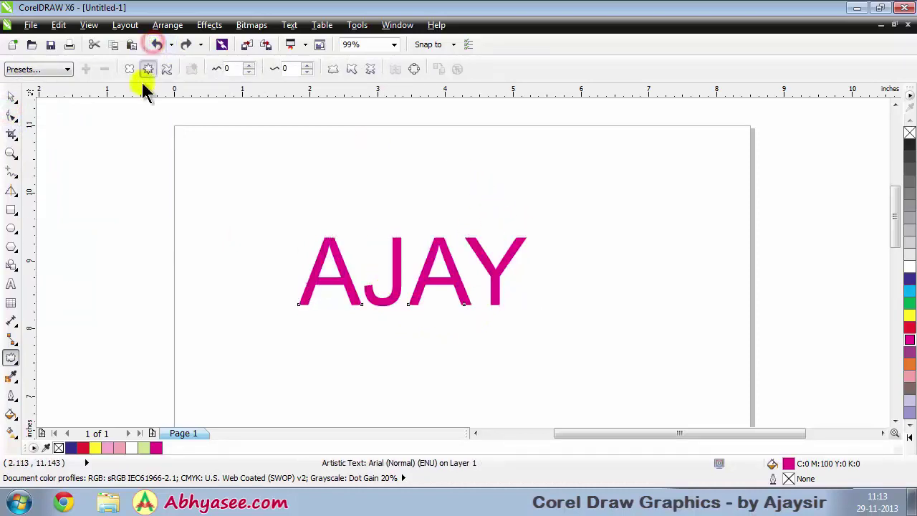
Place a copy of the magenta text above and to the right of the original, overlapping the page's right edge
{"action": "left_click", "coordinate": [12, 96]}
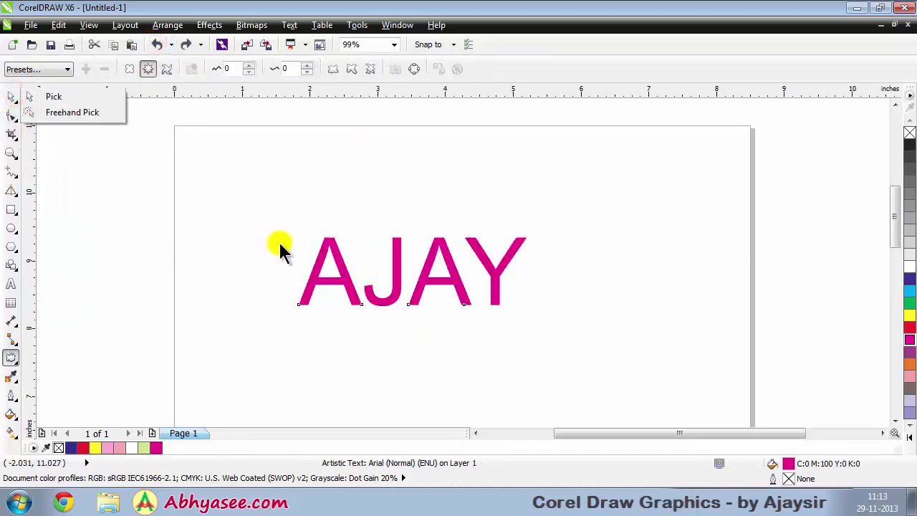
{"action": "left_click", "coordinate": [11, 96]}
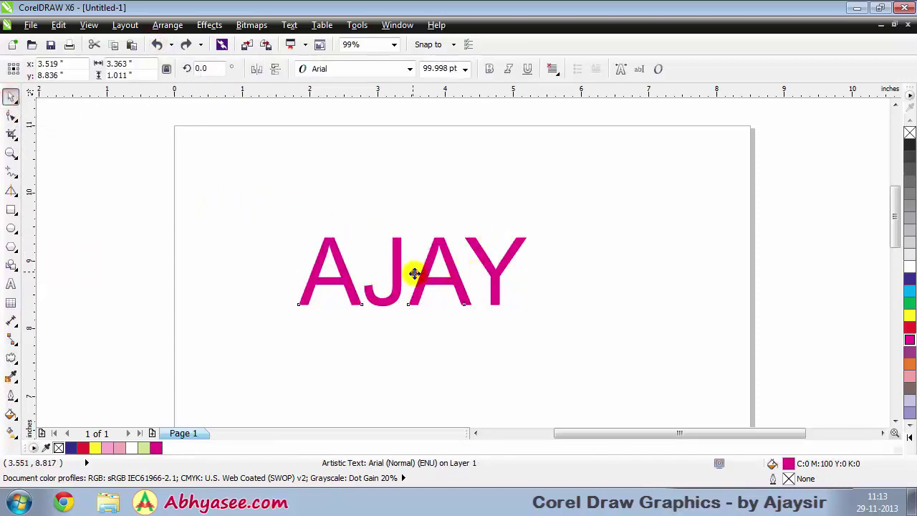
{"action": "left_click_drag", "start_coordinate": [414, 272], "coordinate": [714, 177]}
{"action": "right_click", "coordinate": [712, 176]}
{"action": "left_click", "coordinate": [583, 284]}
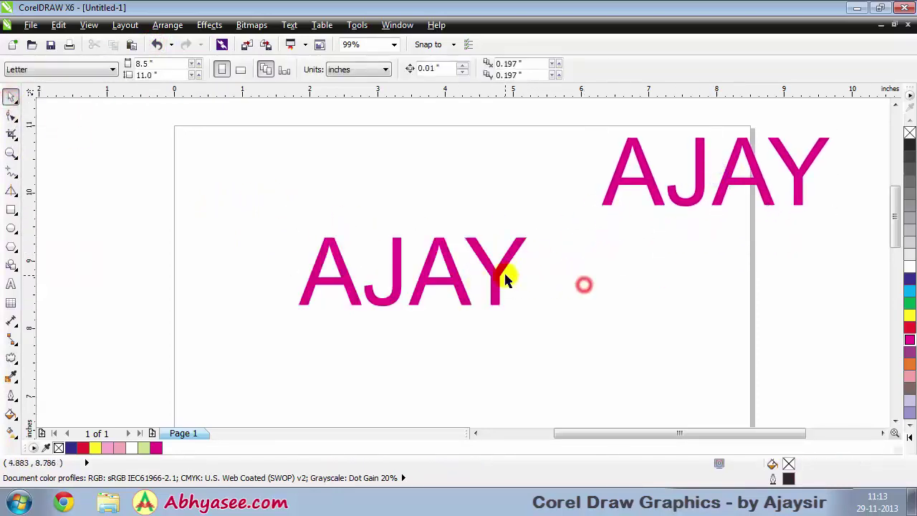
Try a push and pull distortion with an amplitude of about -20 from the original text's first letter and undo it
{"action": "left_click", "coordinate": [487, 277]}
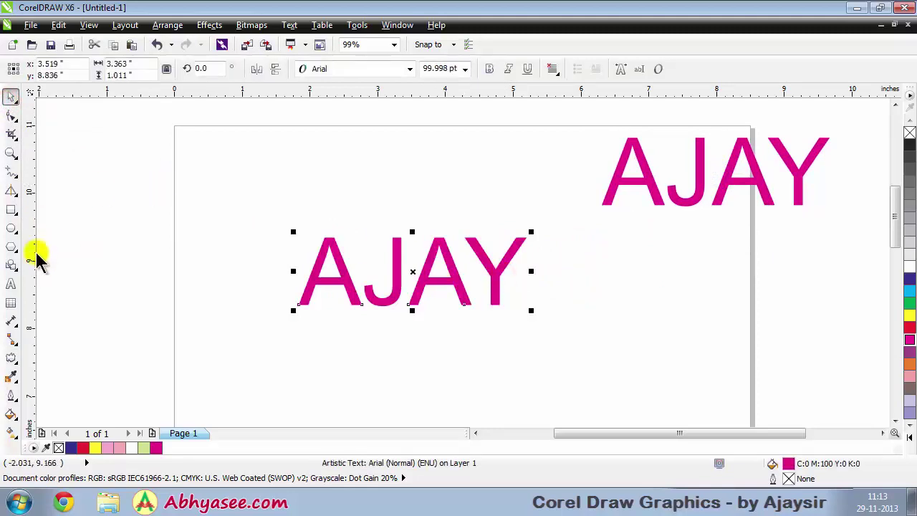
{"action": "left_click", "coordinate": [10, 358]}
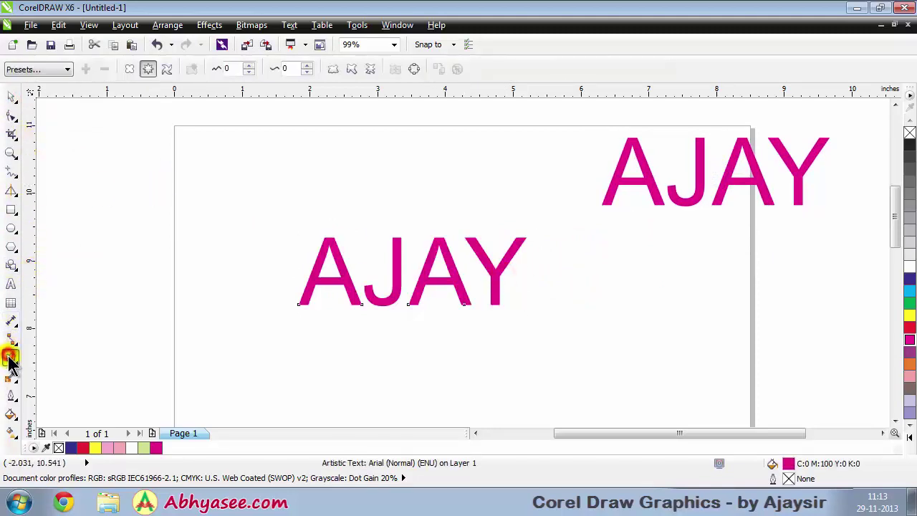
{"action": "left_click", "coordinate": [127, 68]}
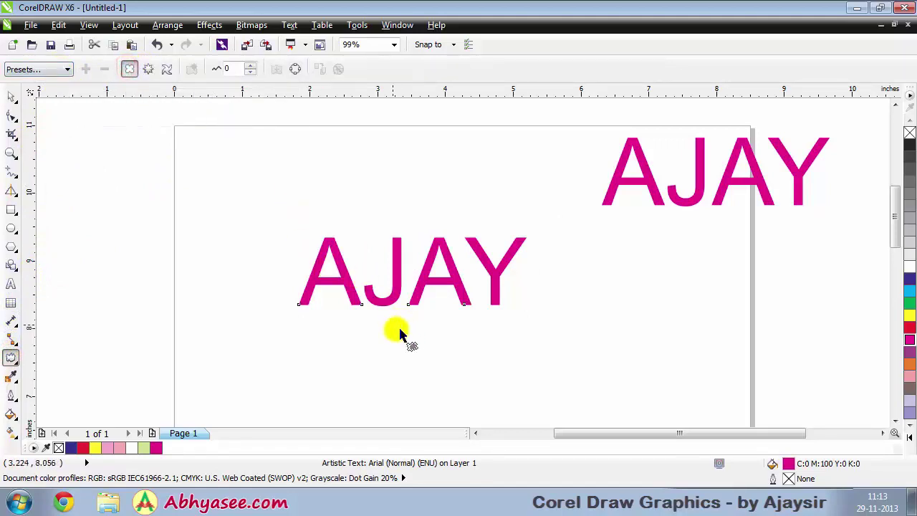
{"action": "left_click", "coordinate": [357, 310]}
{"action": "mouse_move", "coordinate": [362, 306]}
{"action": "left_mouse_down"}
{"action": "mouse_move", "coordinate": [341, 325]}
{"action": "mouse_move", "coordinate": [358, 304]}
{"action": "mouse_move", "coordinate": [347, 307]}
{"action": "left_mouse_up"}
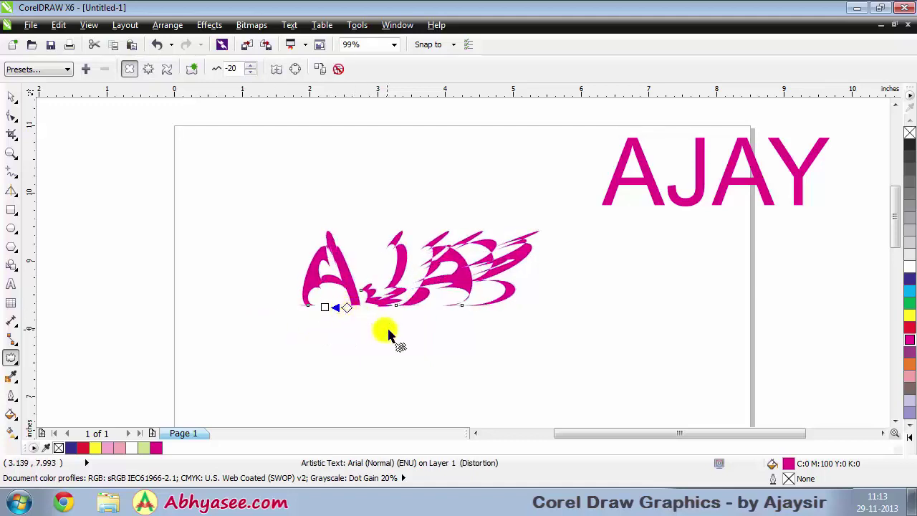
{"action": "left_click", "coordinate": [157, 44]}
{"action": "left_click", "coordinate": [157, 44]}
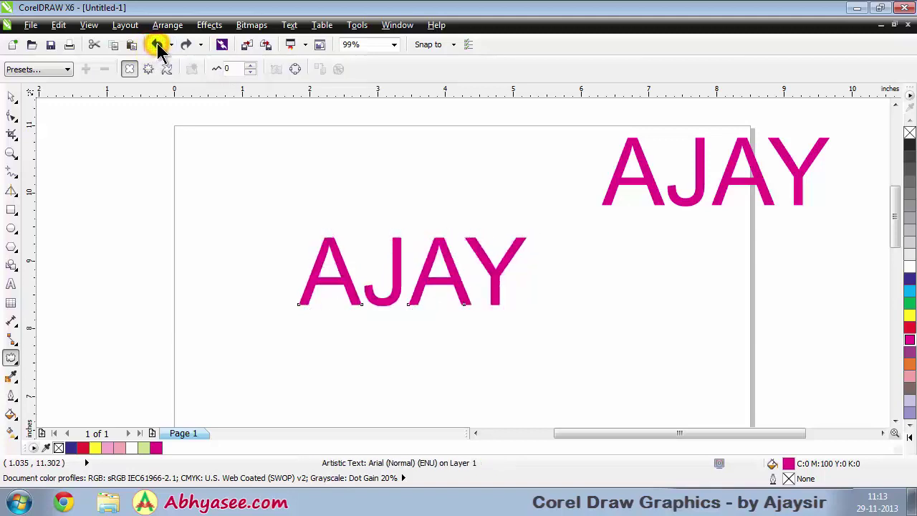
Apply the Pull Corners distortion preset to the original magenta text, and delete the distorted text from the page
{"action": "left_click", "coordinate": [63, 69]}
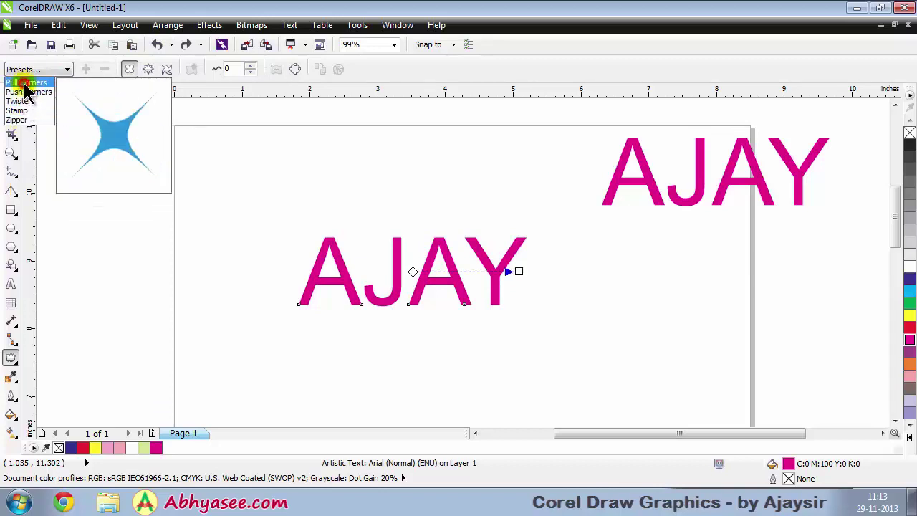
{"action": "left_click", "coordinate": [26, 84]}
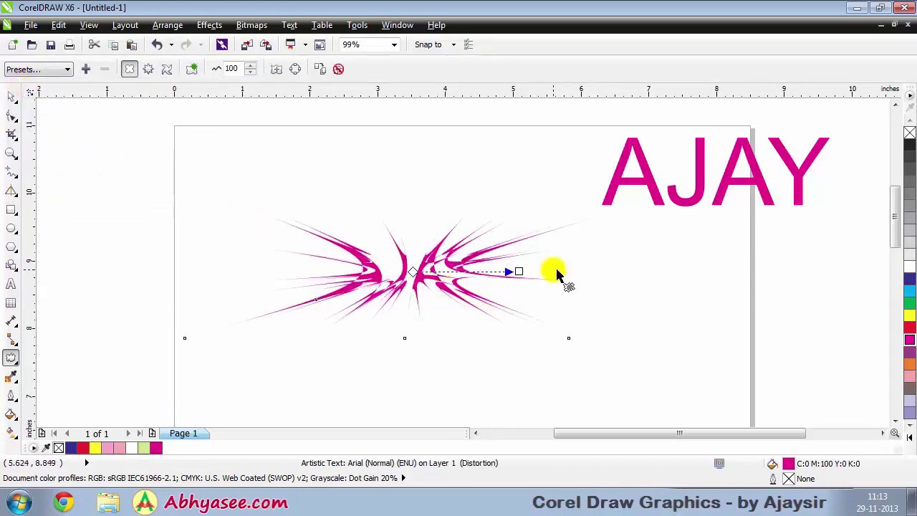
{"action": "left_click", "coordinate": [11, 96]}
{"action": "key", "text": "Delete"}
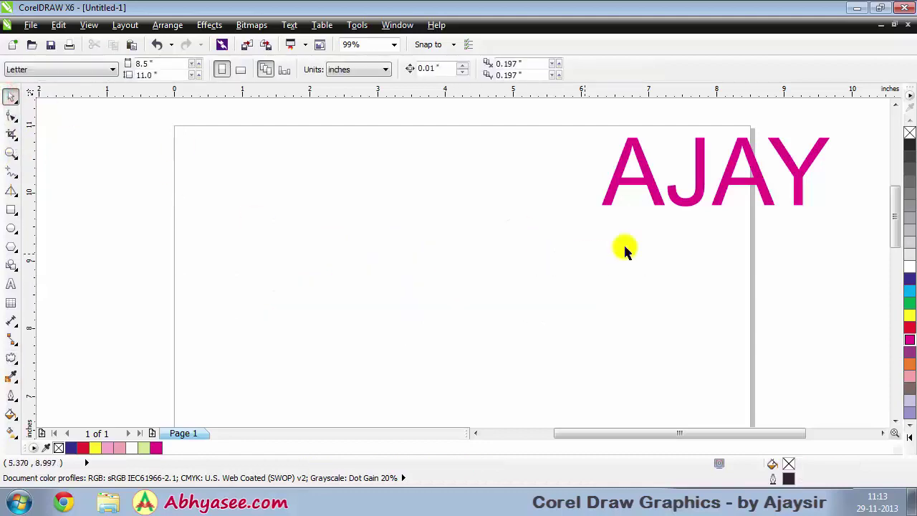
Move the remaining magenta text to about X 3.58, Y 9.56 inches and apply a clockwise twister distortion of about 55 degrees centred at the third letter's base
{"action": "left_click_drag", "start_coordinate": [653, 192], "coordinate": [349, 242]}
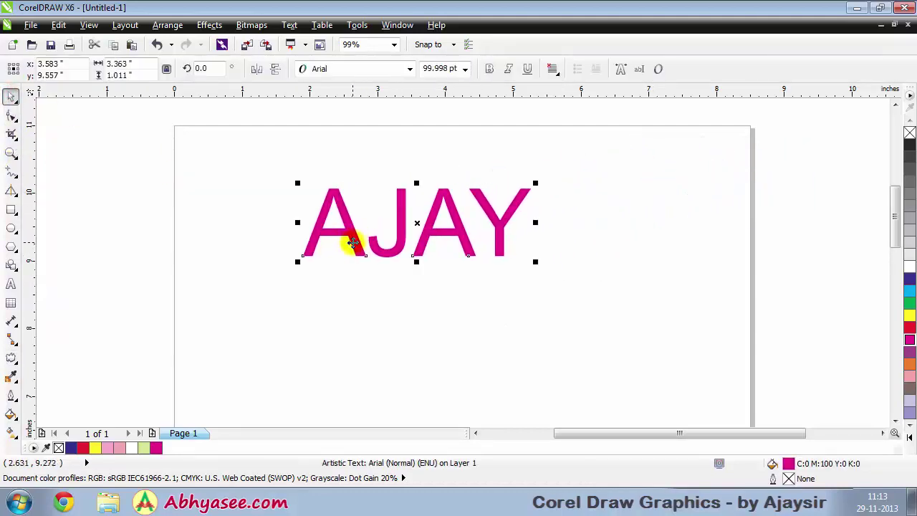
{"action": "left_click", "coordinate": [13, 358]}
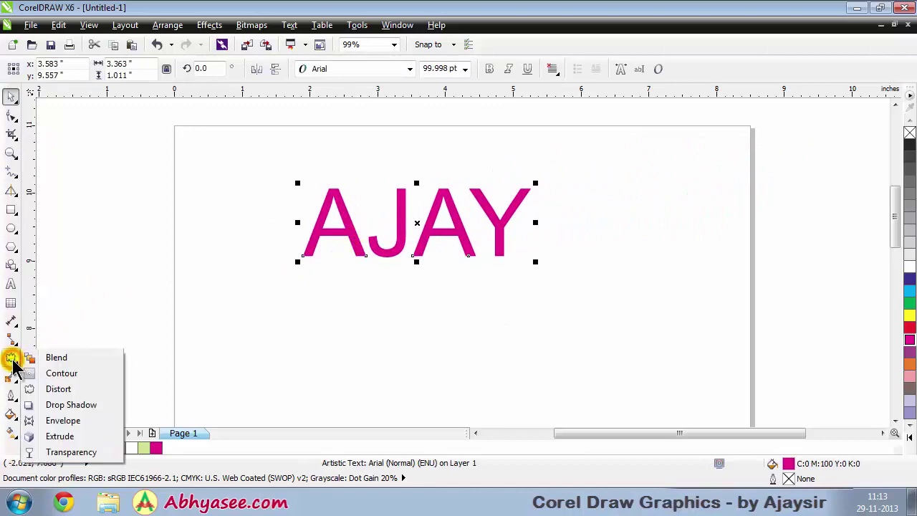
{"action": "left_click", "coordinate": [55, 390]}
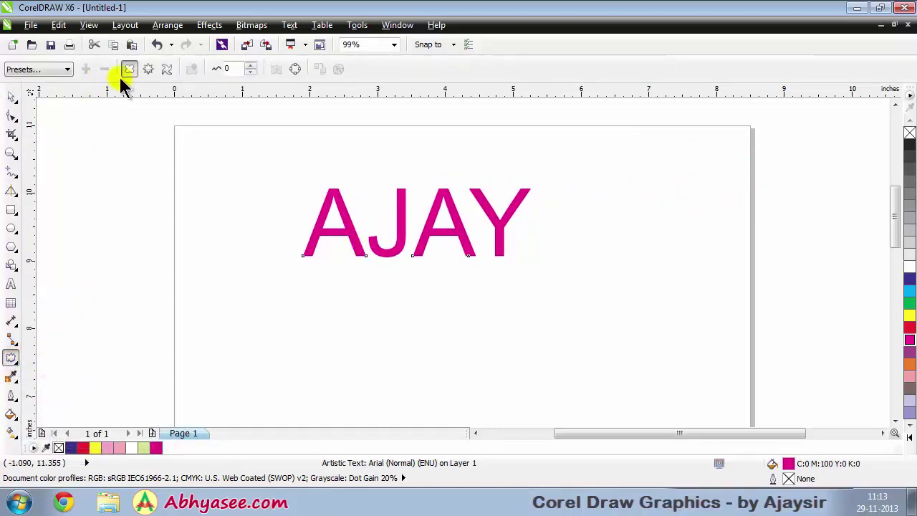
{"action": "left_click", "coordinate": [168, 68]}
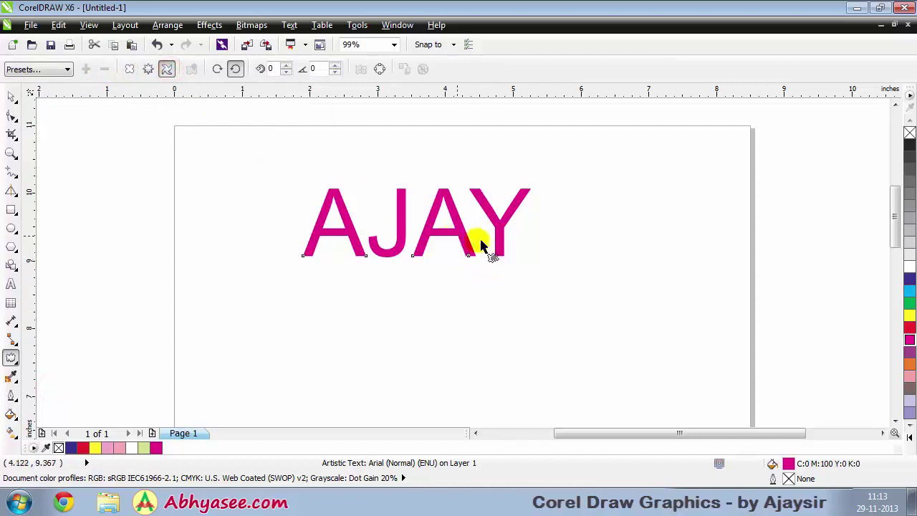
{"action": "mouse_move", "coordinate": [471, 259]}
{"action": "left_mouse_down"}
{"action": "mouse_move", "coordinate": [487, 265]}
{"action": "mouse_move", "coordinate": [485, 275]}
{"action": "mouse_move", "coordinate": [471, 266]}
{"action": "left_mouse_up"}
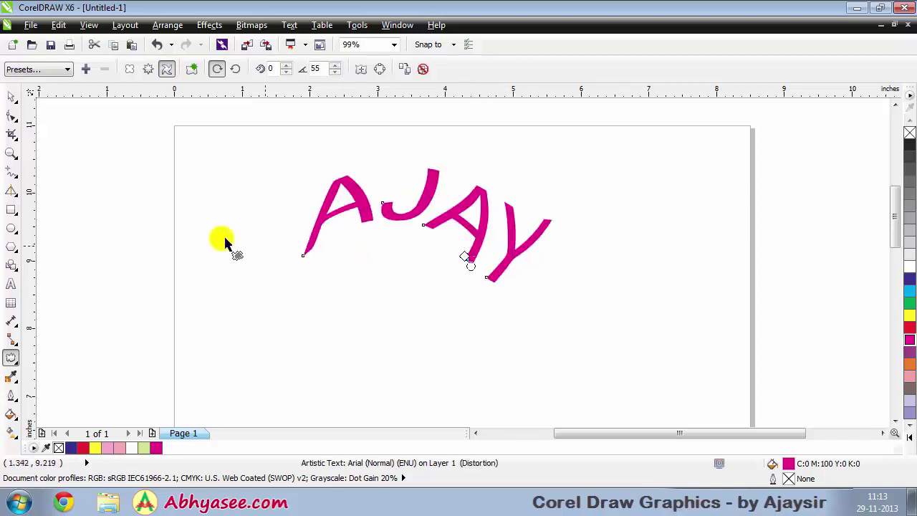
{"action": "left_click", "coordinate": [11, 97]}
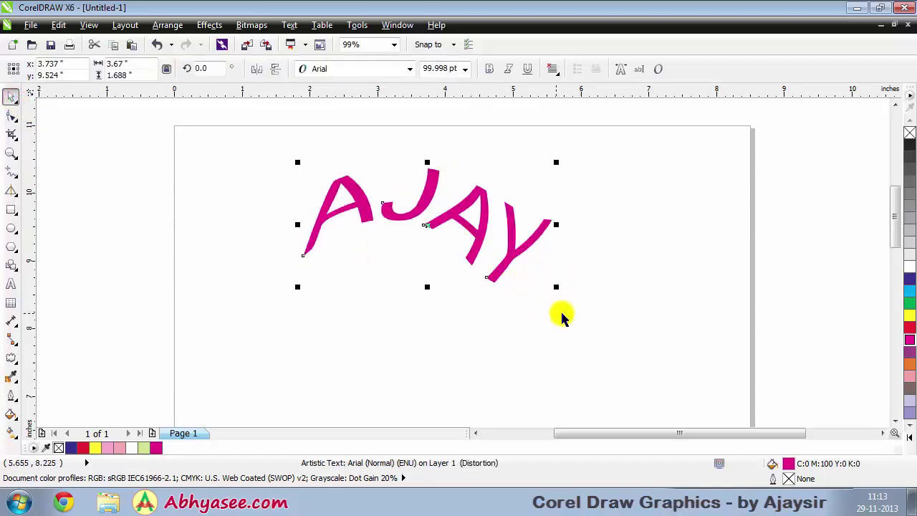
{"action": "left_click", "coordinate": [385, 268]}
{"action": "left_click", "coordinate": [433, 225]}
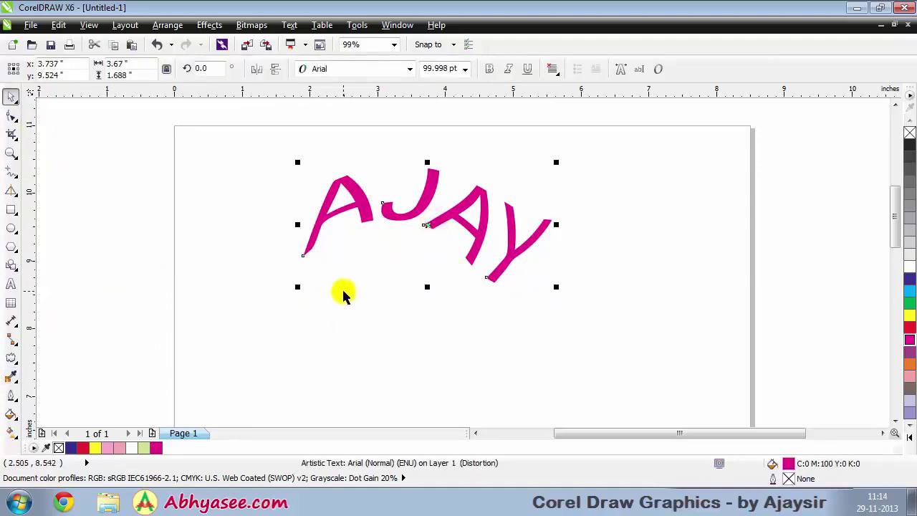